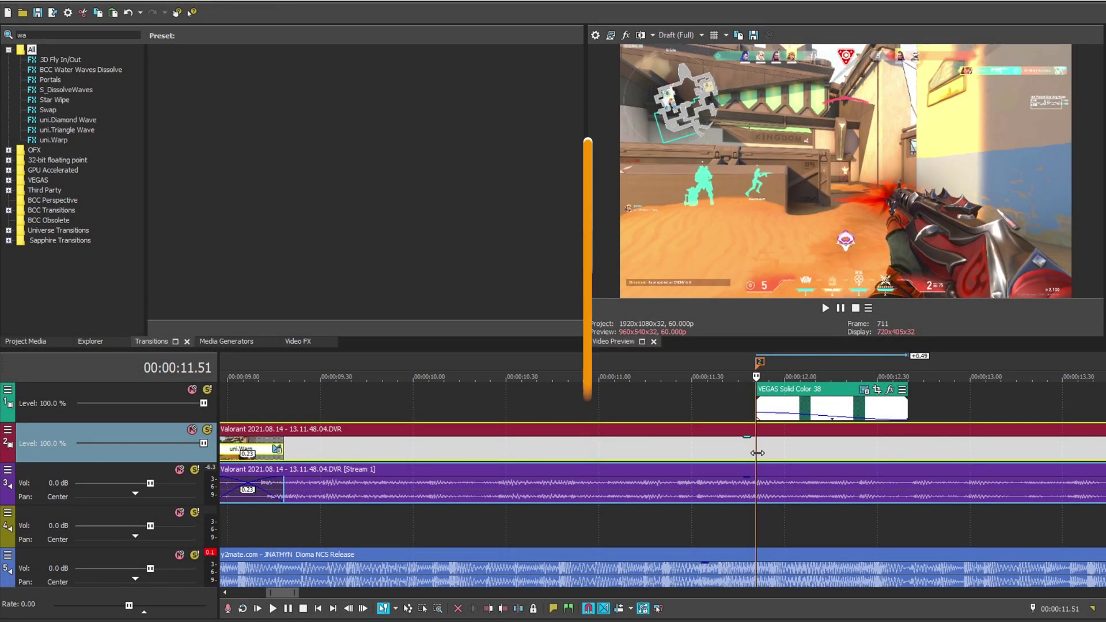
# - Split the Valorant gameplay video and its audio at marker 2, at 00:00:11.51
pyautogui.scroll(5, 756, 453)
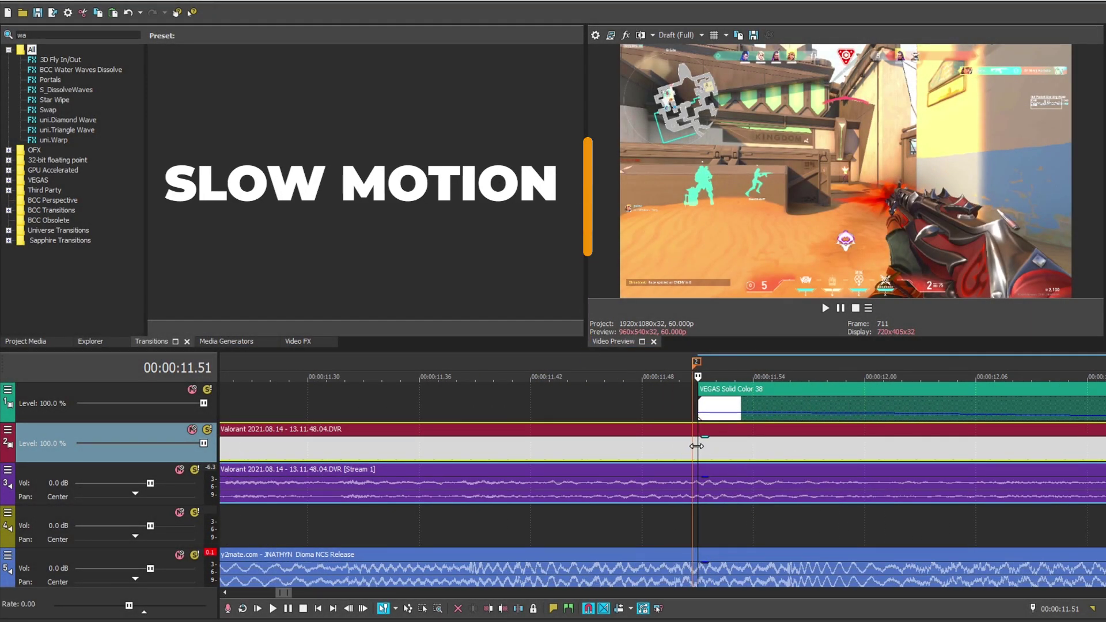
pyautogui.scroll(-6, 696, 445)
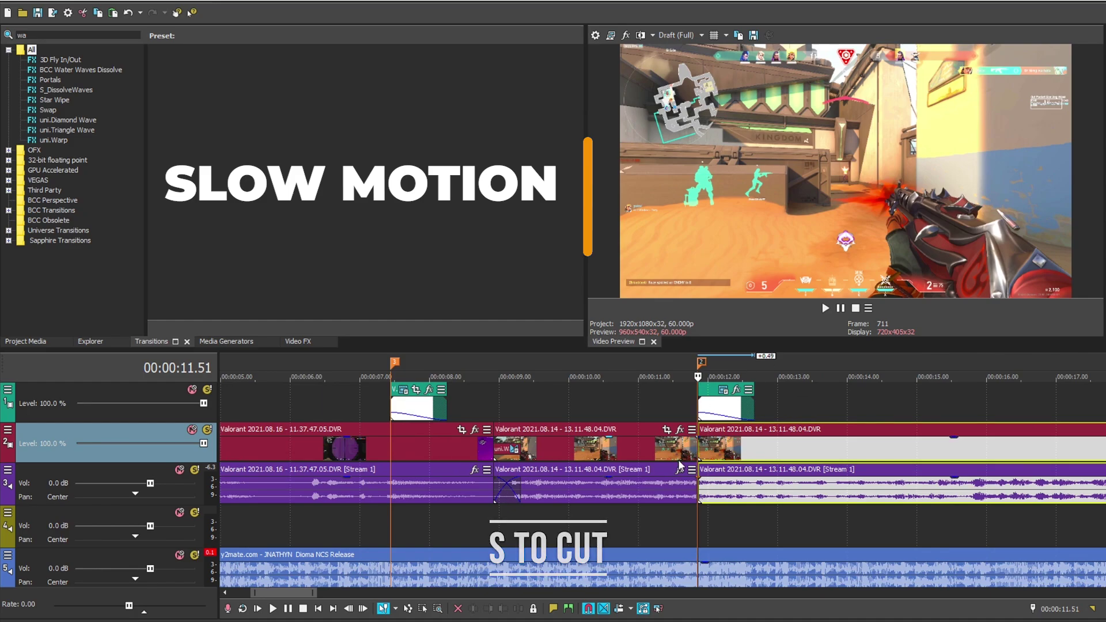
pyautogui.click(659, 455)
pyautogui.click(732, 452)
pyautogui.moveTo(642, 452); pyautogui.dragTo(650, 452)
pyautogui.click(741, 449)
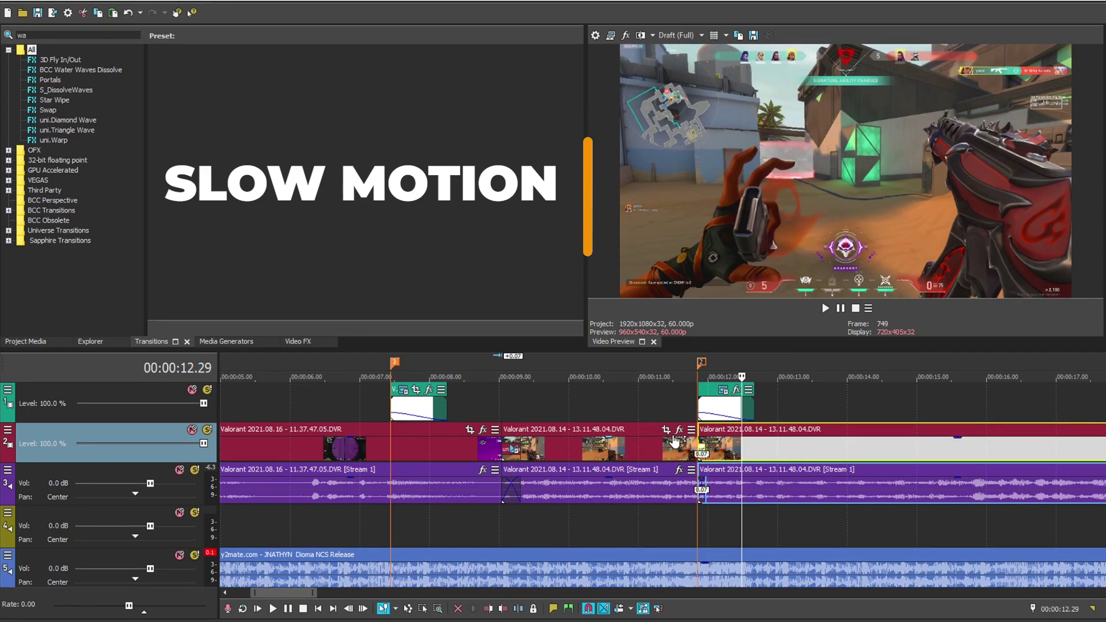
pyautogui.hotkey('ctrl', 'z')
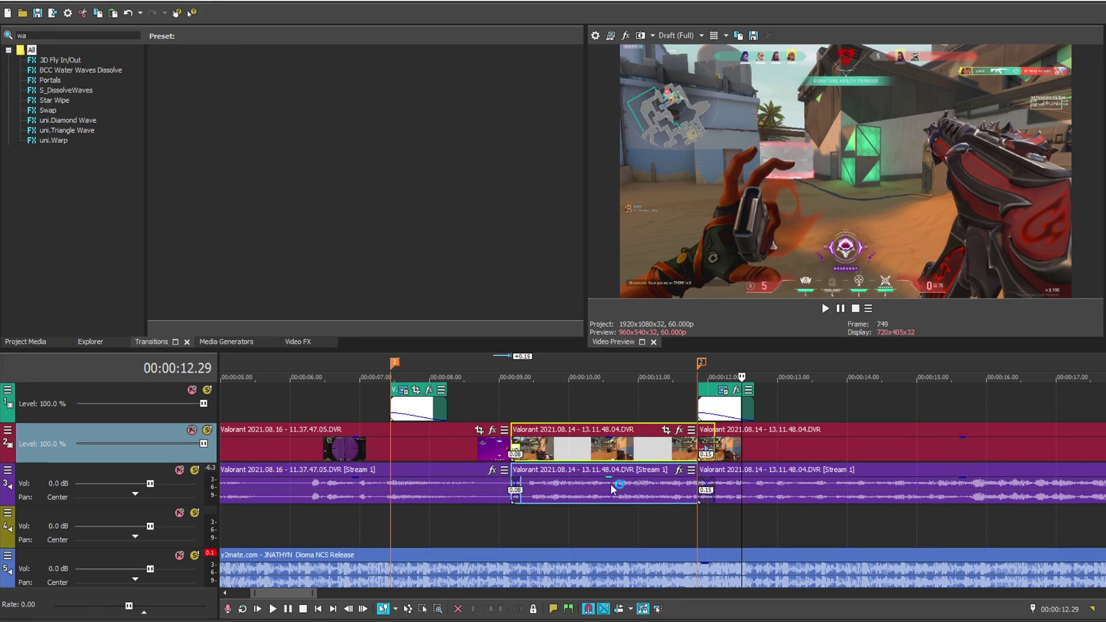
# - Play back the timeline across the cut at marker 2
pyautogui.click(687, 363)
pyautogui.press('space')
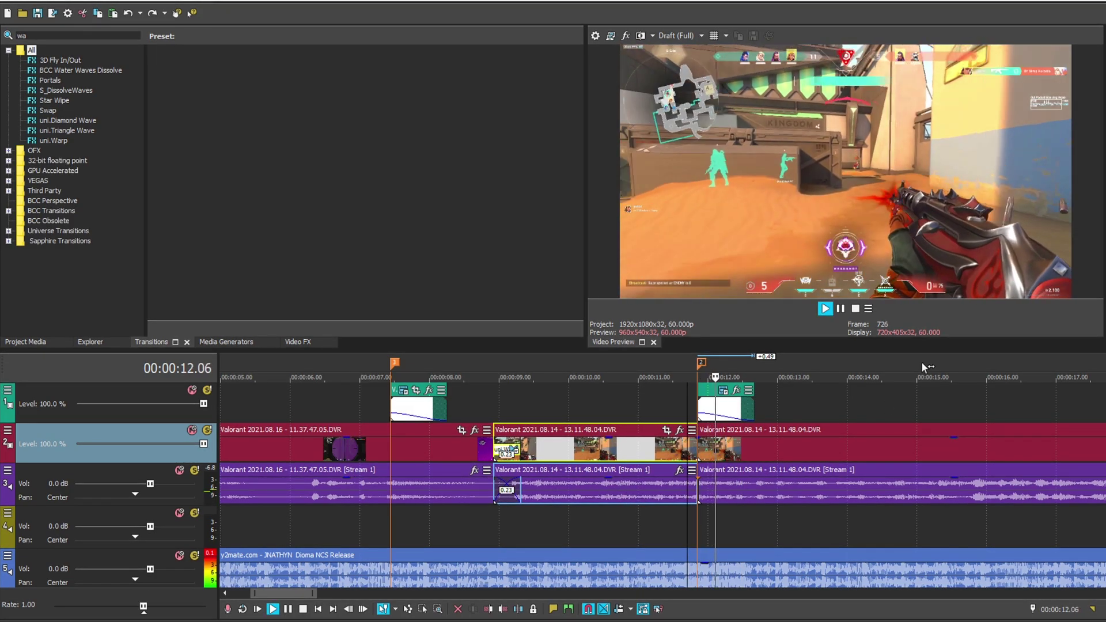
pyautogui.press('Return')
# - Select the gameplay clip after marker 2 and search the video effects for twixtor
pyautogui.click(710, 455)
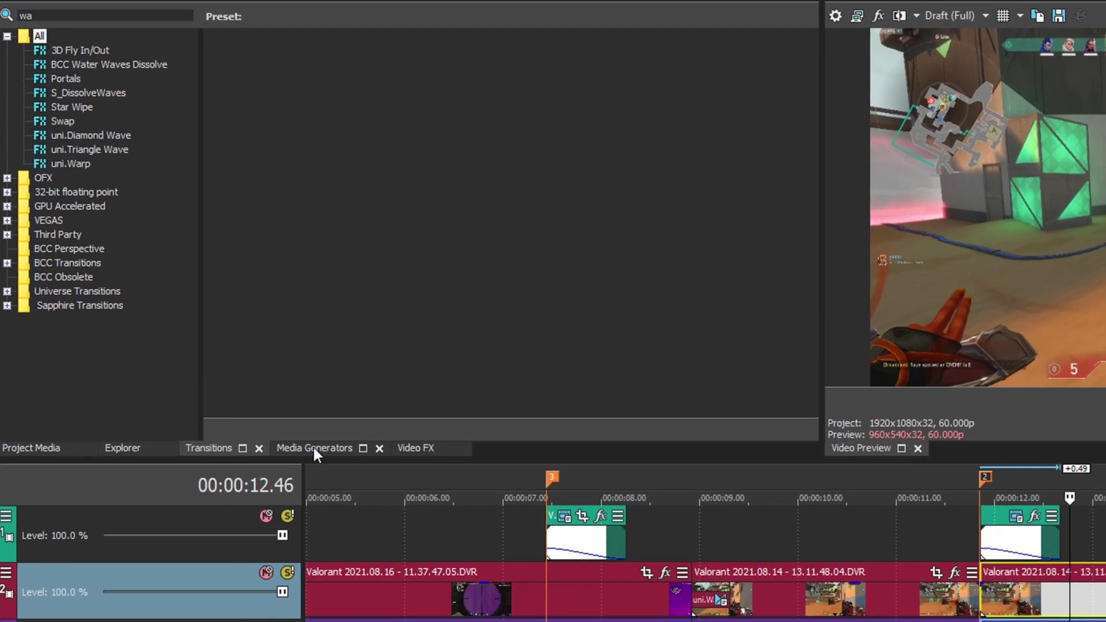
pyautogui.click(426, 446)
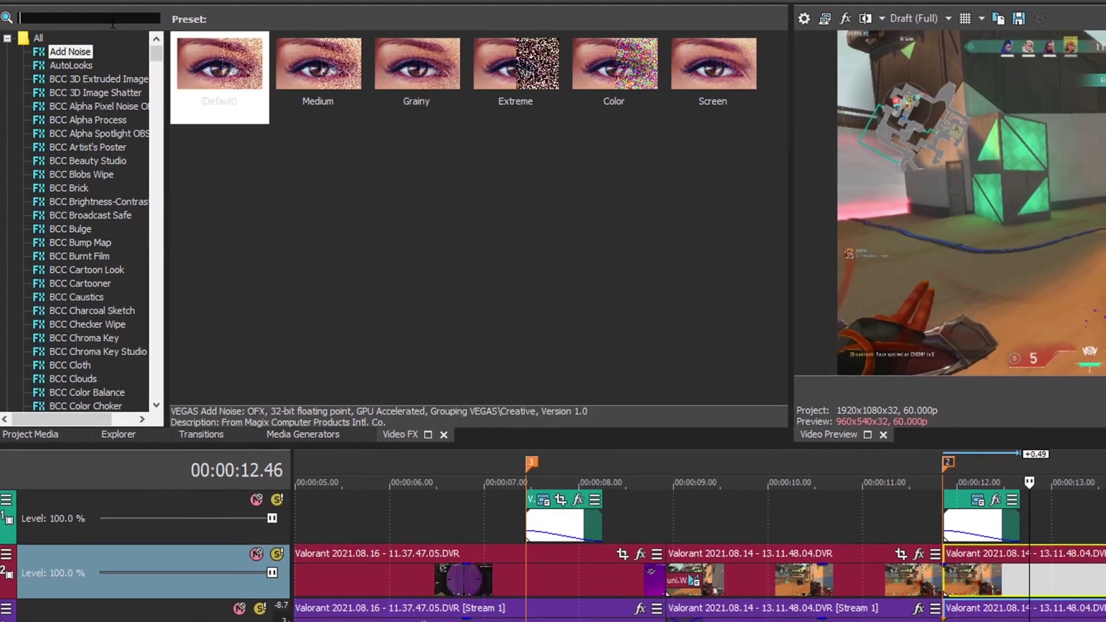
pyautogui.write('tw')
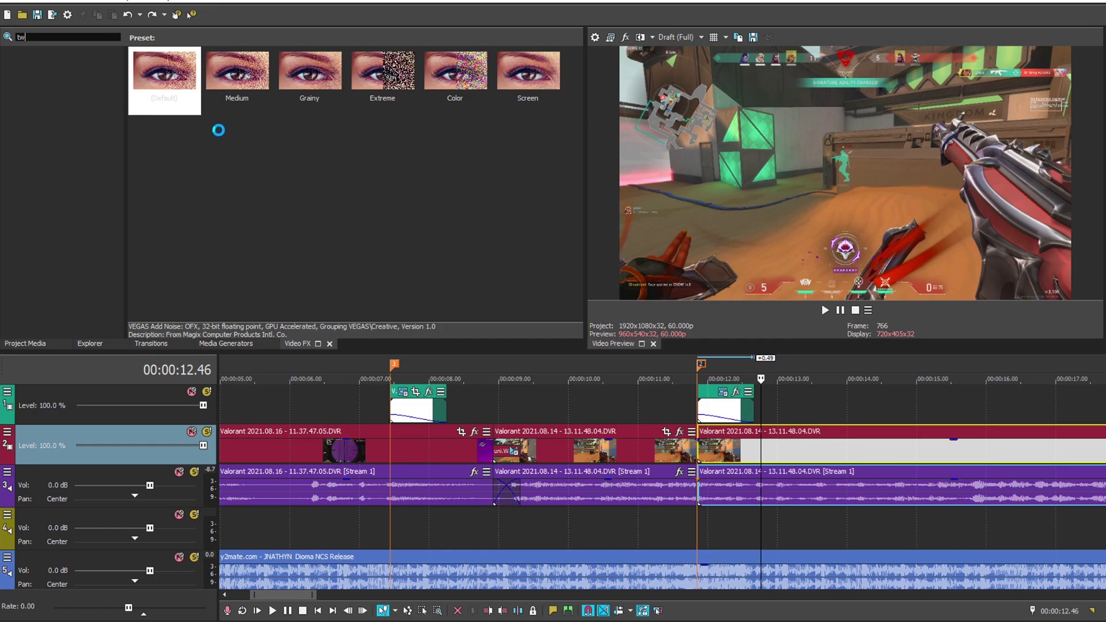
pyautogui.write('ixtor')
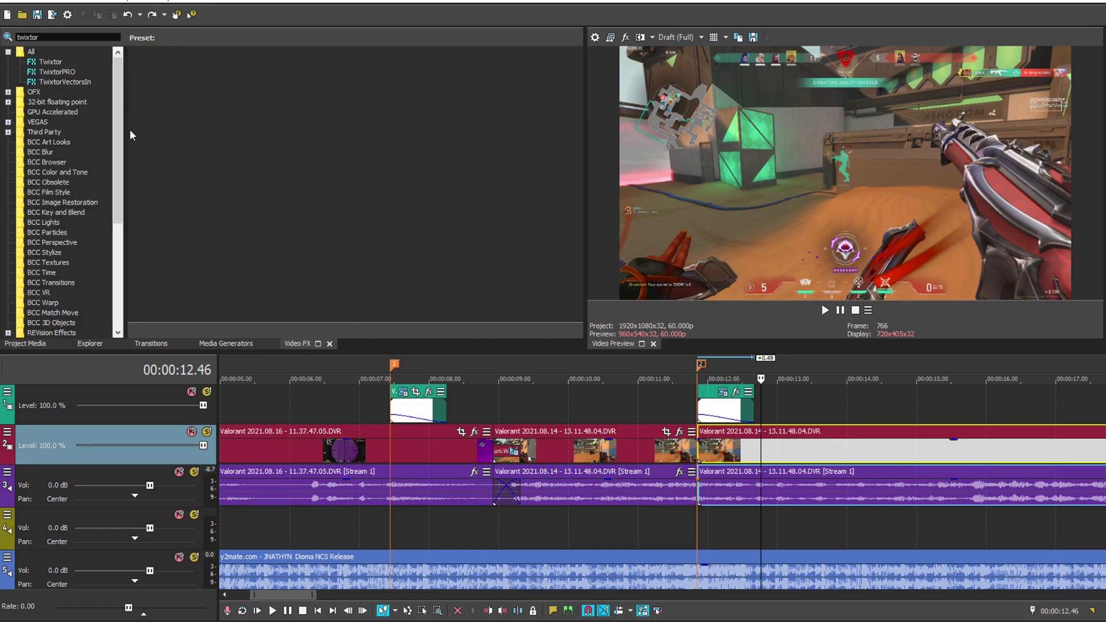
# - Apply the Default preset of TwixtorPRO to the gameplay video clip that starts at marker 2
pyautogui.click(58, 72)
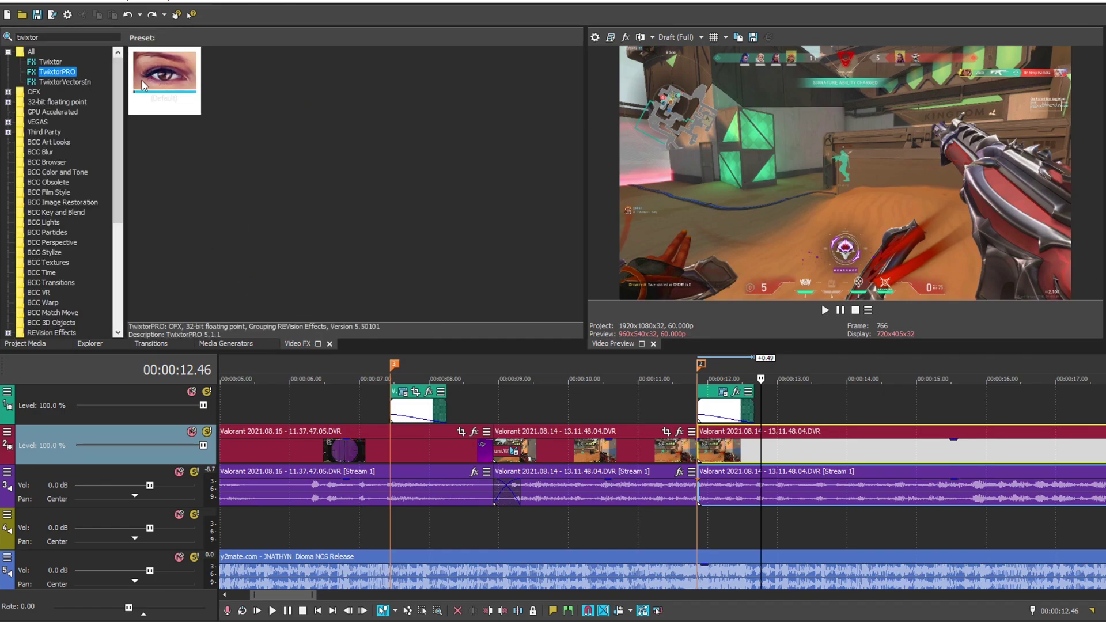
pyautogui.moveTo(147, 82); pyautogui.dragTo(209, 146)
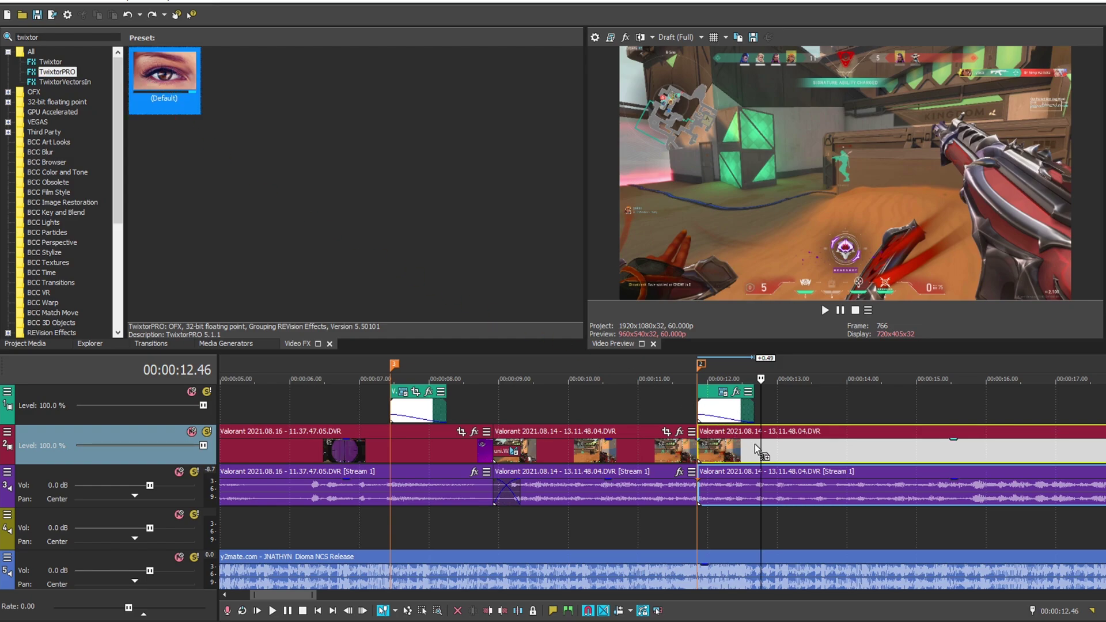
pyautogui.moveTo(756, 448); pyautogui.dragTo(758, 450)
pyautogui.moveTo(731, 546); pyautogui.dragTo(730, 214)
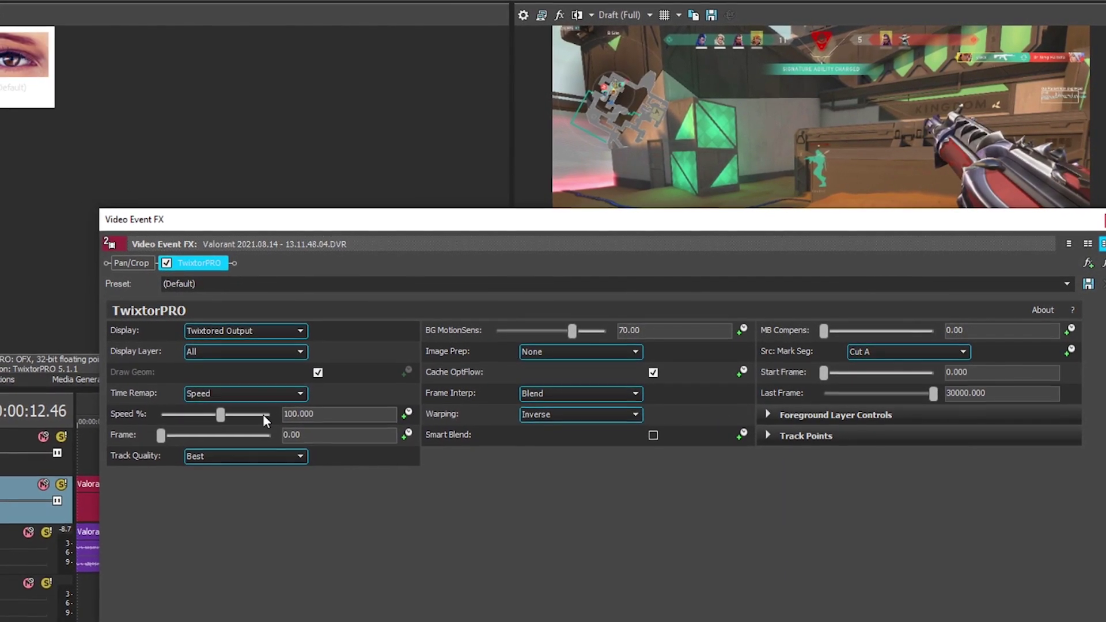
# - Set the TwixtorPRO speed to 50% for the clip after marker 2 and close the effect window
pyautogui.click(319, 419)
pyautogui.doubleClick(335, 413)
pyautogui.moveTo(556, 220); pyautogui.dragTo(675, 589)
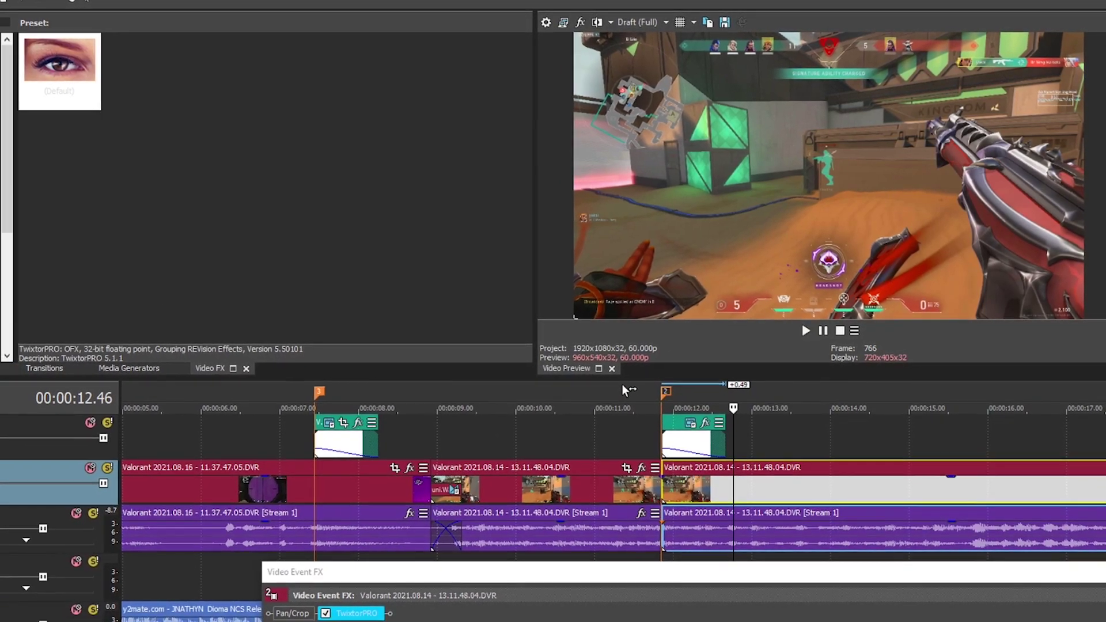
pyautogui.click(622, 391)
pyautogui.moveTo(649, 579); pyautogui.dragTo(641, 301)
pyautogui.moveTo(448, 490); pyautogui.dragTo(385, 490)
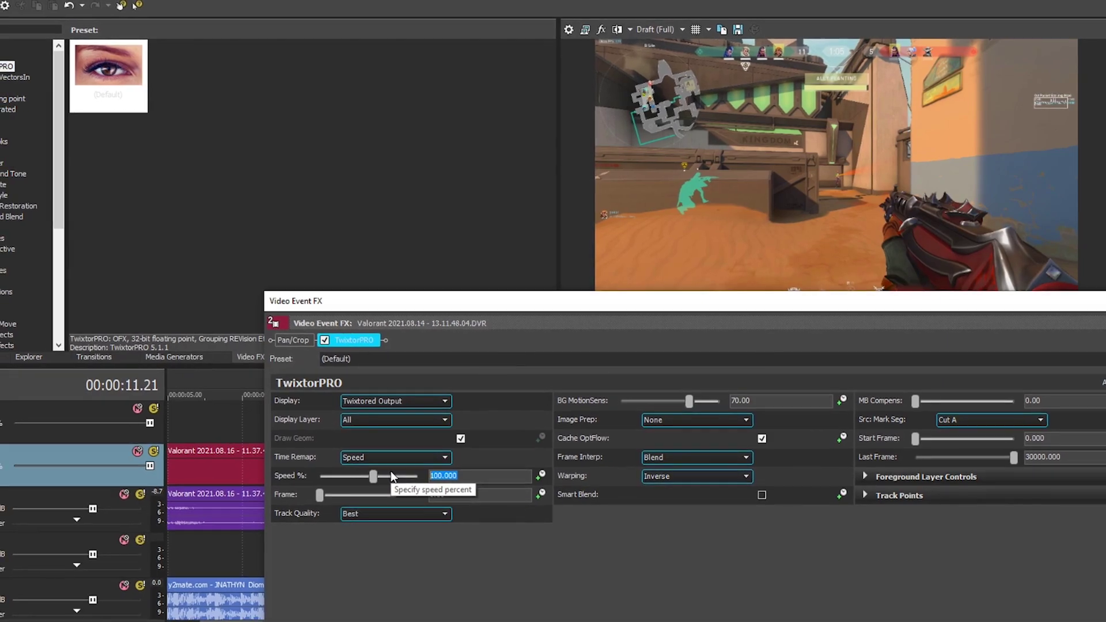
pyautogui.write('50')
pyautogui.press('Return')
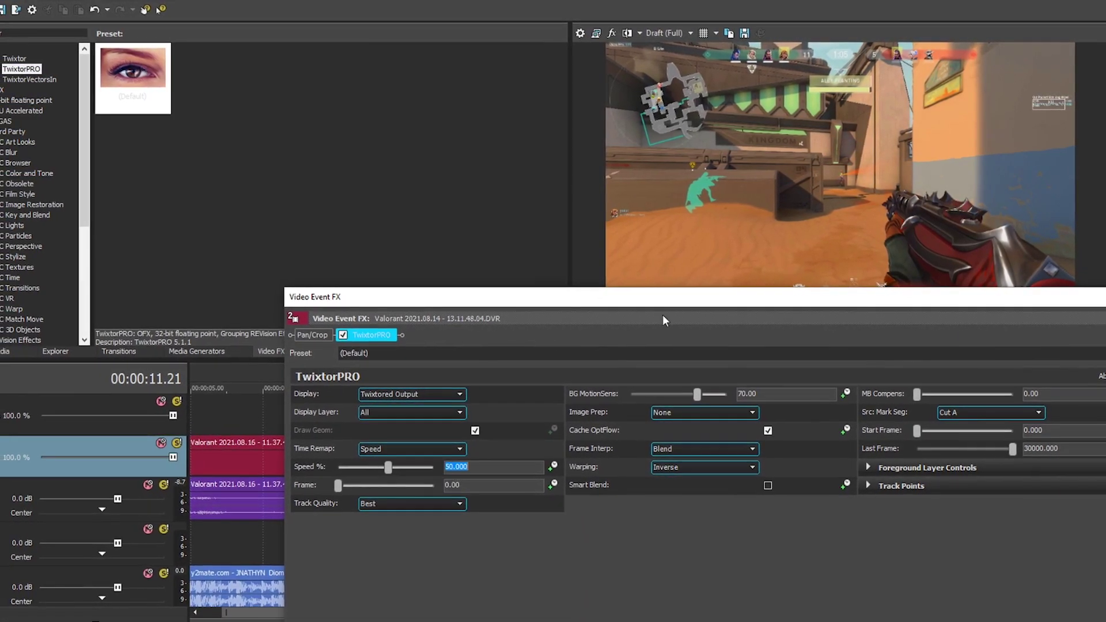
pyautogui.hotkey('alt', 'F4')
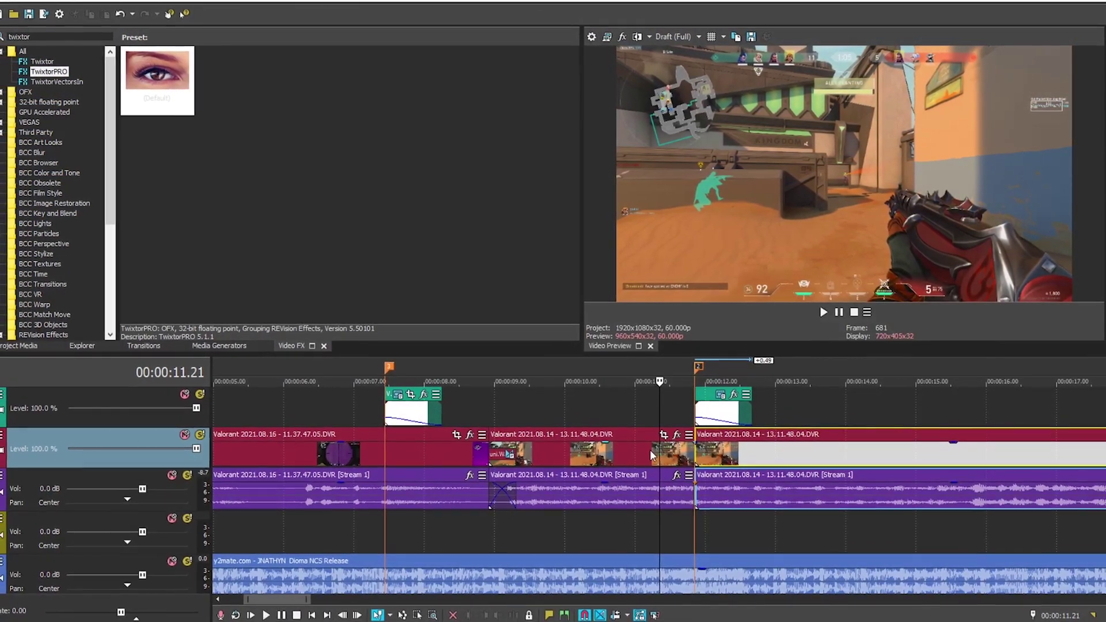
# - Play back the gameplay before and after marker 2 to compare the normal-speed part with the slowed part
pyautogui.click(651, 451)
pyautogui.click(507, 375)
pyautogui.press('space')
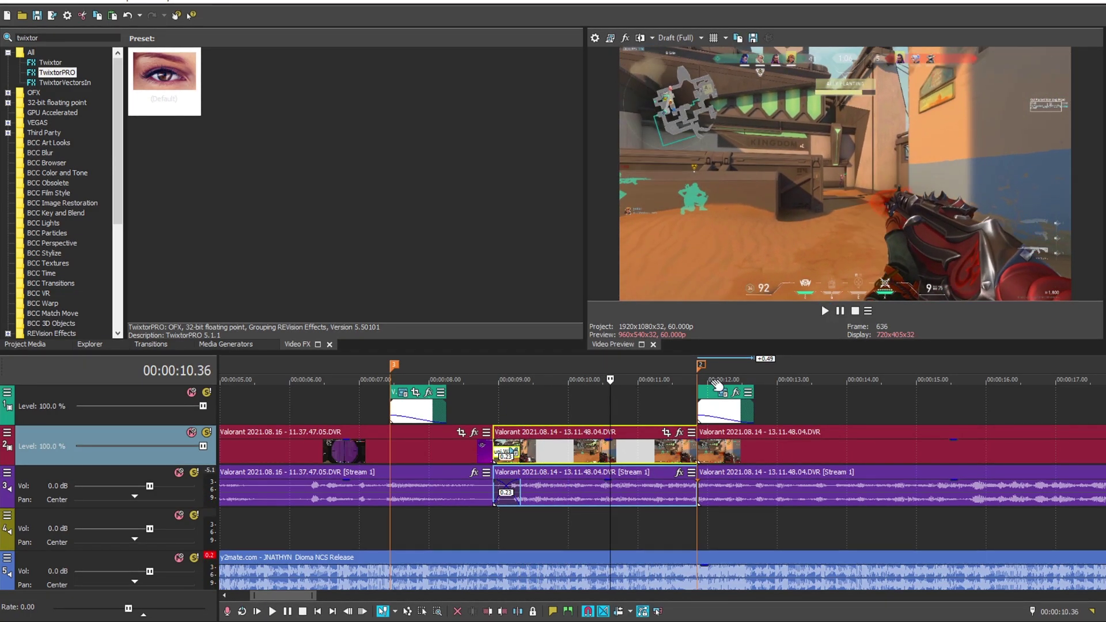
pyautogui.click(718, 461)
pyautogui.click(620, 486)
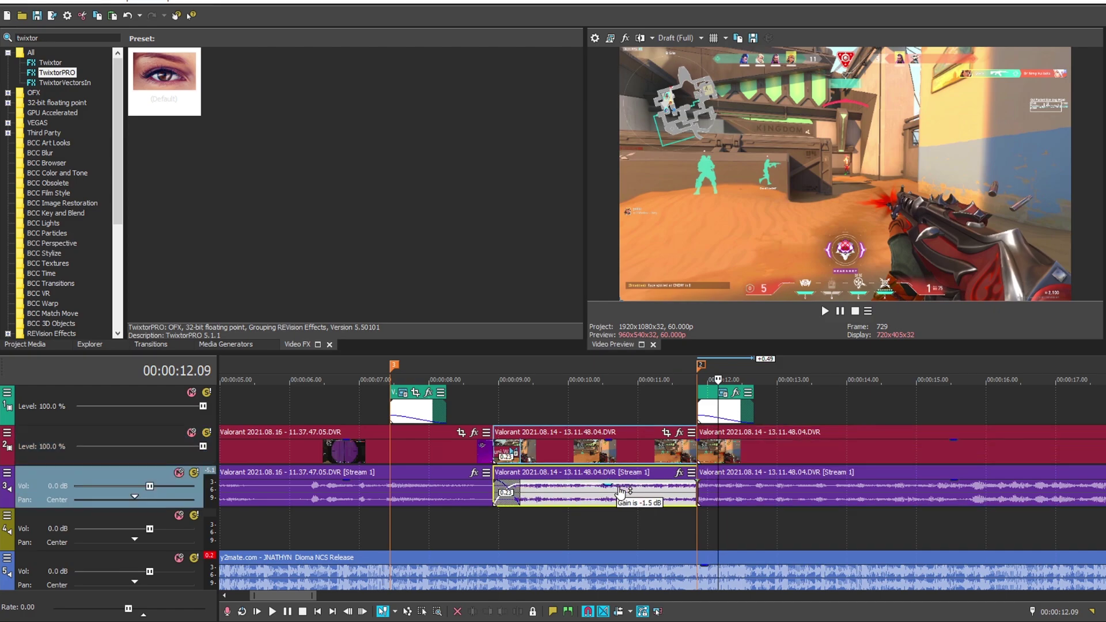
pyautogui.click(721, 500)
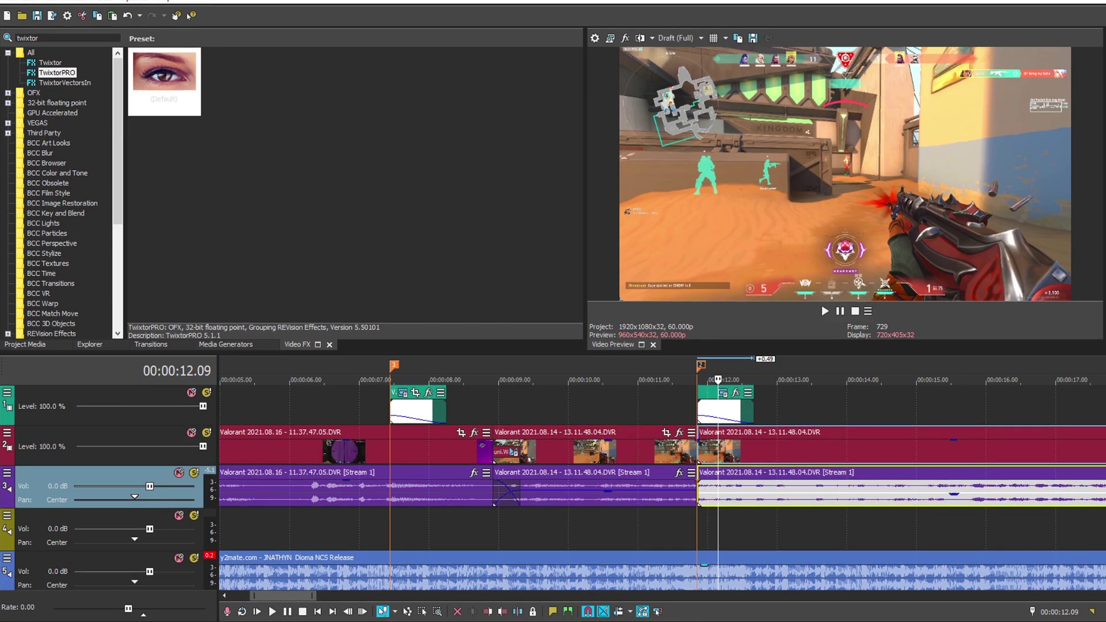
pyautogui.click(679, 432)
pyautogui.click(655, 375)
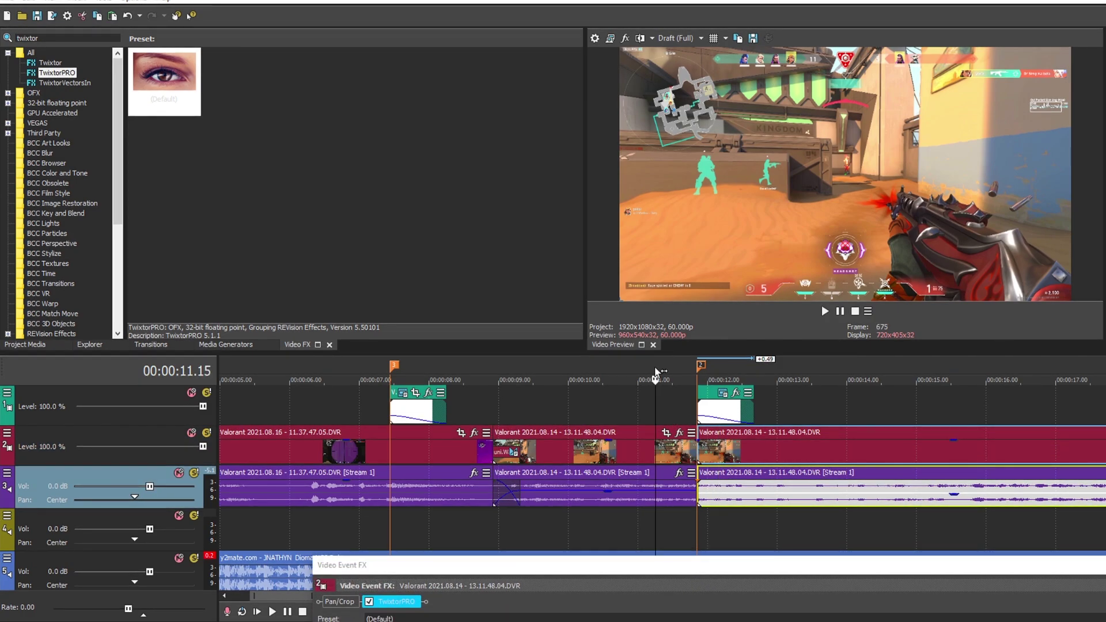
pyautogui.press('space')
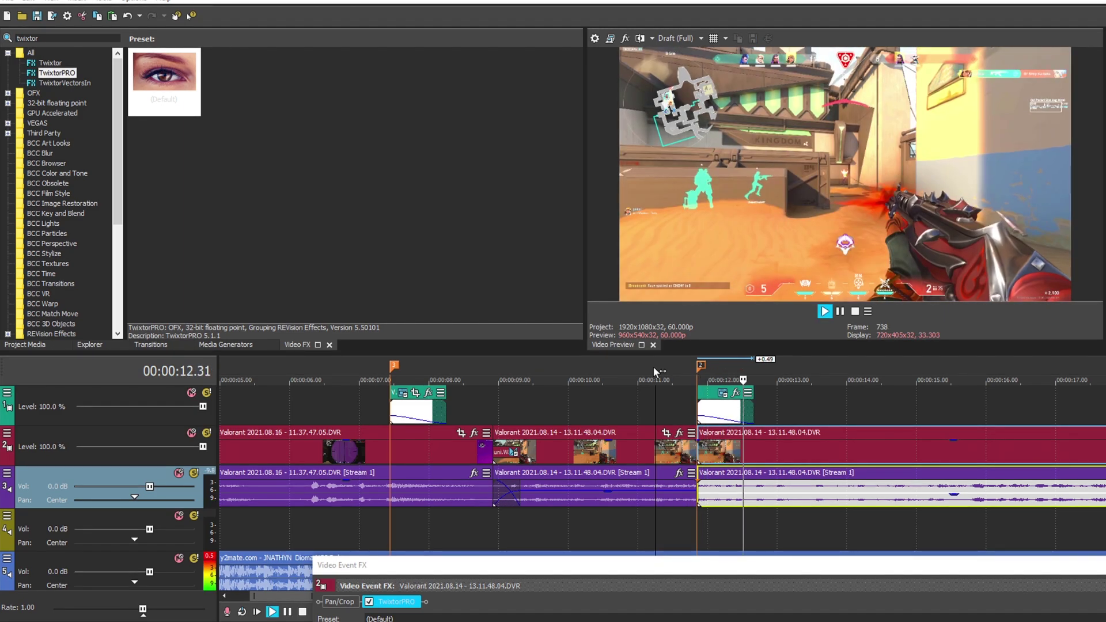
pyautogui.press('space')
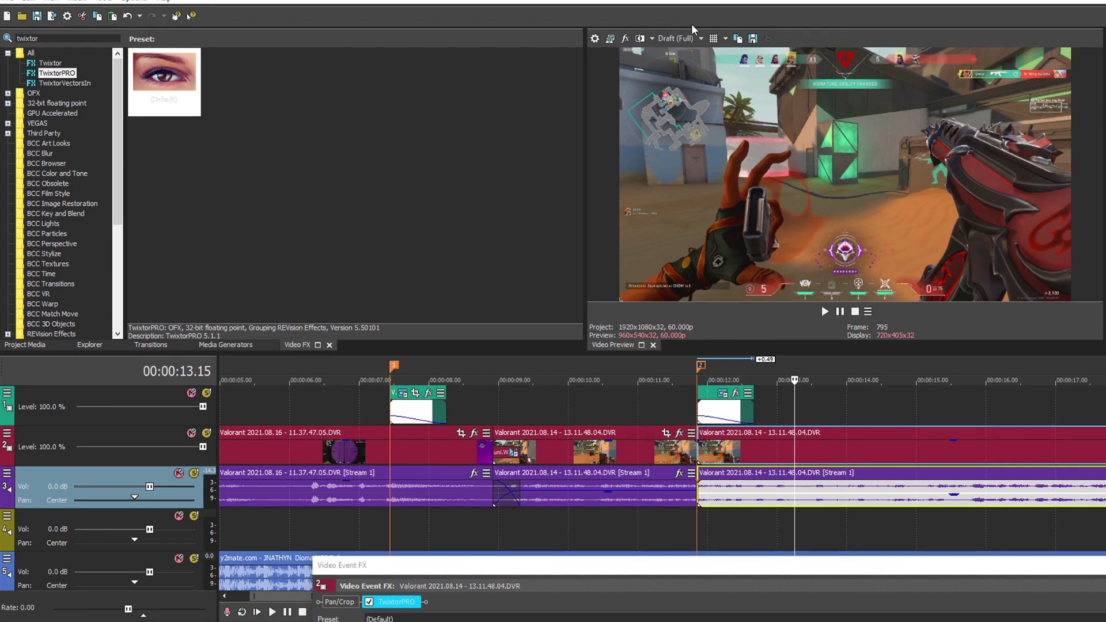
# - Lower the video preview quality to Draft (Quarter)
pyautogui.click(688, 38)
pyautogui.moveTo(692, 51)
pyautogui.click(757, 93)
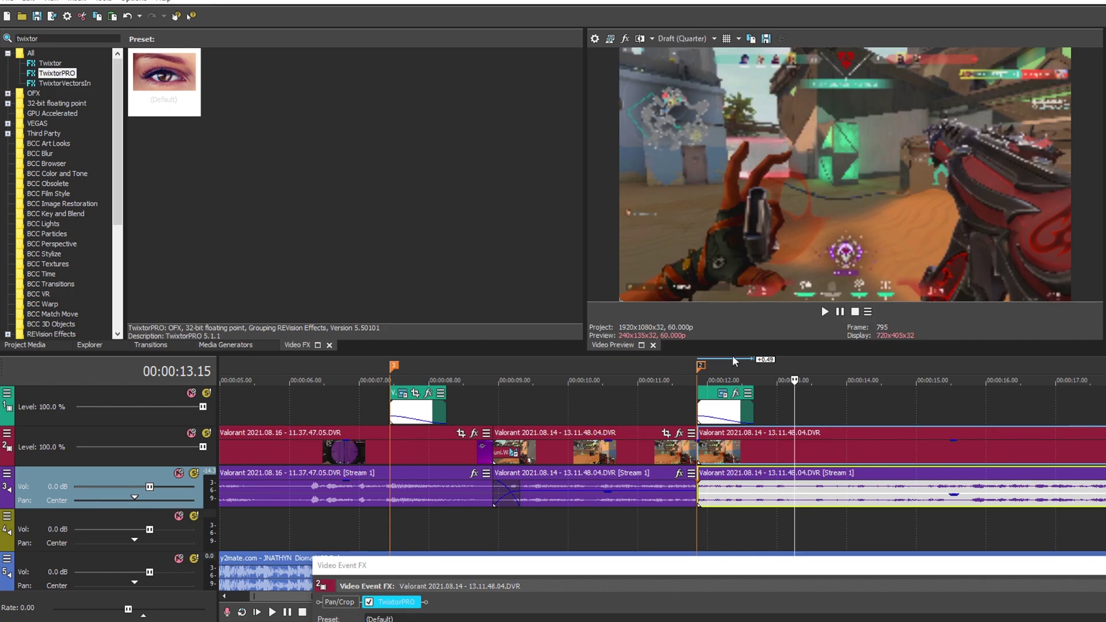
# - Play back the timeline from just before marker 2 at the reduced preview quality
pyautogui.click(685, 375)
pyautogui.press('space')
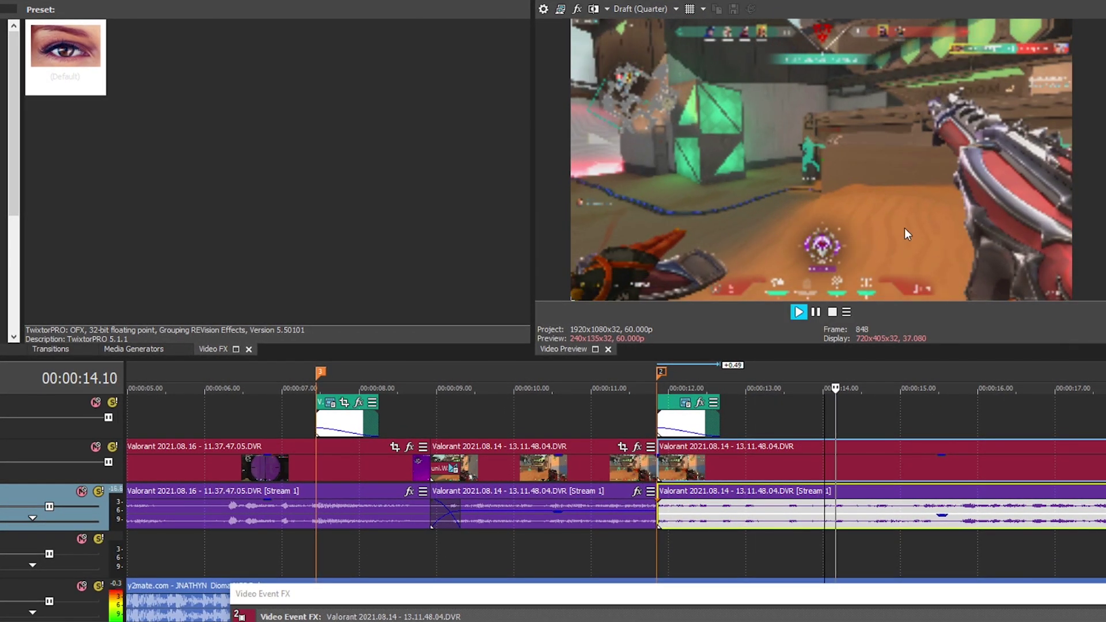
pyautogui.press('Return')
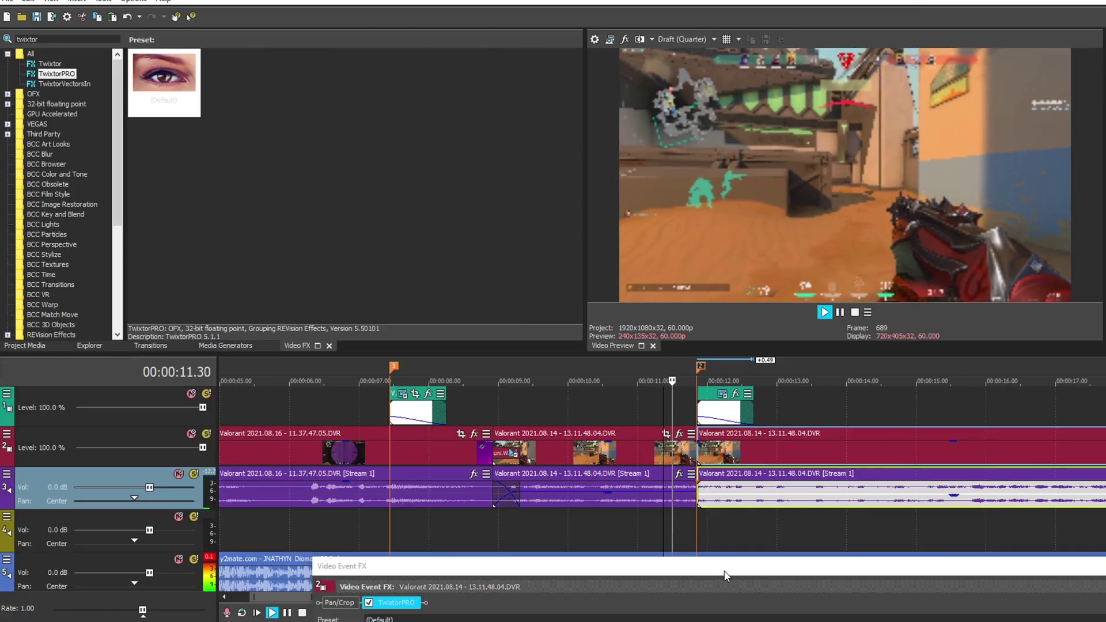
# - Set the TwixtorPRO speed to 2% and move the effect window clear of the timeline
pyautogui.moveTo(585, 593); pyautogui.dragTo(585, 193)
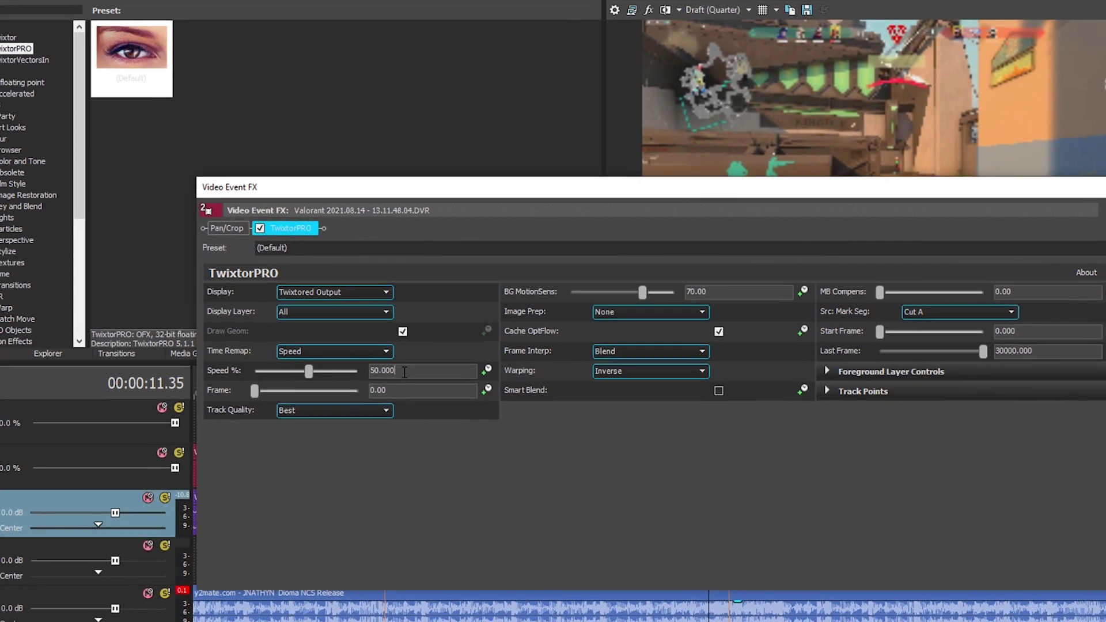
pyautogui.click(394, 361)
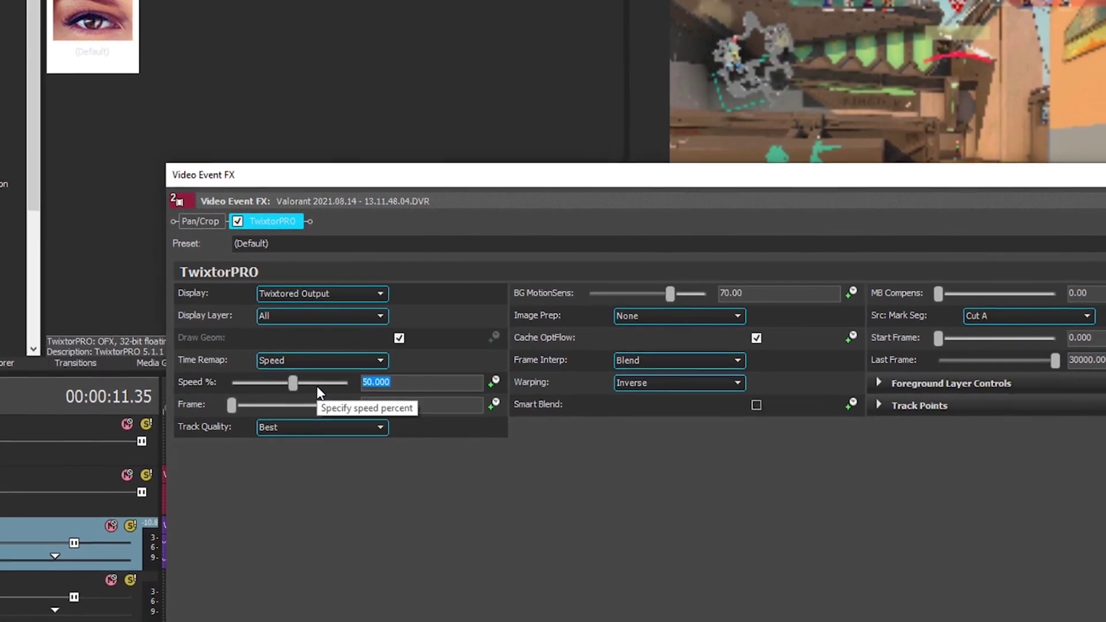
pyautogui.write('2')
pyautogui.press('Return')
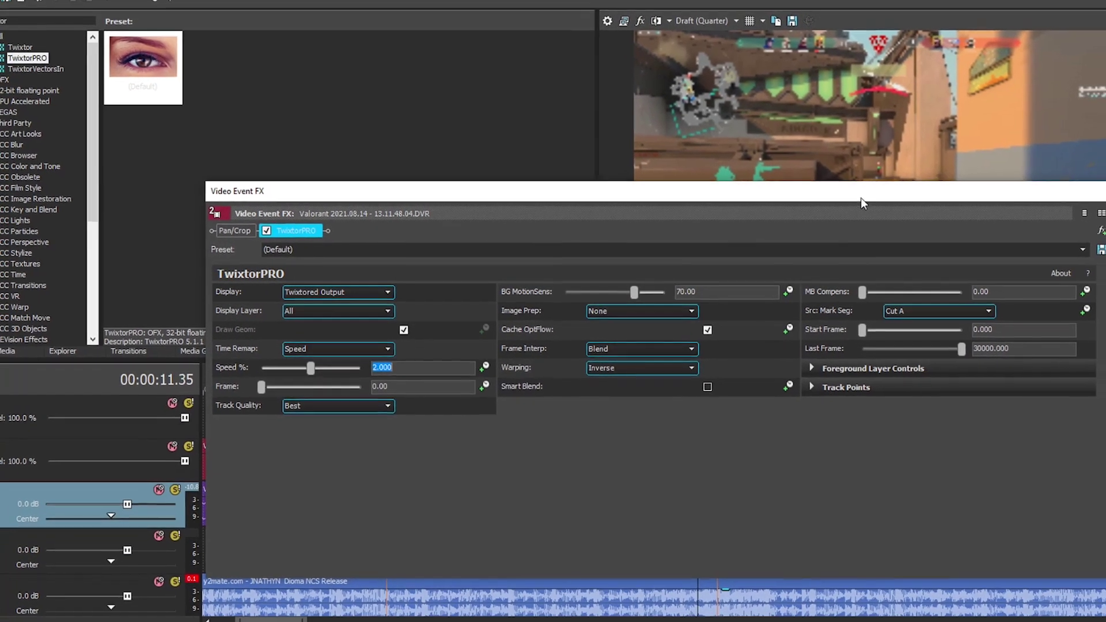
pyautogui.moveTo(860, 198); pyautogui.dragTo(828, 536)
# - Play back across marker 2 to check the clip's new TwixtorPRO speed
pyautogui.press('space')
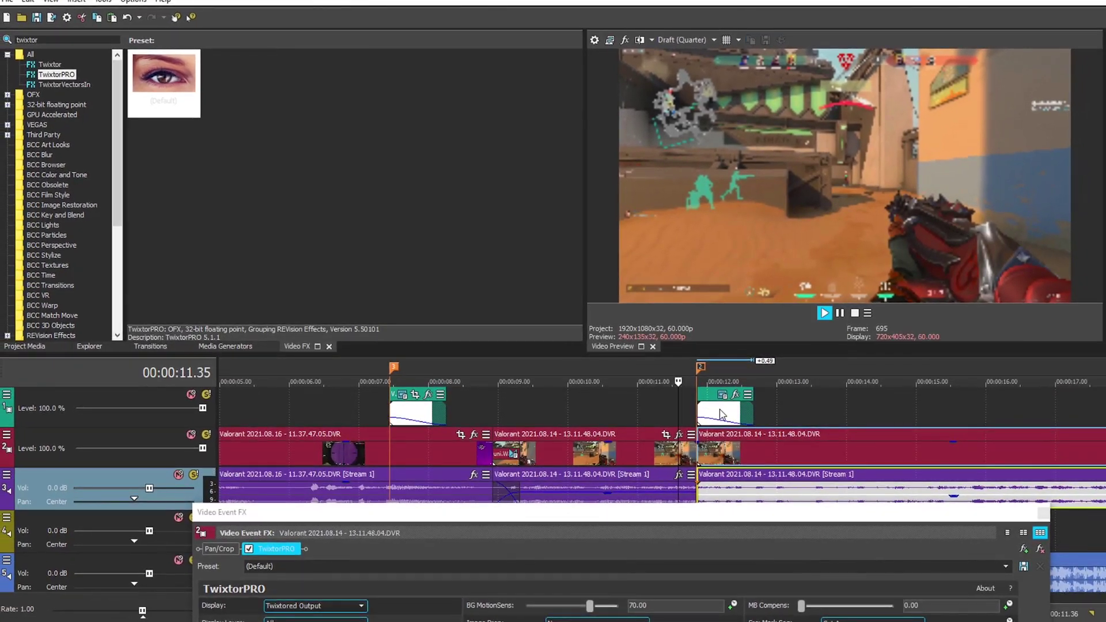
pyautogui.press('Return')
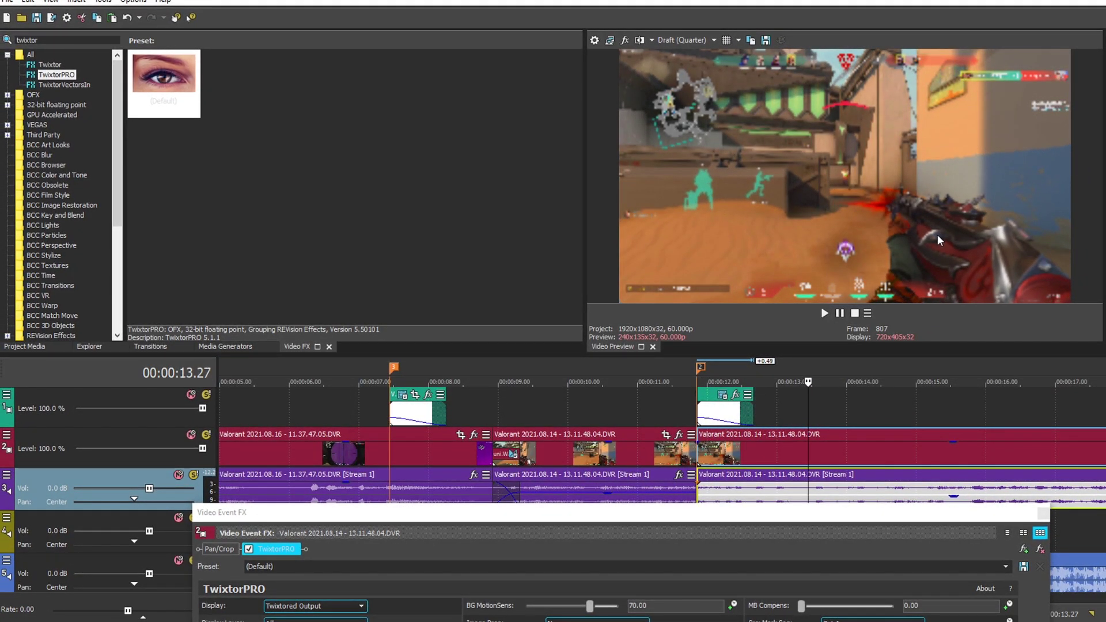
pyautogui.press('Return')
# - Raise the video preview quality to Draft (Full)
pyautogui.click(688, 39)
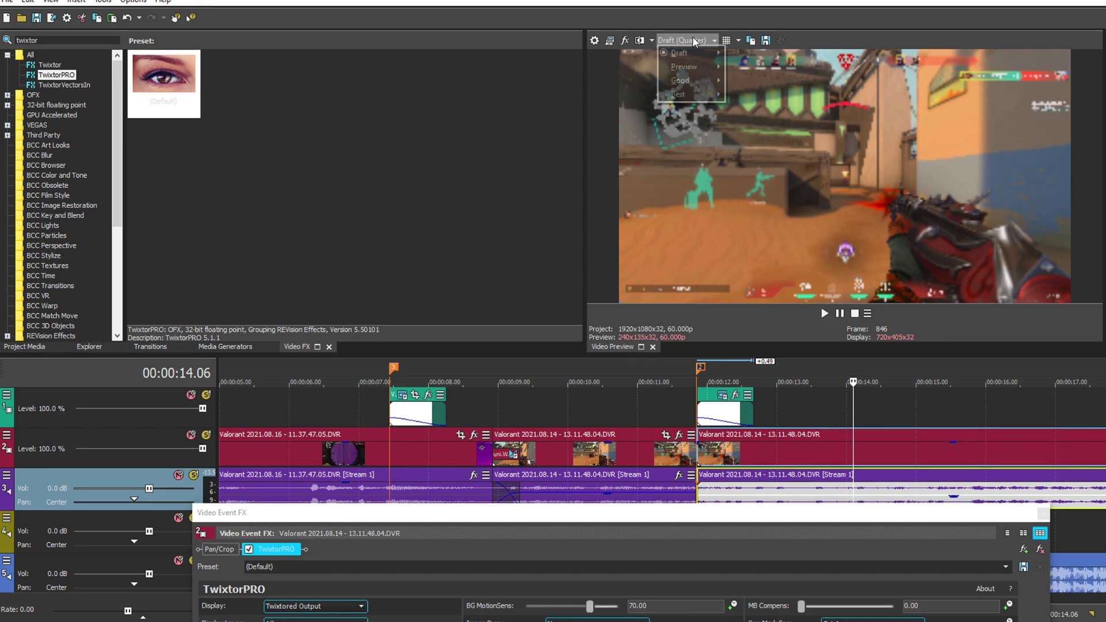
pyautogui.moveTo(691, 53)
pyautogui.click(769, 69)
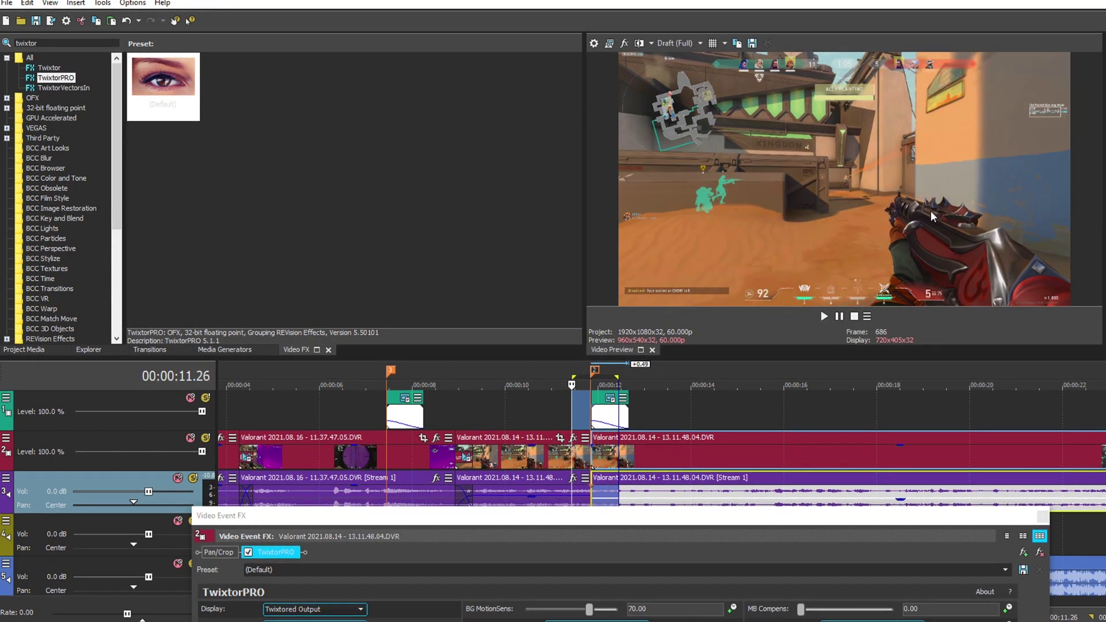
# - Play back the timeline from before marker 2 into the slowed clip to examine the slow motion's smoothness
pyautogui.press('space')
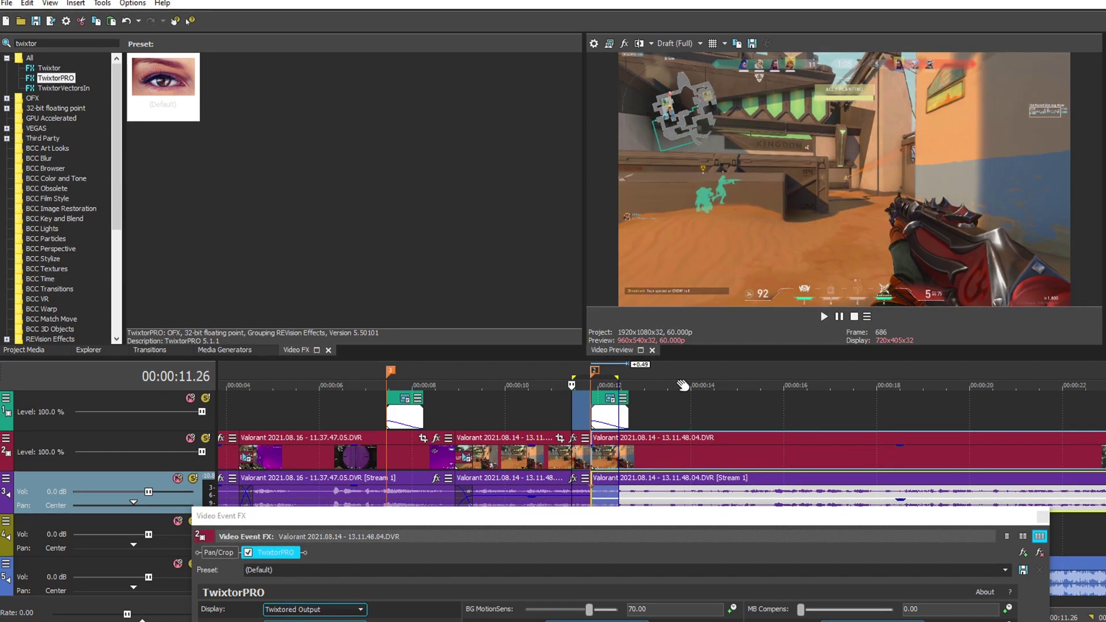
pyautogui.moveTo(678, 377); pyautogui.dragTo(592, 369)
pyautogui.moveTo(789, 371); pyautogui.dragTo(588, 375)
pyautogui.click(594, 364)
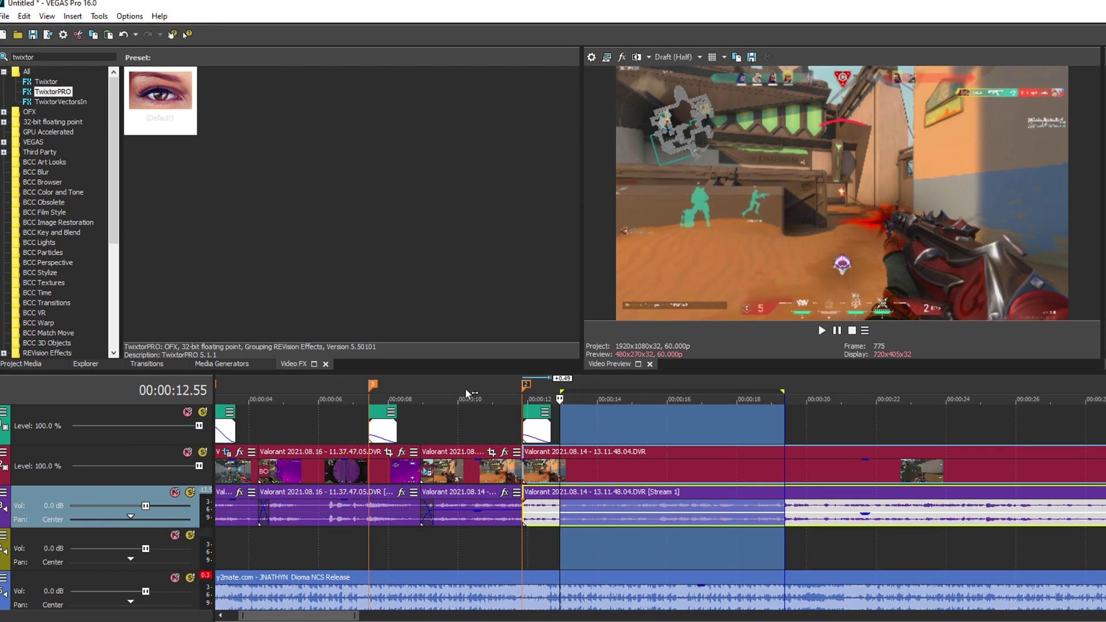
pyautogui.click(466, 396)
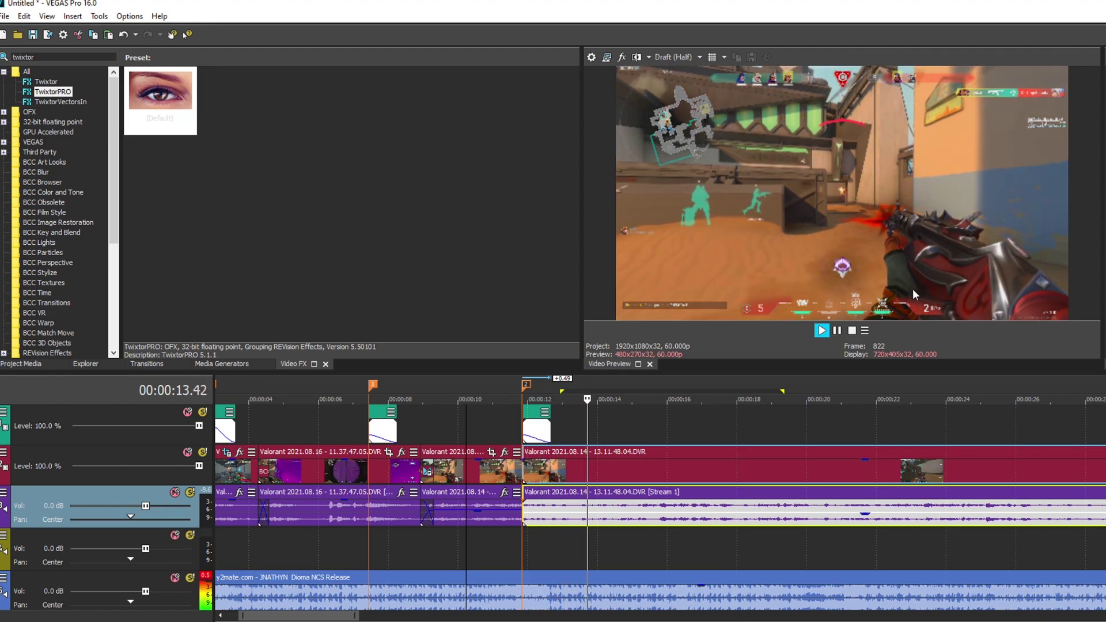
# - Play back the slowed clip past marker 2 to examine how long the slow motion should last
pyautogui.click(569, 381)
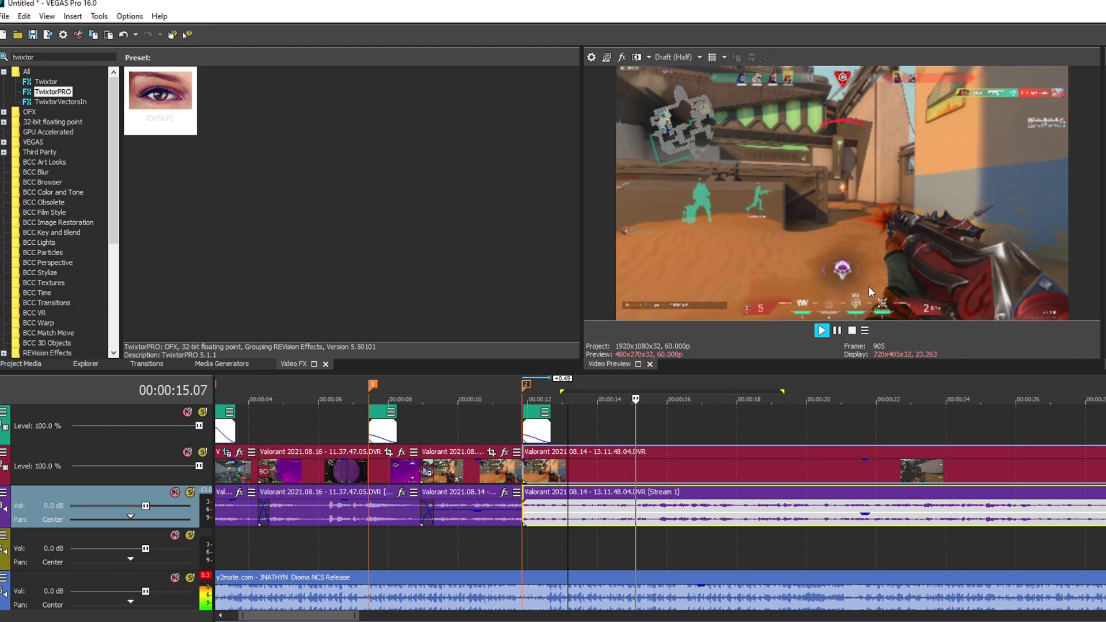
pyautogui.press('space')
pyautogui.press('space')
pyautogui.press('Return')
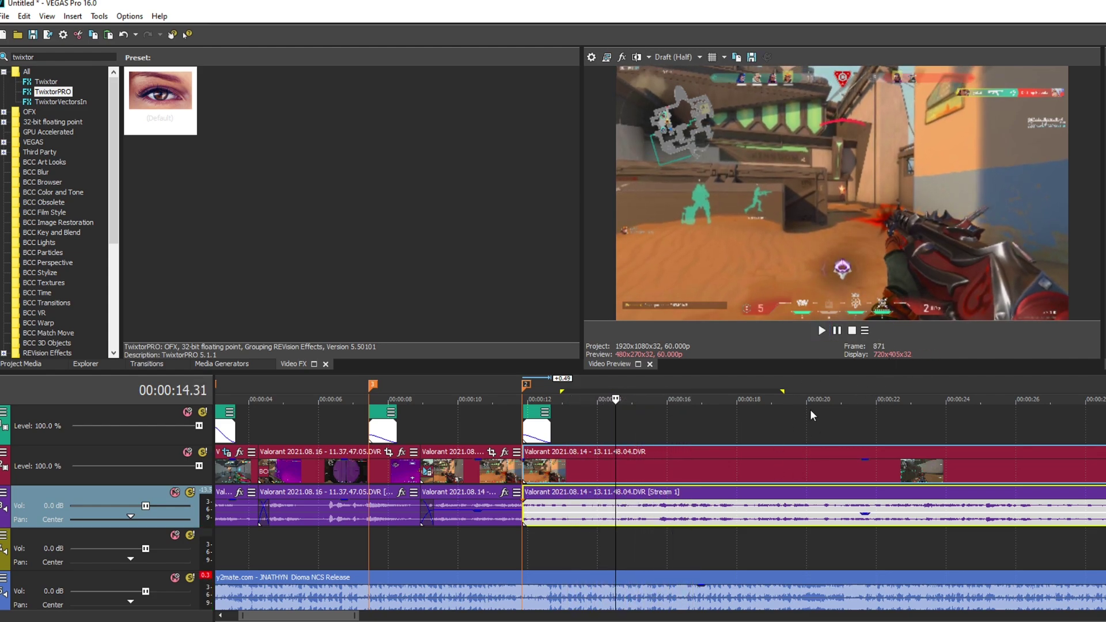
# - Split the slowed Valorant clip and its audio at 00:00:15.54
pyautogui.scroll(-3, 637, 481)
pyautogui.scroll(3, 509, 458)
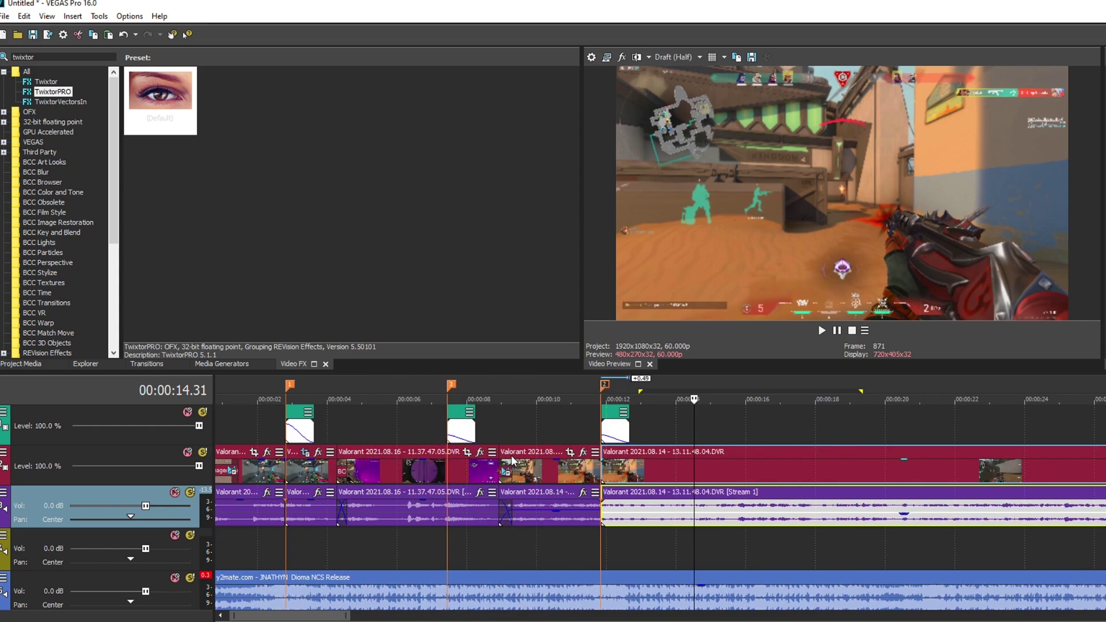
pyautogui.scroll(-2, 558, 458)
pyautogui.click(510, 482)
pyautogui.click(493, 480)
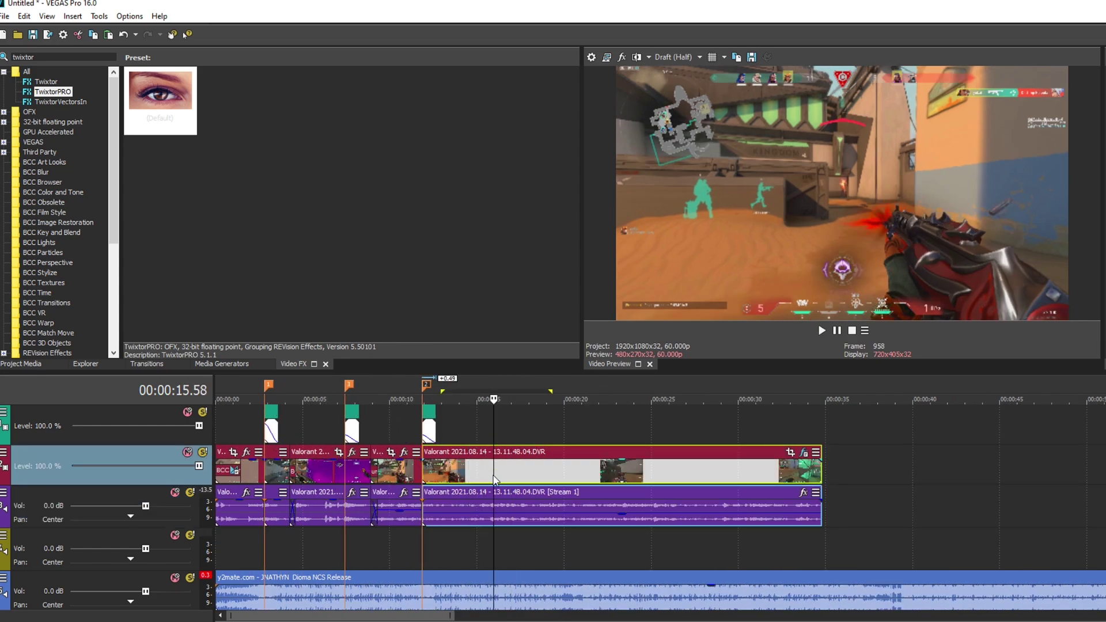
pyautogui.scroll(2, 513, 453)
pyautogui.scroll(-2, 608, 456)
pyautogui.click(483, 478)
pyautogui.click(492, 473)
pyautogui.press('s')
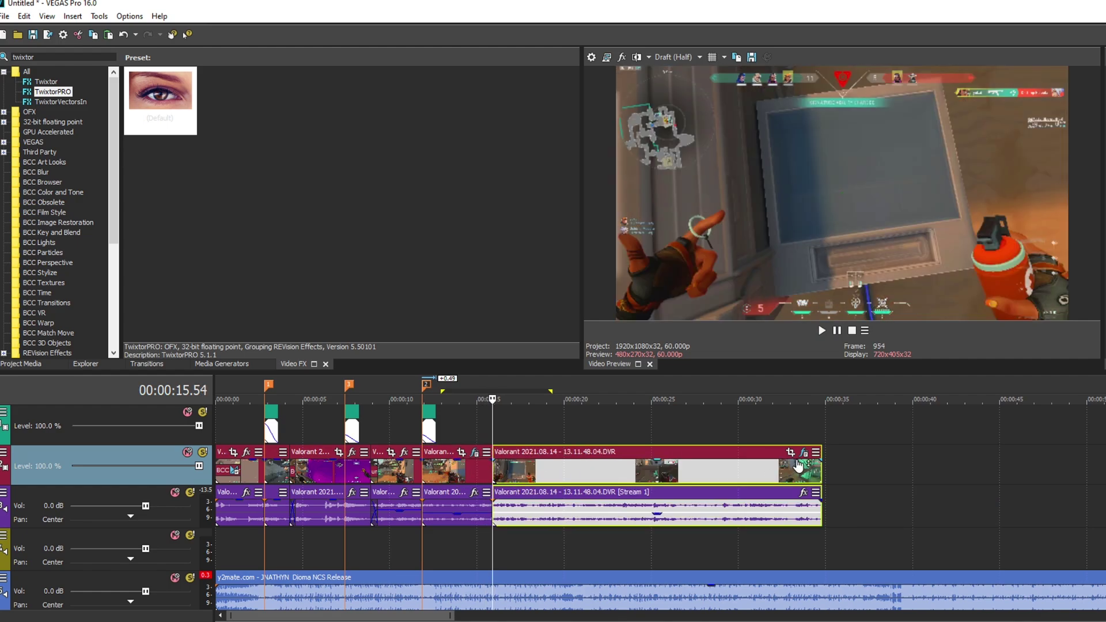
# - Set the TwixtorPRO speed to 100% on the part after the split and close the effect window
pyautogui.click(805, 453)
pyautogui.moveTo(709, 537); pyautogui.dragTo(731, 308)
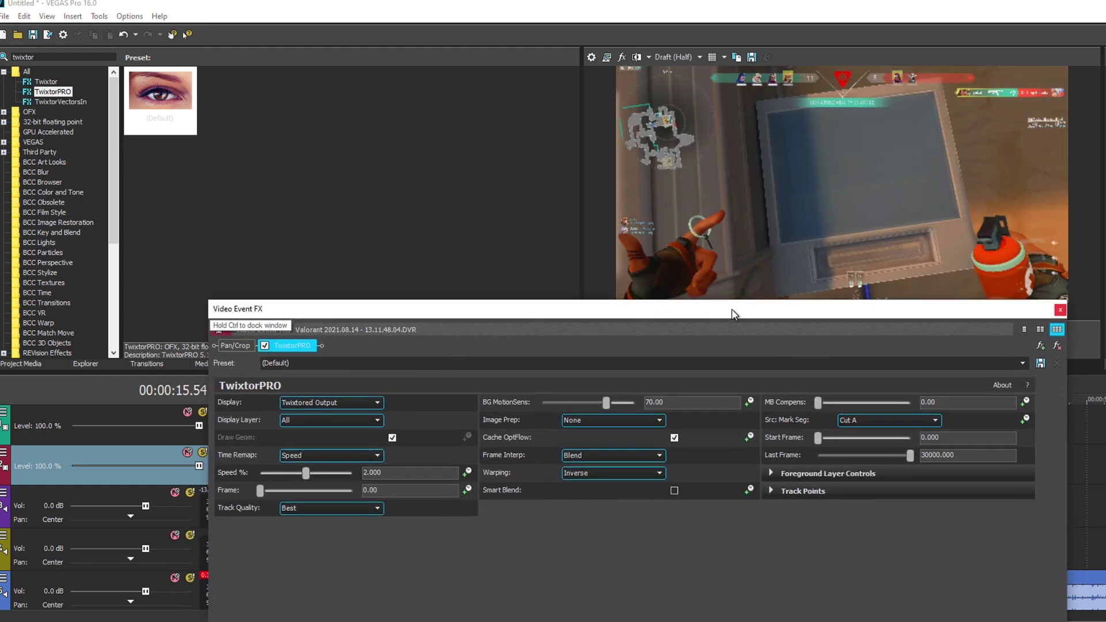
pyautogui.click(378, 462)
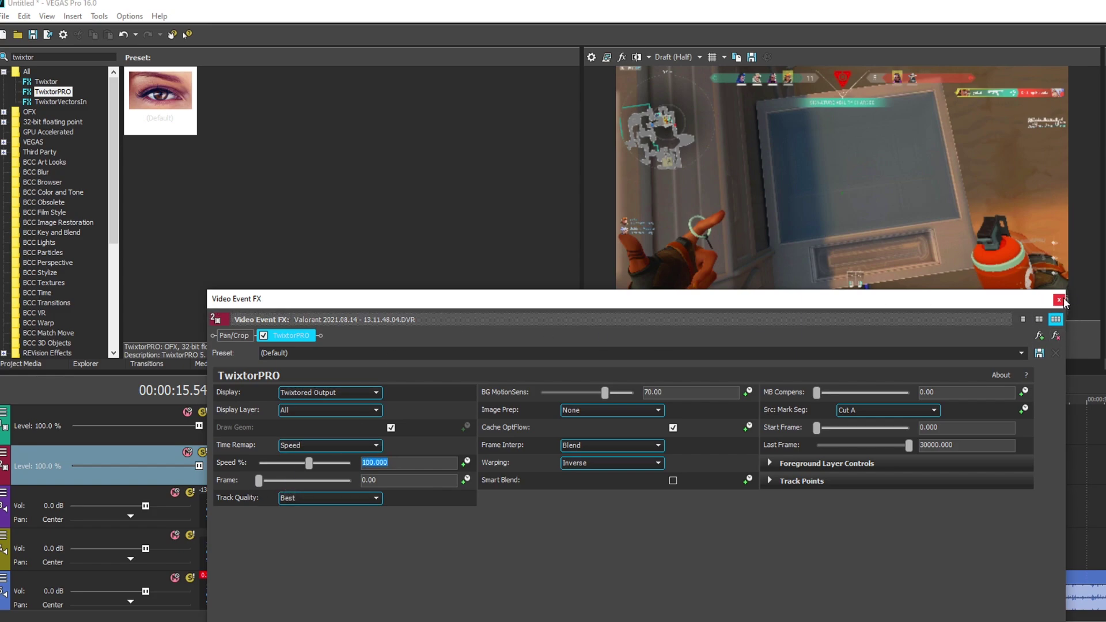
pyautogui.click(1061, 300)
# - Preview the footage after the split and delete that remaining part of the clip
pyautogui.click(486, 380)
pyautogui.press('space')
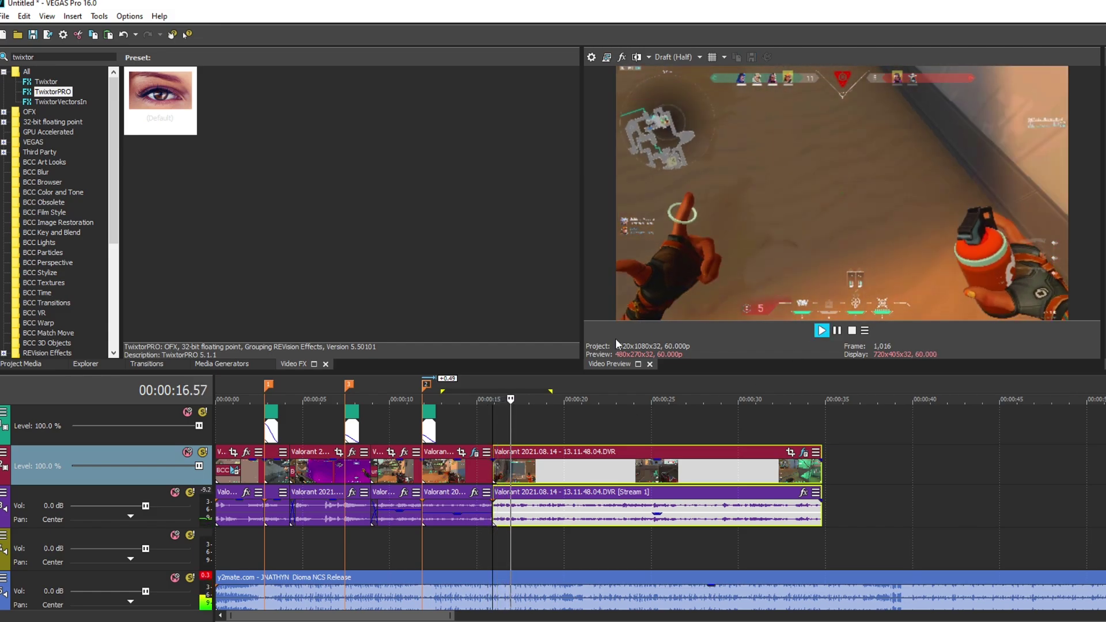
pyautogui.scroll(3, 581, 442)
pyautogui.scroll(-2, 639, 444)
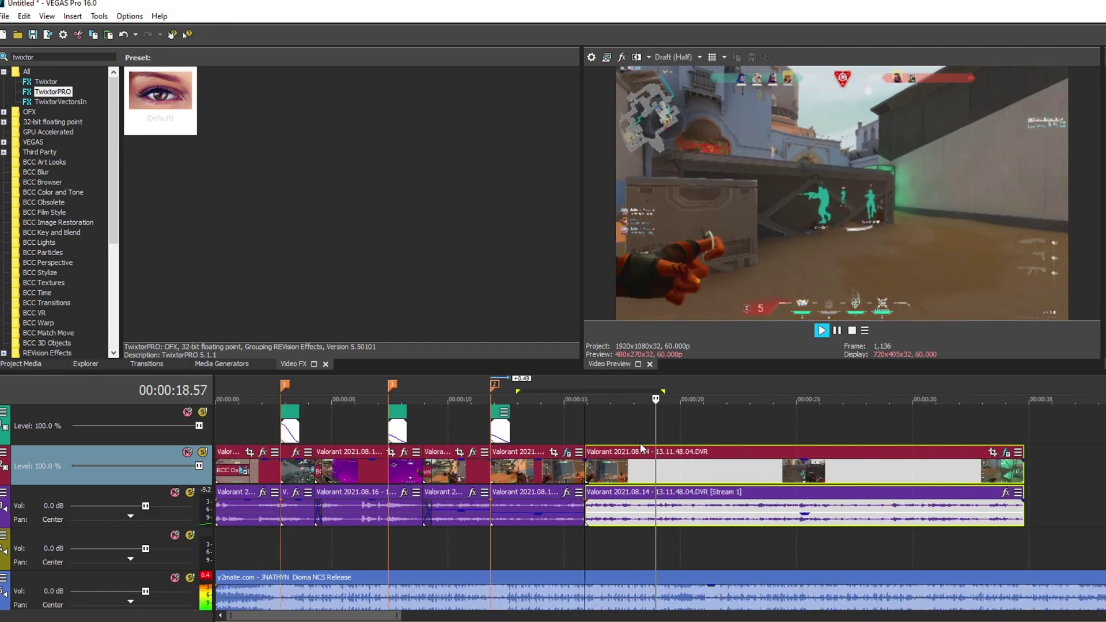
pyautogui.press('space')
pyautogui.press('Delete')
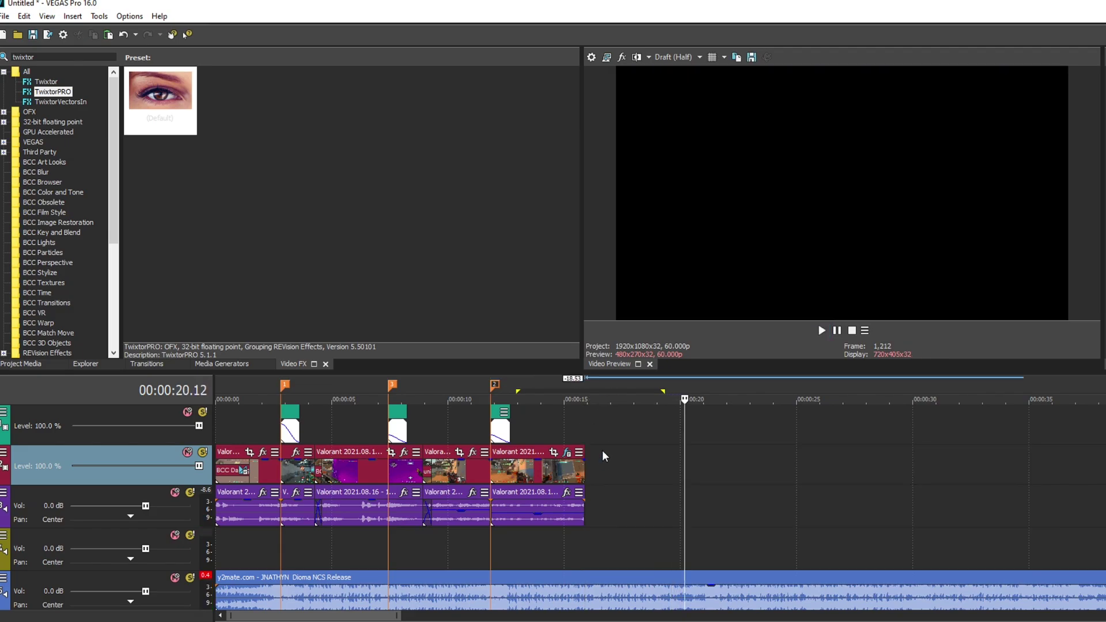
# - Play from just before marker 2 and lengthen the solid color flash above the slowed clip by about 1.8 seconds
pyautogui.click(432, 387)
pyautogui.click(484, 393)
pyautogui.press('space')
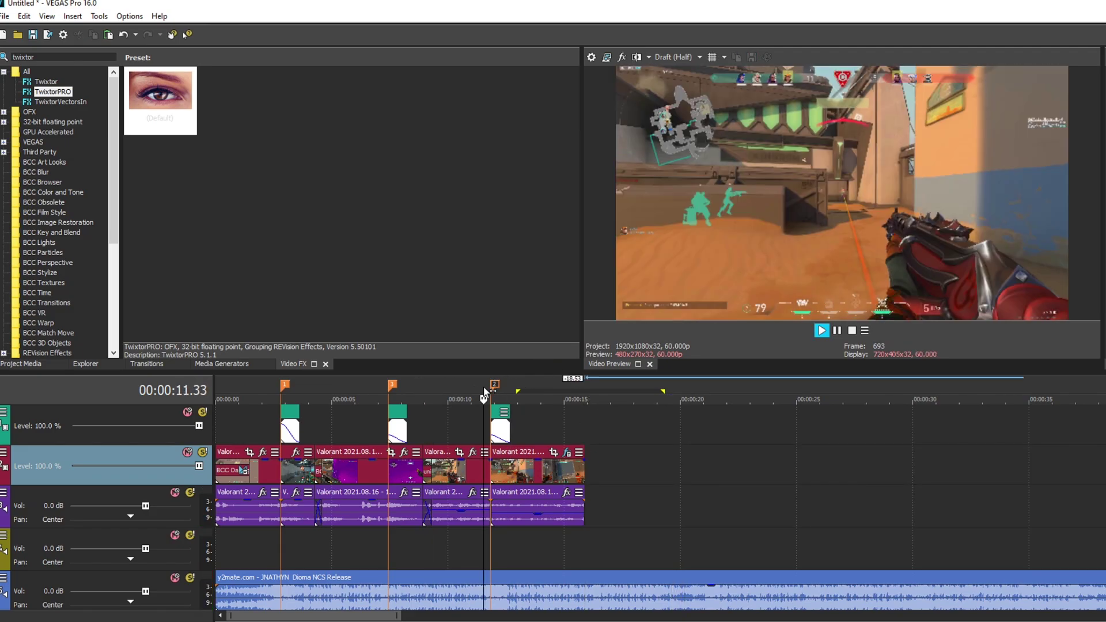
pyautogui.scroll(3, 561, 427)
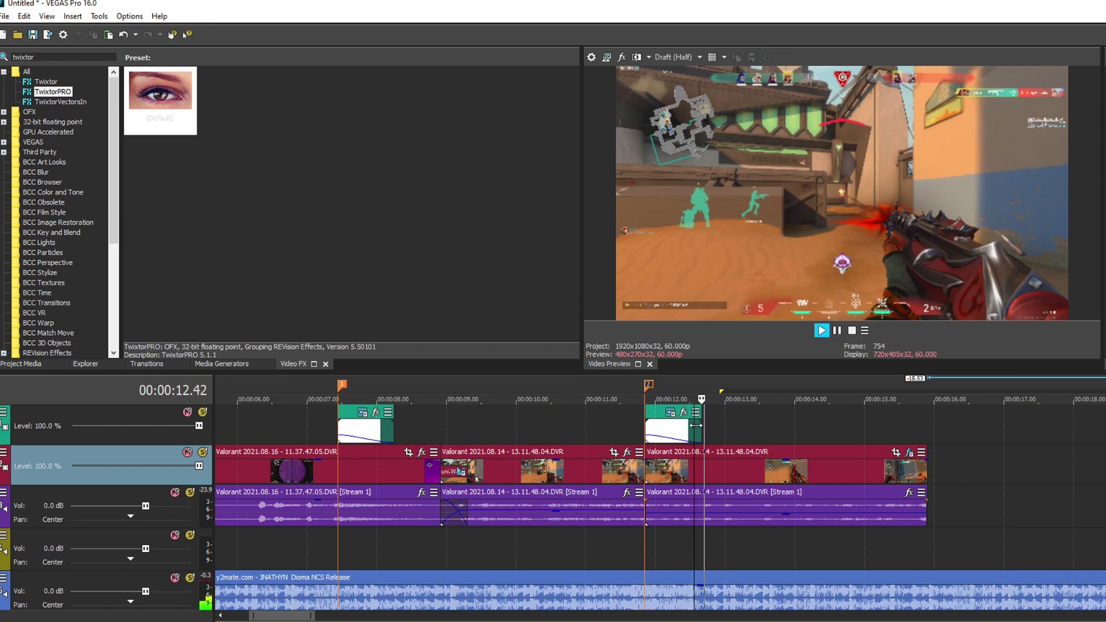
pyautogui.moveTo(701, 431); pyautogui.dragTo(827, 433)
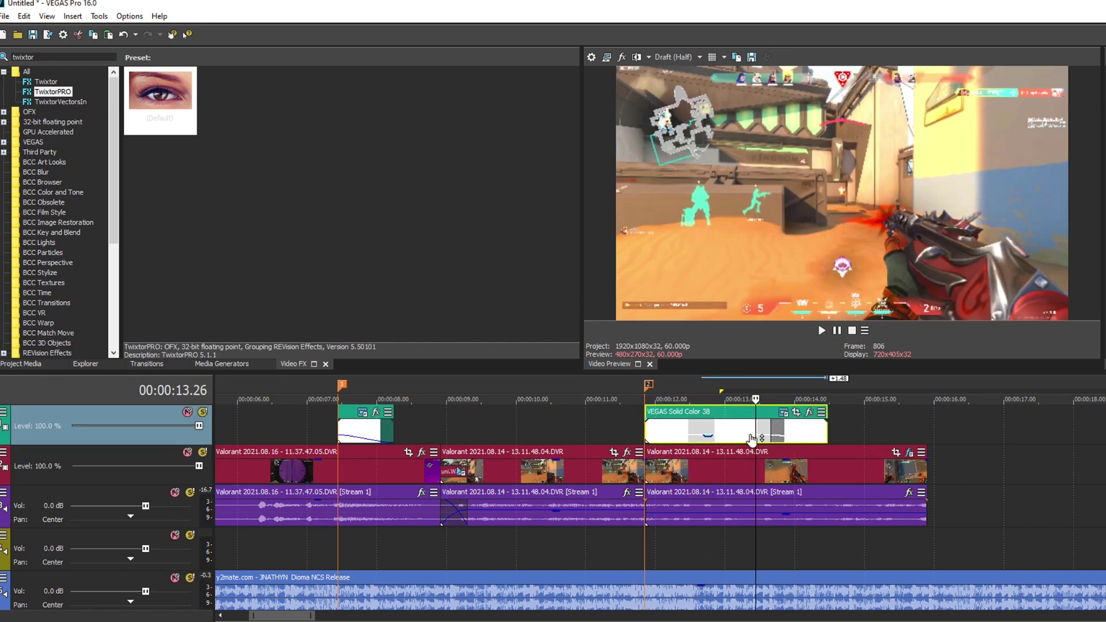
# - Play back across marker 2 to check the lengthened solid color flash over the slow motion
pyautogui.click(619, 384)
pyautogui.press('space')
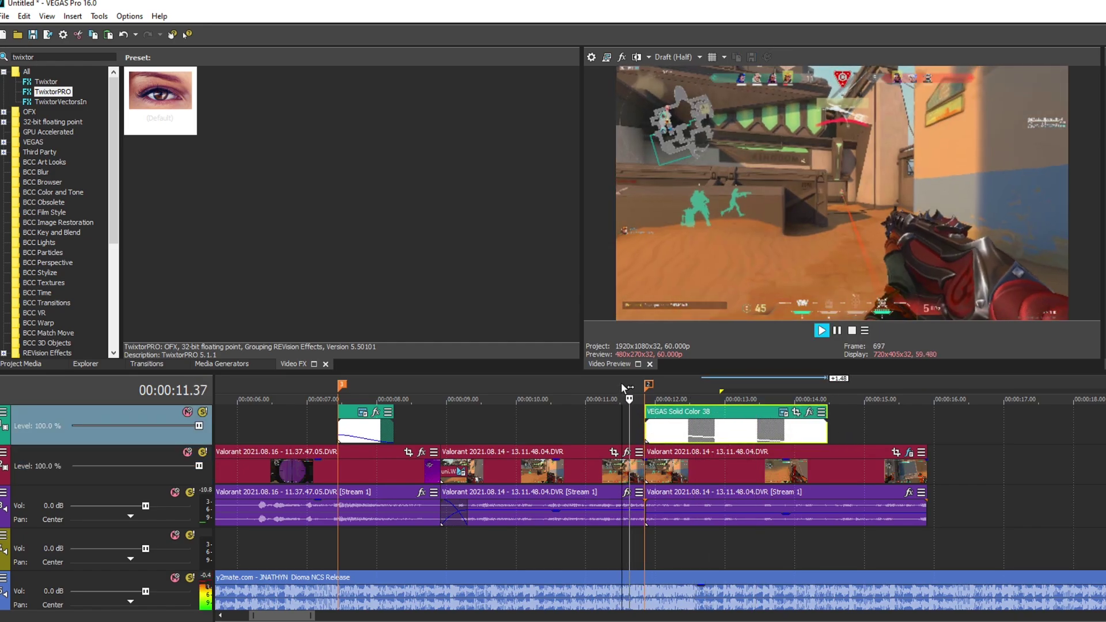
pyautogui.press('Return')
pyautogui.press('Return')
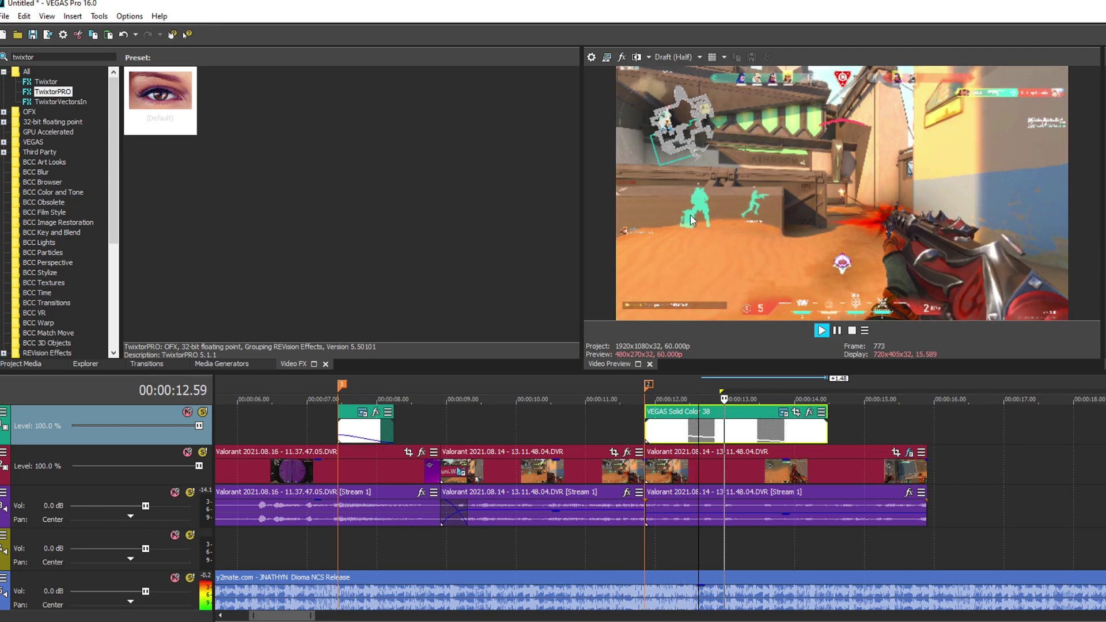
pyautogui.press('Return')
# - Try the solid color flash earlier, starting before marker 2, play it back, and return it to marker 2
pyautogui.moveTo(712, 428); pyautogui.dragTo(555, 433)
pyautogui.click(454, 385)
pyautogui.press('space')
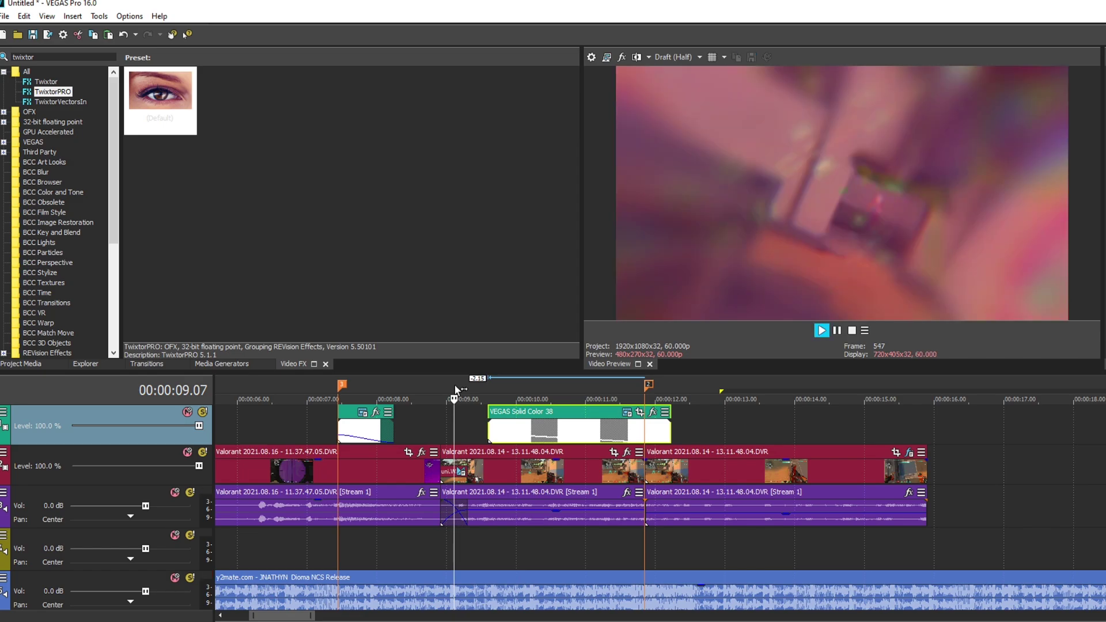
pyautogui.press('Return')
pyautogui.press('Return')
pyautogui.press('Return')
pyautogui.moveTo(600, 431); pyautogui.dragTo(766, 433)
# - Examine the music around the end of the slowed clip to locate the next beats
pyautogui.scroll(-3, 743, 455)
pyautogui.press('space')
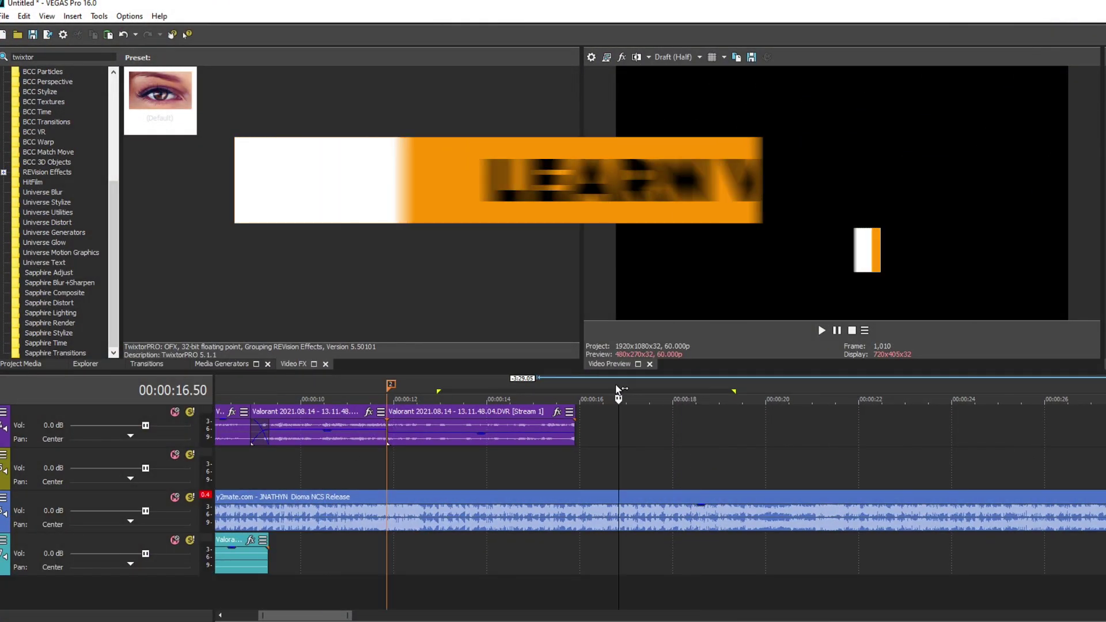
pyautogui.moveTo(619, 391); pyautogui.dragTo(576, 383)
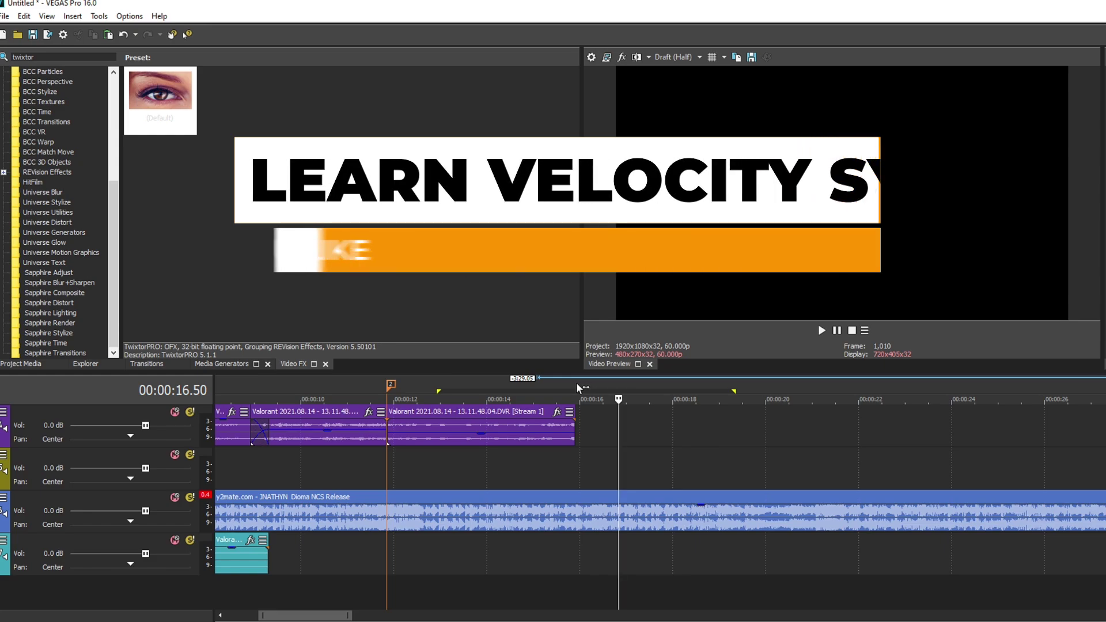
pyautogui.scroll(5, 608, 496)
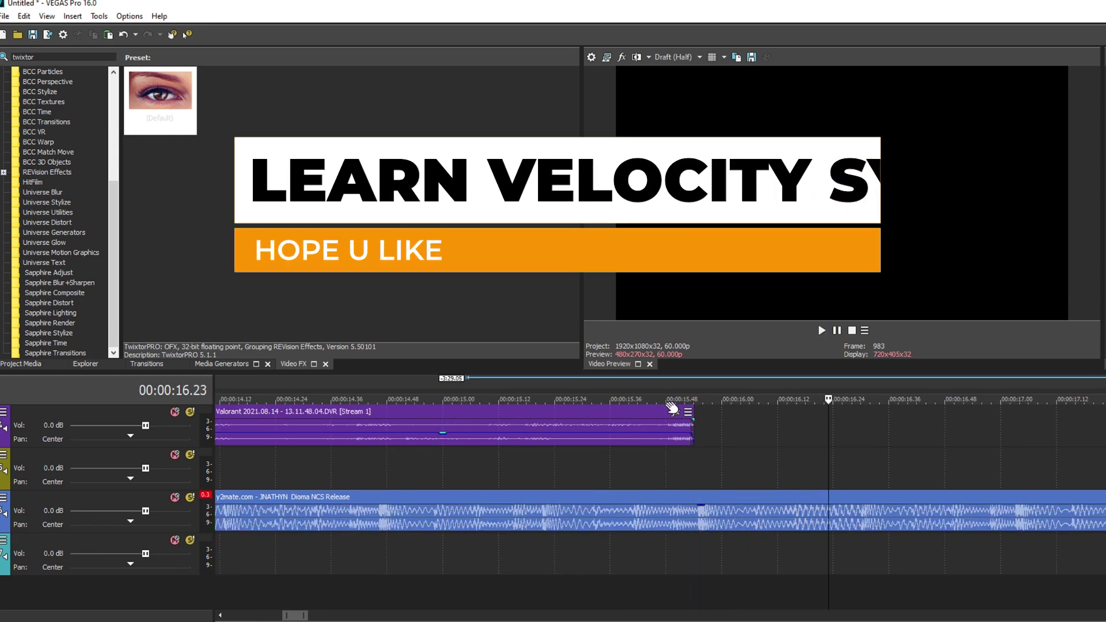
pyautogui.press('space')
pyautogui.scroll(-4, 661, 501)
pyautogui.scroll(5, 921, 510)
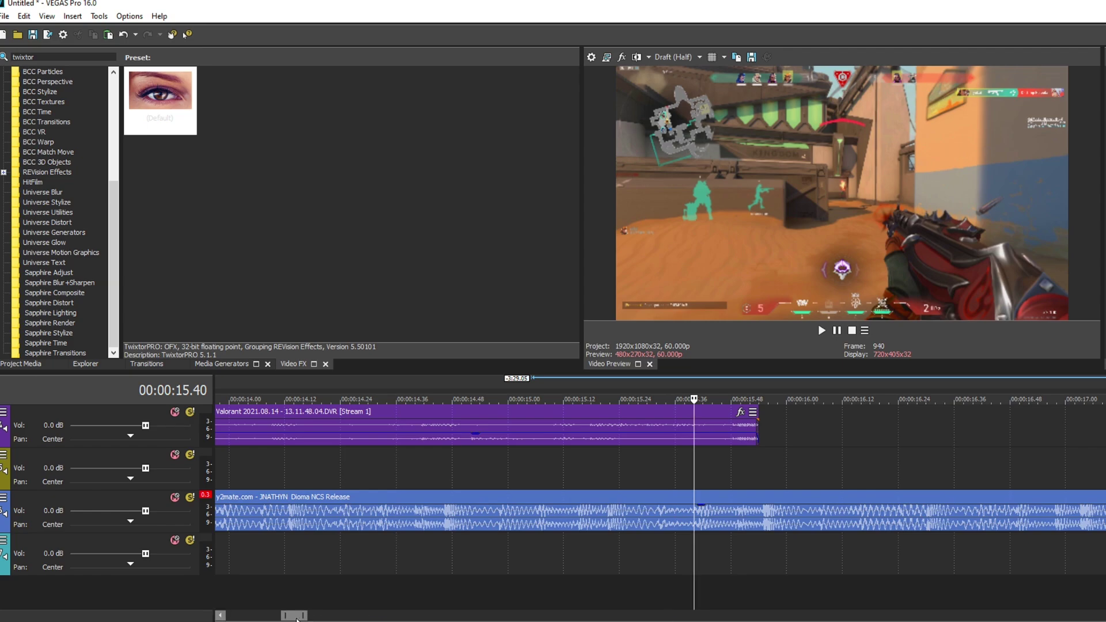
pyautogui.moveTo(295, 619); pyautogui.dragTo(297, 620)
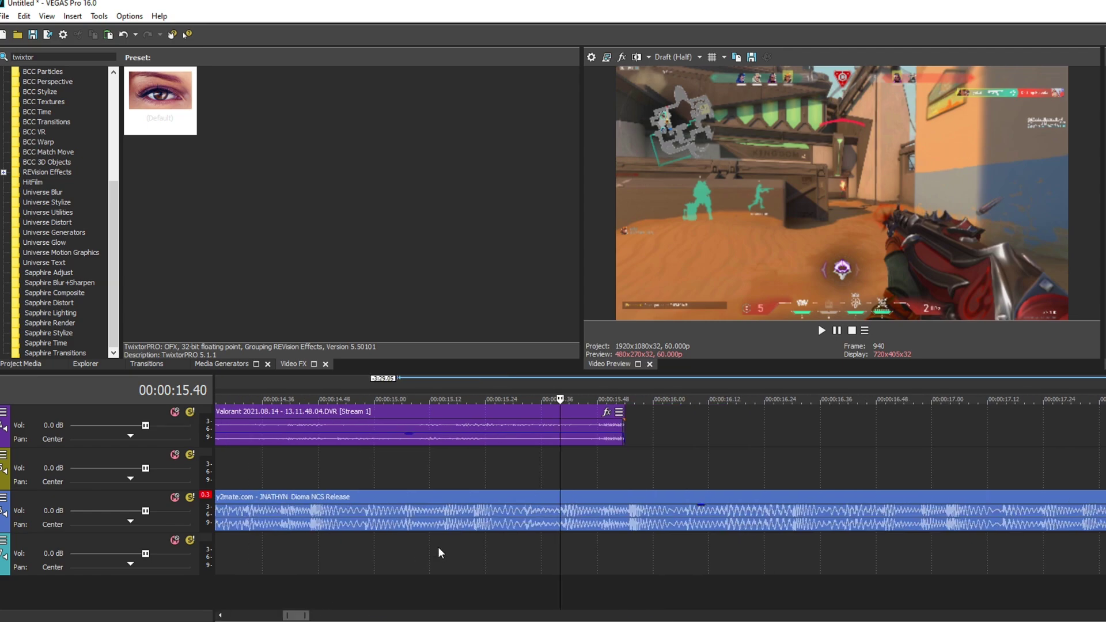
# - Play the music from 00:00:15.29 and add eight markers on the beats following the slowed clip
pyautogui.click(508, 377)
pyautogui.press('space')
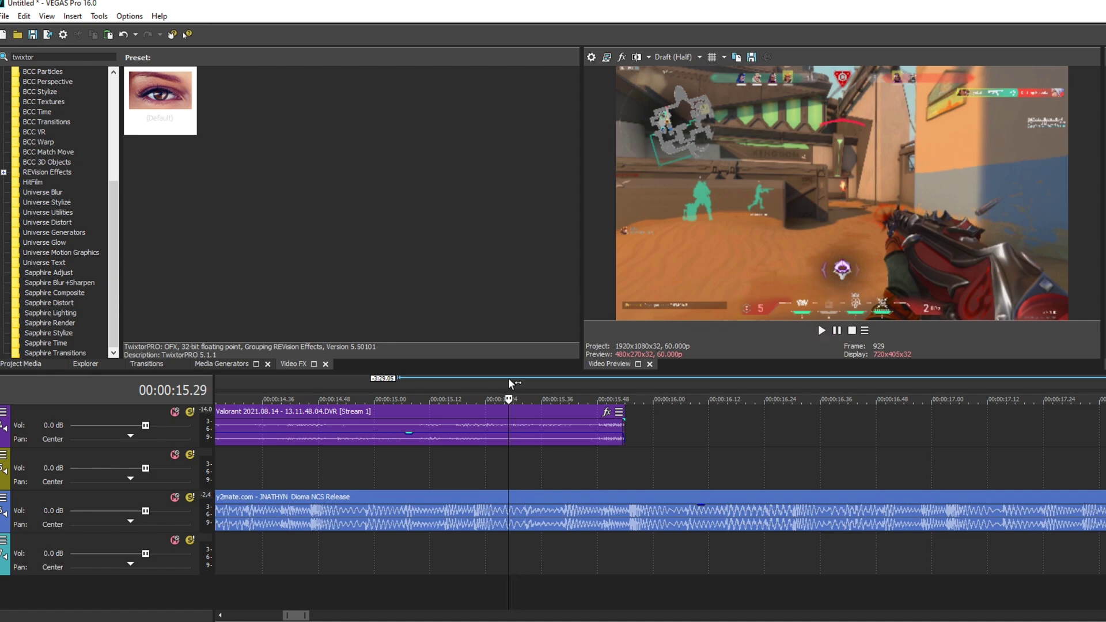
pyautogui.press('space')
pyautogui.press('space')
pyautogui.press('m')
pyautogui.press('m')
pyautogui.press('m')
pyautogui.press('m')
pyautogui.press('m')
pyautogui.press('m')
pyautogui.press('m')
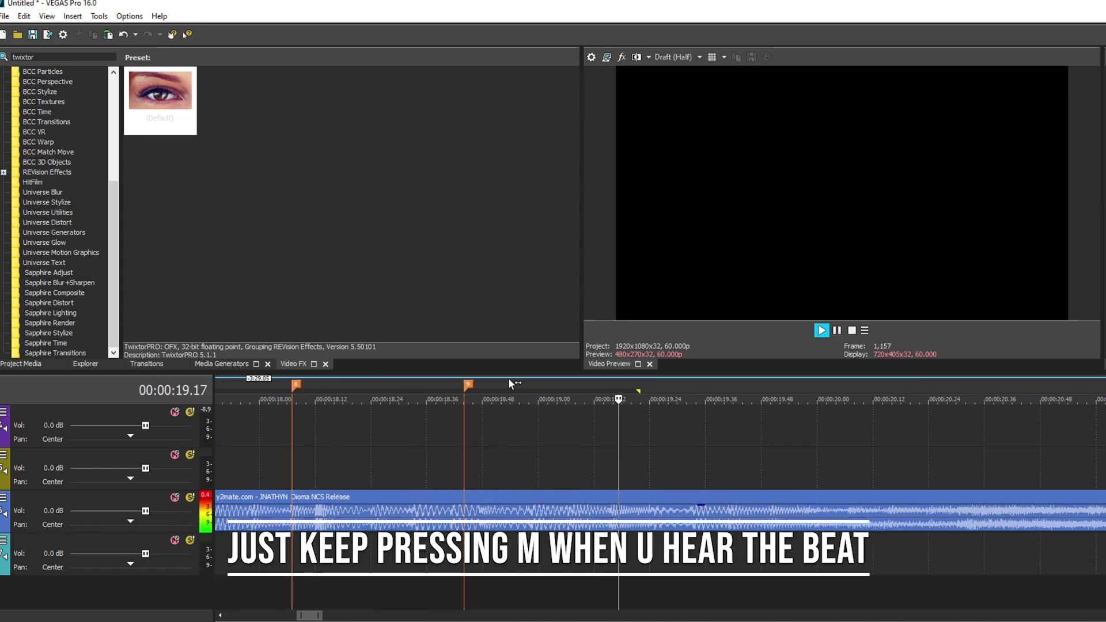
pyautogui.press('m')
pyautogui.press('space')
# - Move marker 4 to 00:00:15.56 and fine-tune the positions of markers 5 and 6 on the beats
pyautogui.scroll(-5, 508, 378)
pyautogui.scroll(1, 474, 470)
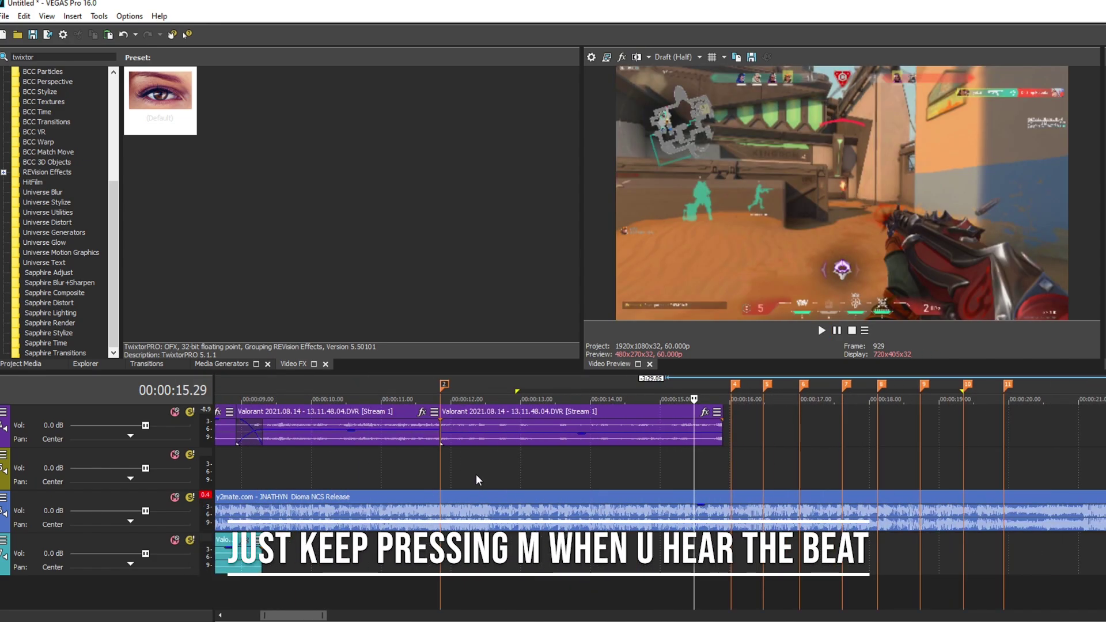
pyautogui.scroll(3, 762, 417)
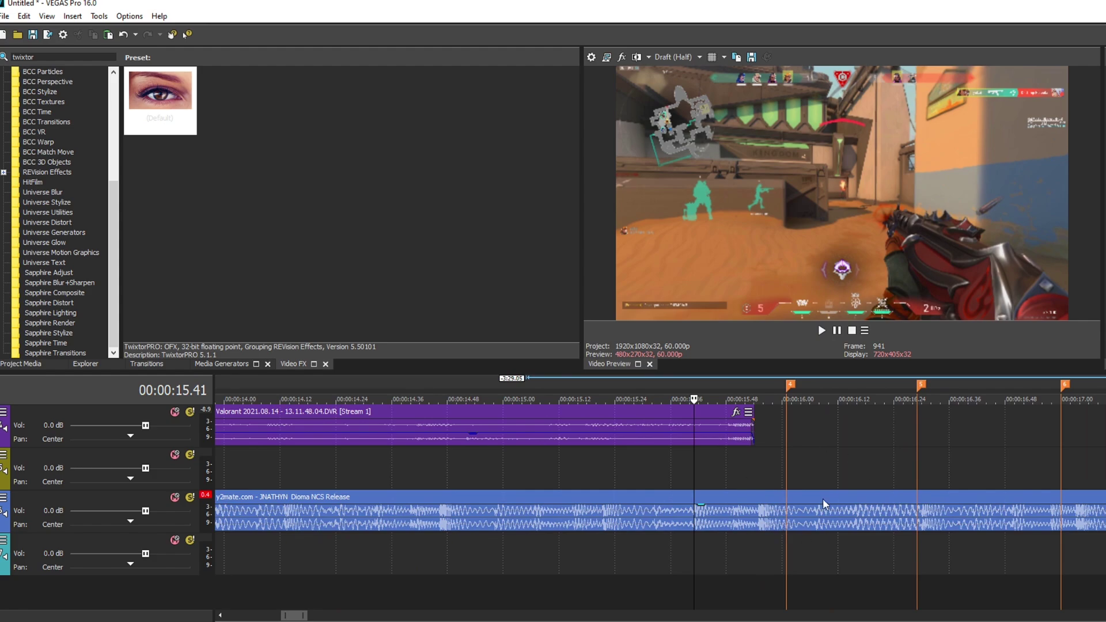
pyautogui.click(764, 381)
pyautogui.moveTo(786, 381); pyautogui.dragTo(763, 380)
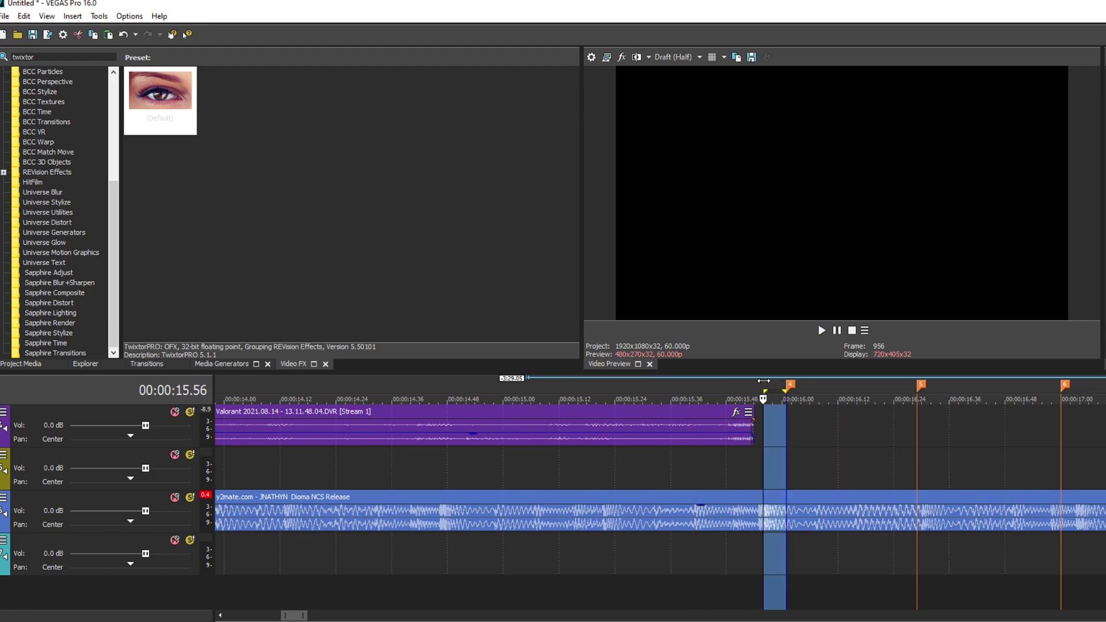
pyautogui.moveTo(919, 389); pyautogui.dragTo(926, 387)
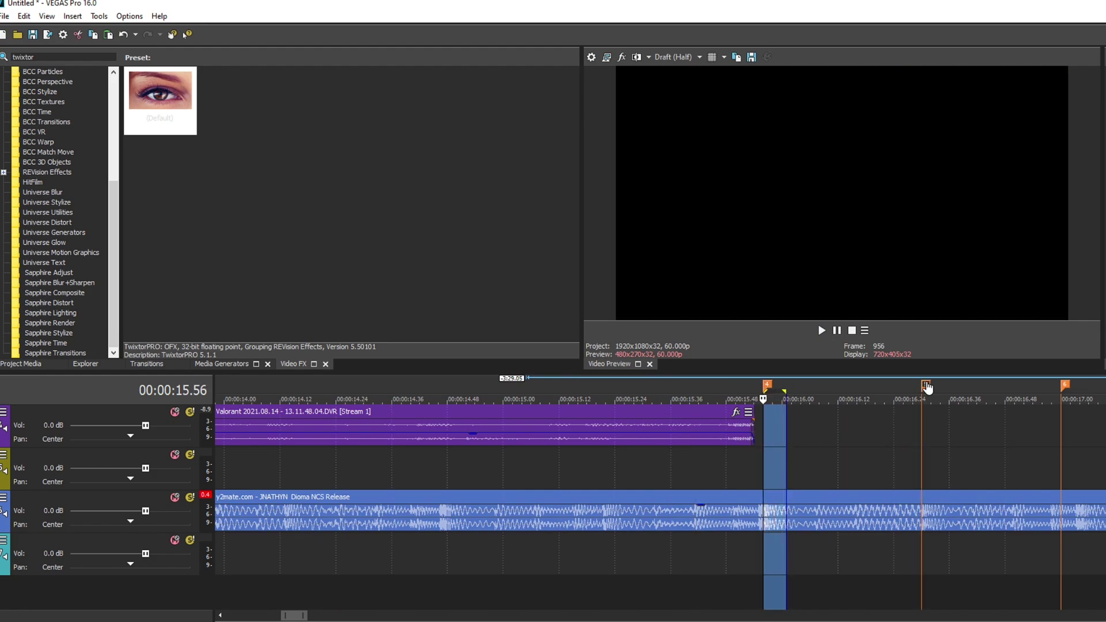
pyautogui.click(1067, 391)
pyautogui.moveTo(1066, 387); pyautogui.dragTo(1056, 387)
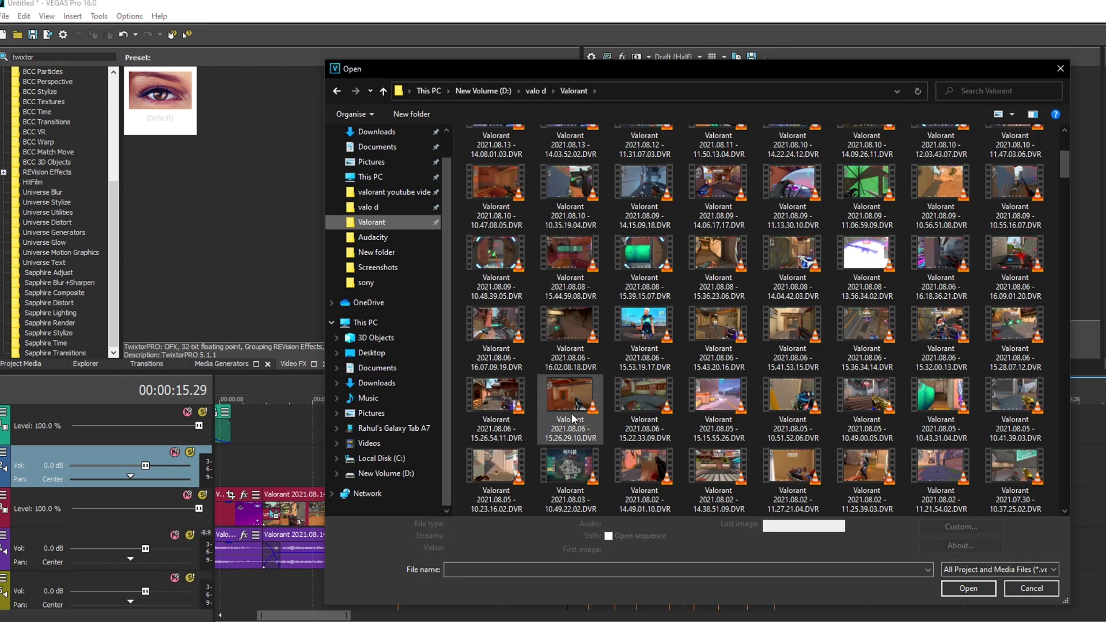
# - Import the gameplay clip Valorant 2021.07.12 - 15.11.02.07.DVR and preview it to find the section to use
pyautogui.scroll(-5, 573, 418)
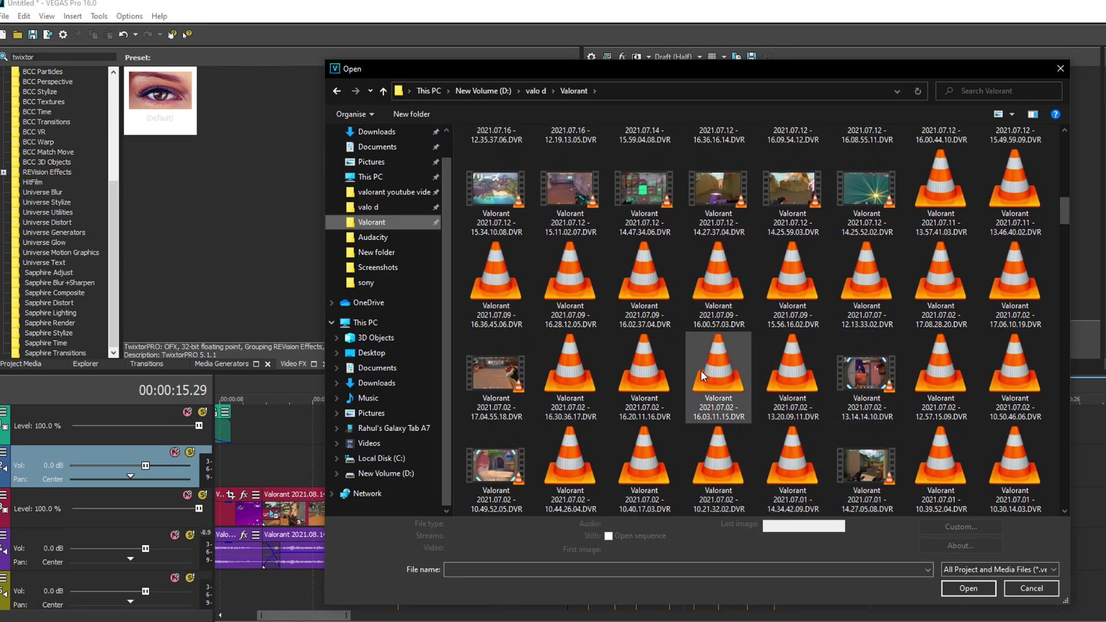
pyautogui.doubleClick(574, 214)
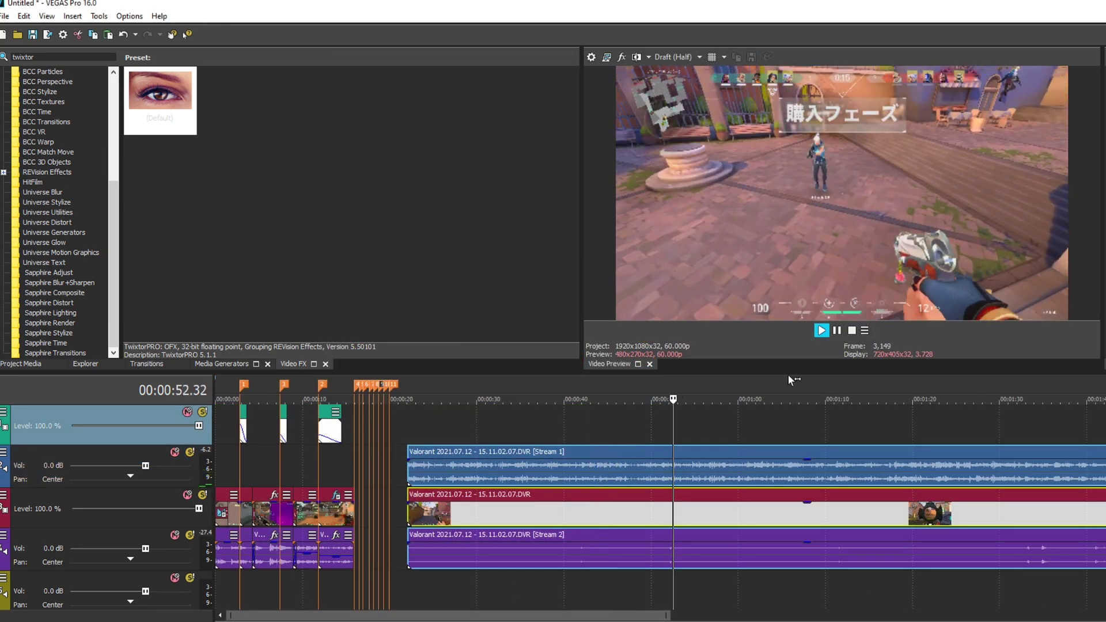
pyautogui.click(788, 387)
pyautogui.scroll(-3, 583, 418)
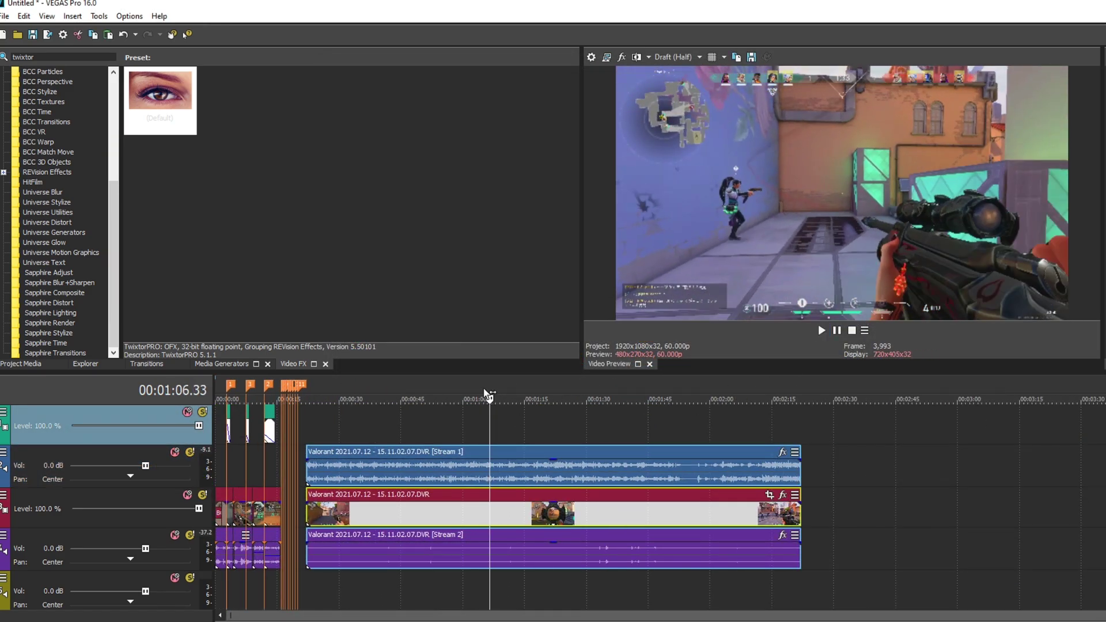
# - Split the imported gameplay clip just before the chosen action and delete the part preceding the cut
pyautogui.press('space')
pyautogui.press('s')
pyautogui.click(465, 513)
pyautogui.press('Delete')
# - Move the trimmed clip to marker 4 so that it overlaps the end of the slowed clip by 14 frames
pyautogui.moveTo(534, 516); pyautogui.dragTo(351, 526)
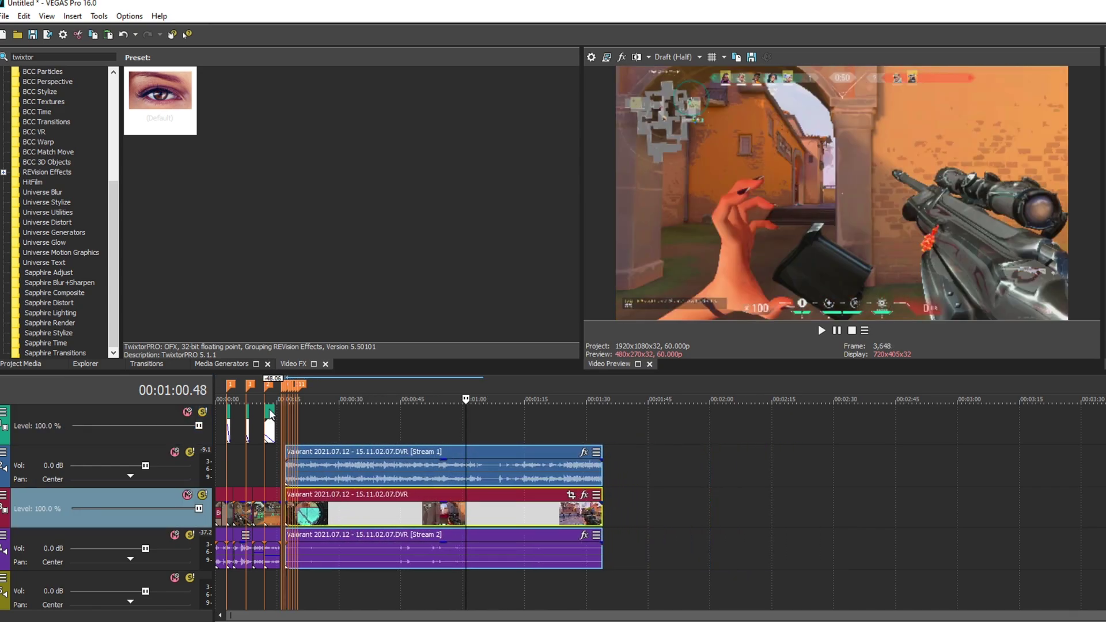
pyautogui.scroll(10, 277, 387)
pyautogui.moveTo(842, 517); pyautogui.dragTo(669, 515)
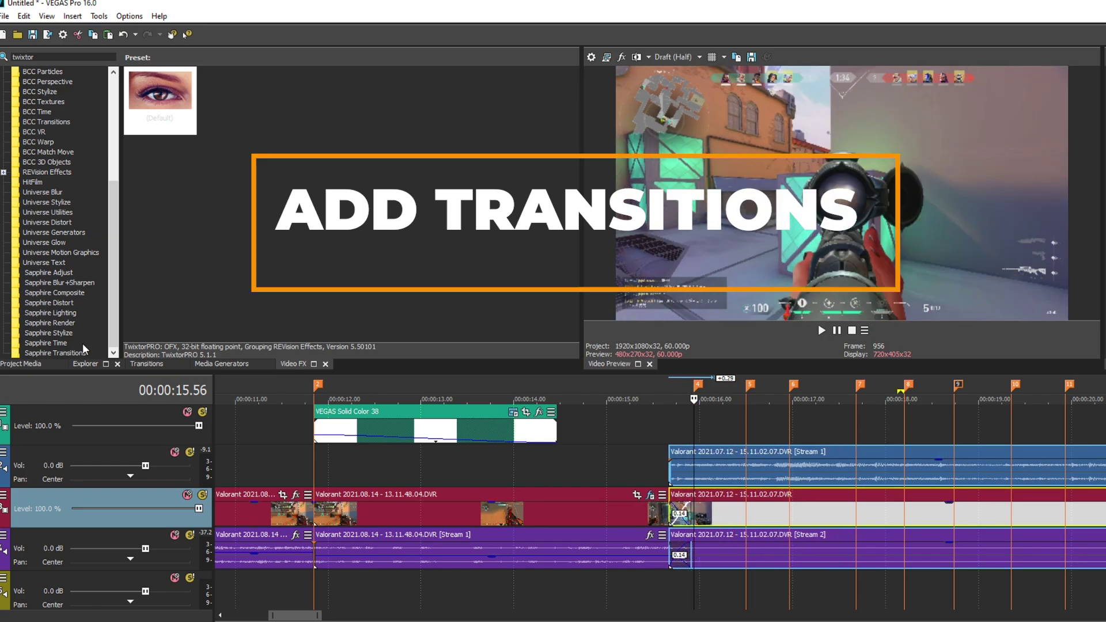
# - Apply the uni.Warp transition to the overlap between the two gameplay clips and load its upward slide preset
pyautogui.click(155, 364)
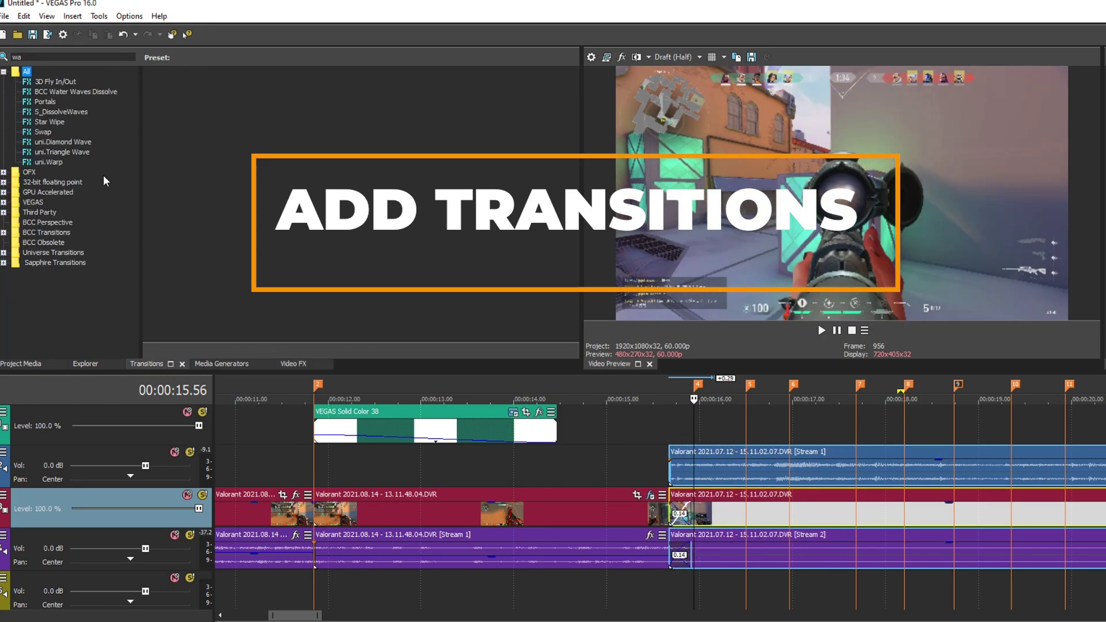
pyautogui.moveTo(47, 161); pyautogui.dragTo(650, 448)
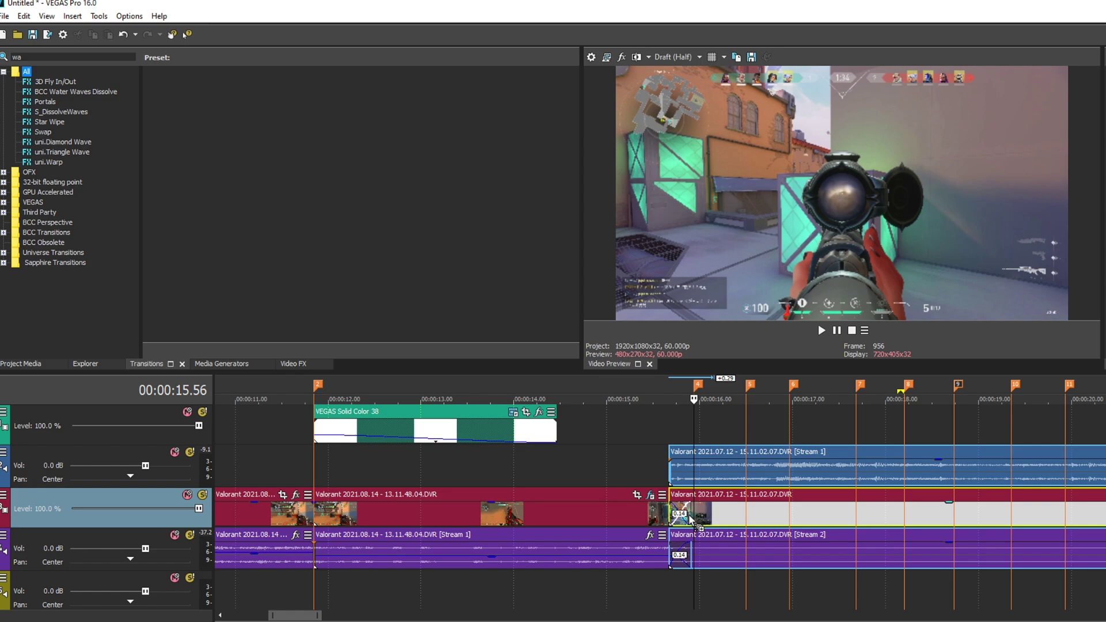
pyautogui.moveTo(692, 518); pyautogui.dragTo(692, 518)
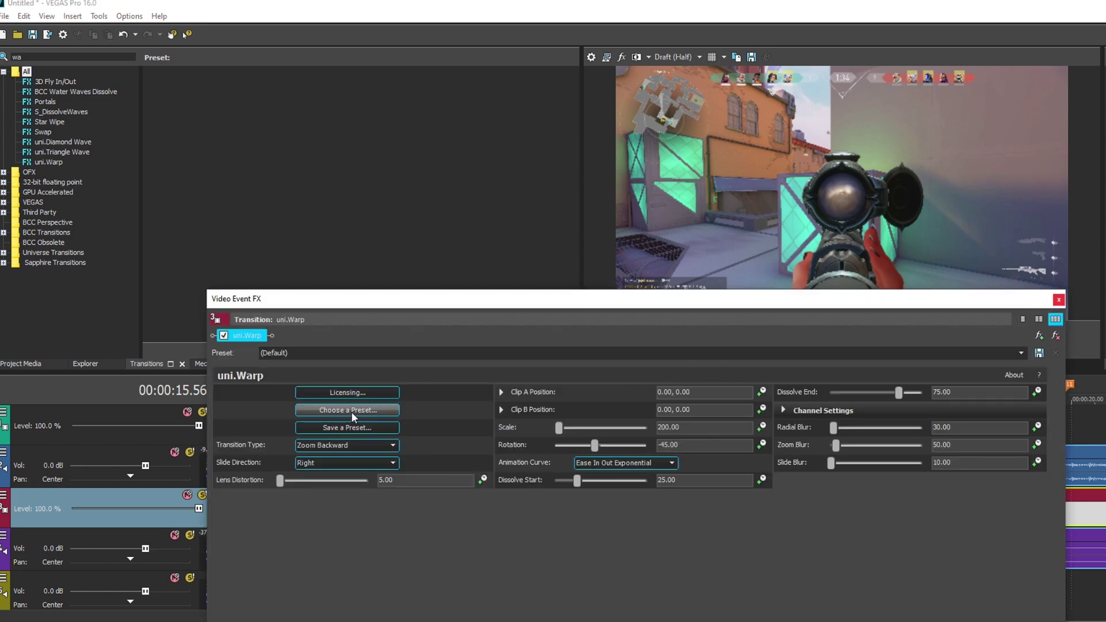
pyautogui.click(353, 413)
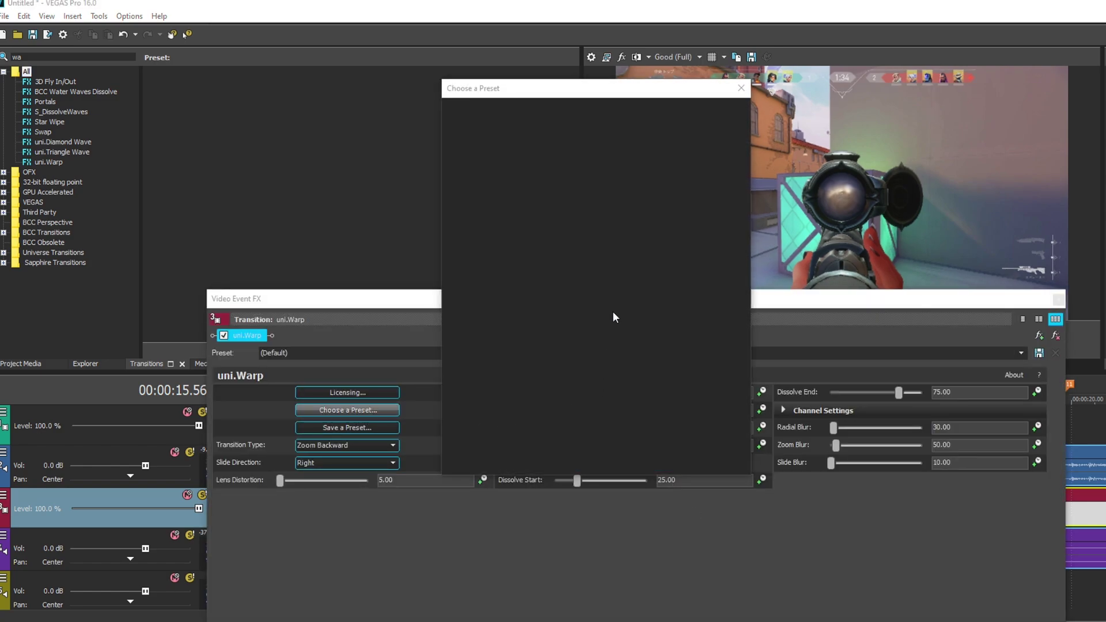
pyautogui.moveTo(506, 237)
pyautogui.click(490, 270)
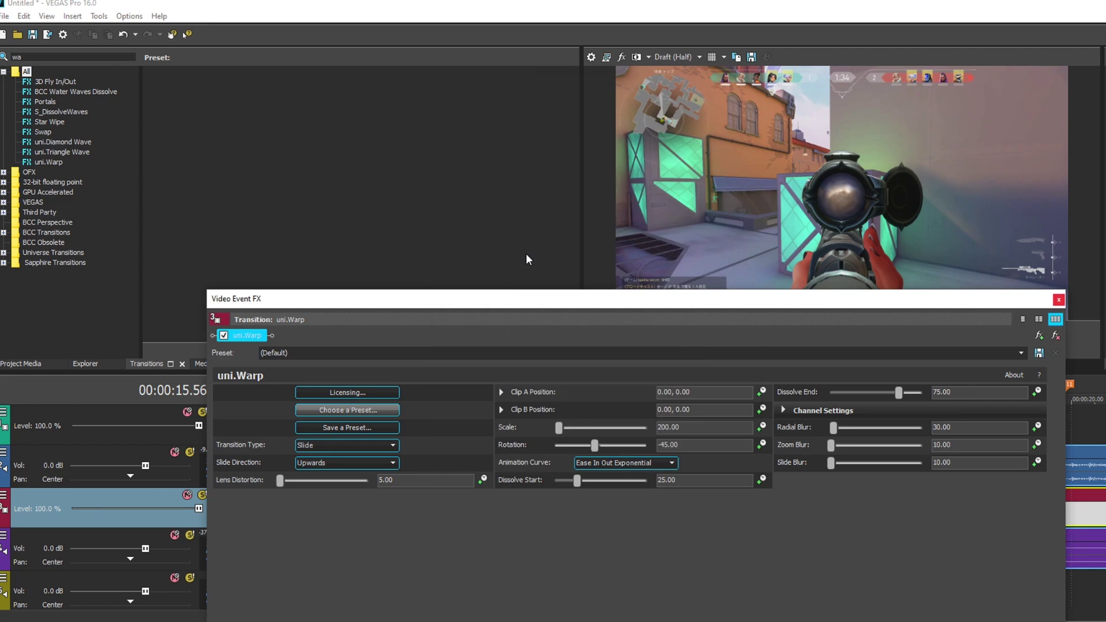
pyautogui.click(1058, 299)
# - Mark a loop region around the uni.Warp transition, build a RAM preview of it and play it back
pyautogui.click(649, 381)
pyautogui.scroll(3, 784, 451)
pyautogui.press('space')
pyautogui.press('space')
pyautogui.press('space')
pyautogui.press('space')
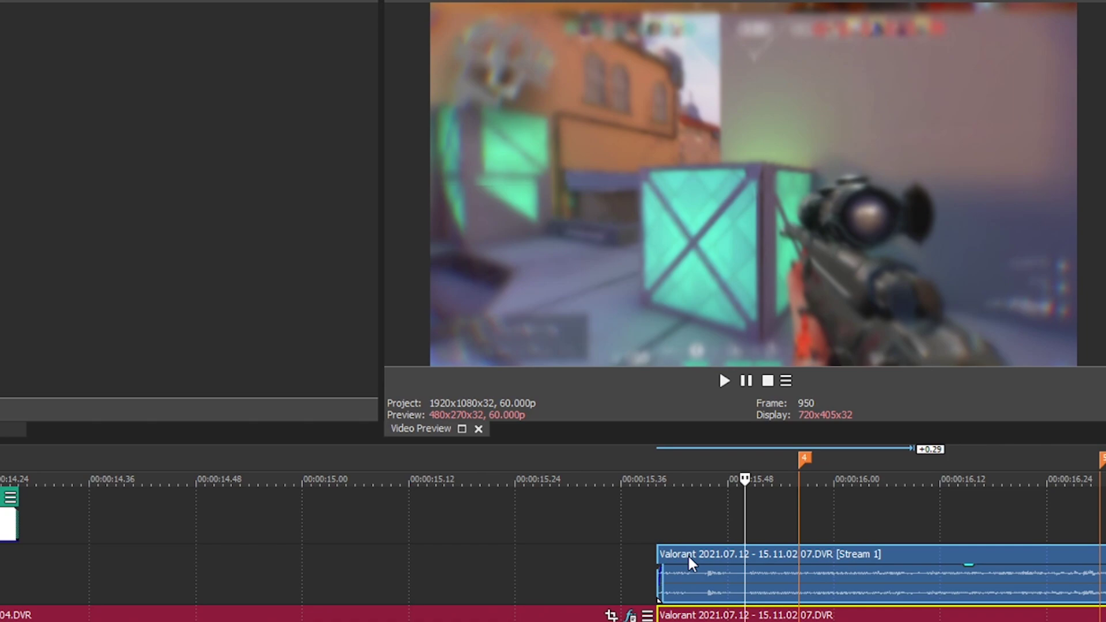
pyautogui.click(664, 456)
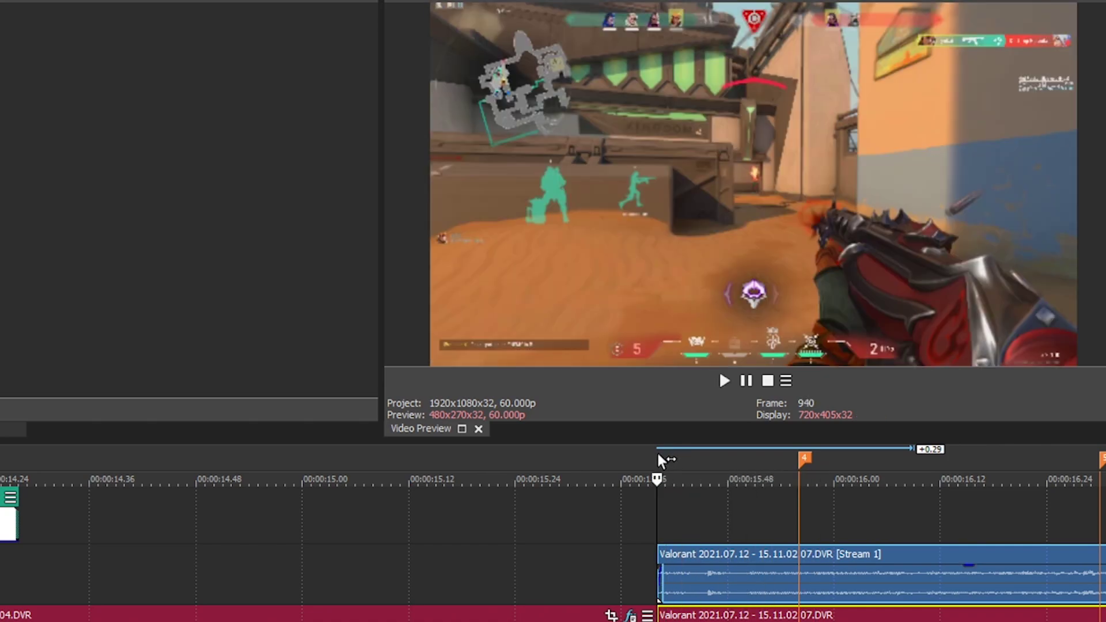
pyautogui.moveTo(823, 460); pyautogui.dragTo(613, 464)
pyautogui.hotkey('shift', 'b')
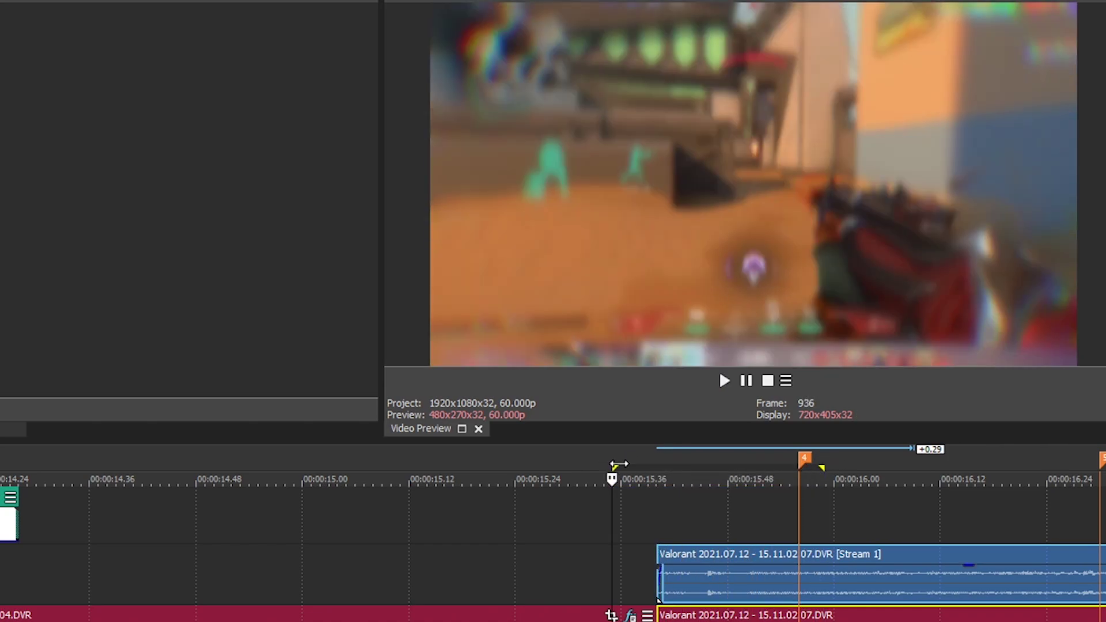
pyautogui.press('space')
pyautogui.press('space')
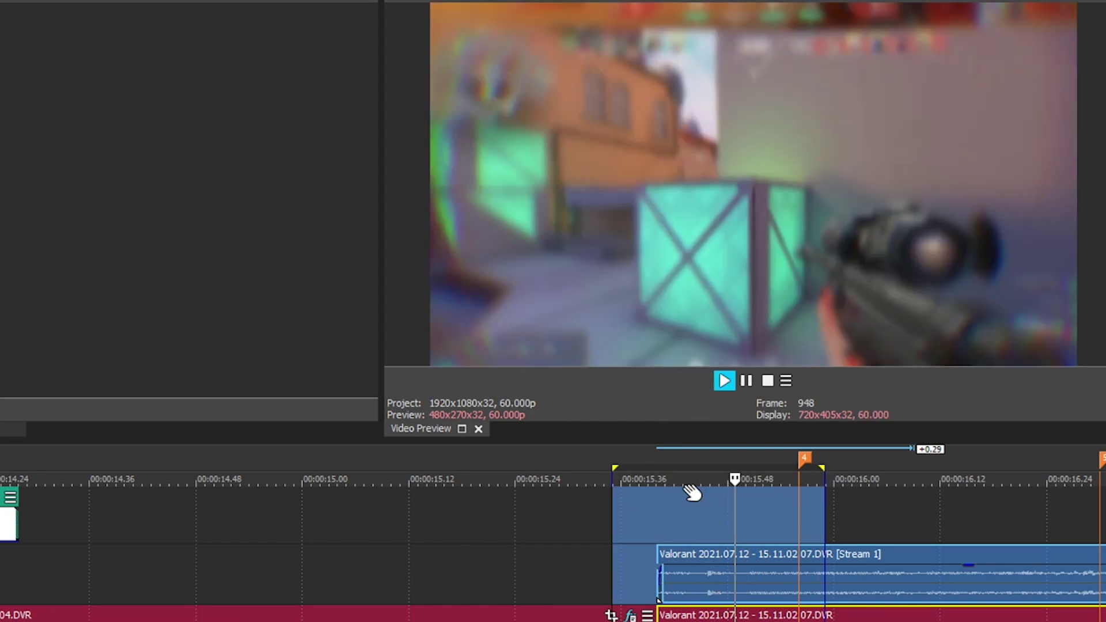
# - Extend the end of the first clip by 16 frames to lengthen the transition to 30 frames, and play the loop region
pyautogui.scroll(-3, 691, 493)
pyautogui.moveTo(617, 467); pyautogui.dragTo(664, 465)
pyautogui.moveTo(536, 469); pyautogui.dragTo(528, 468)
pyautogui.press('space')
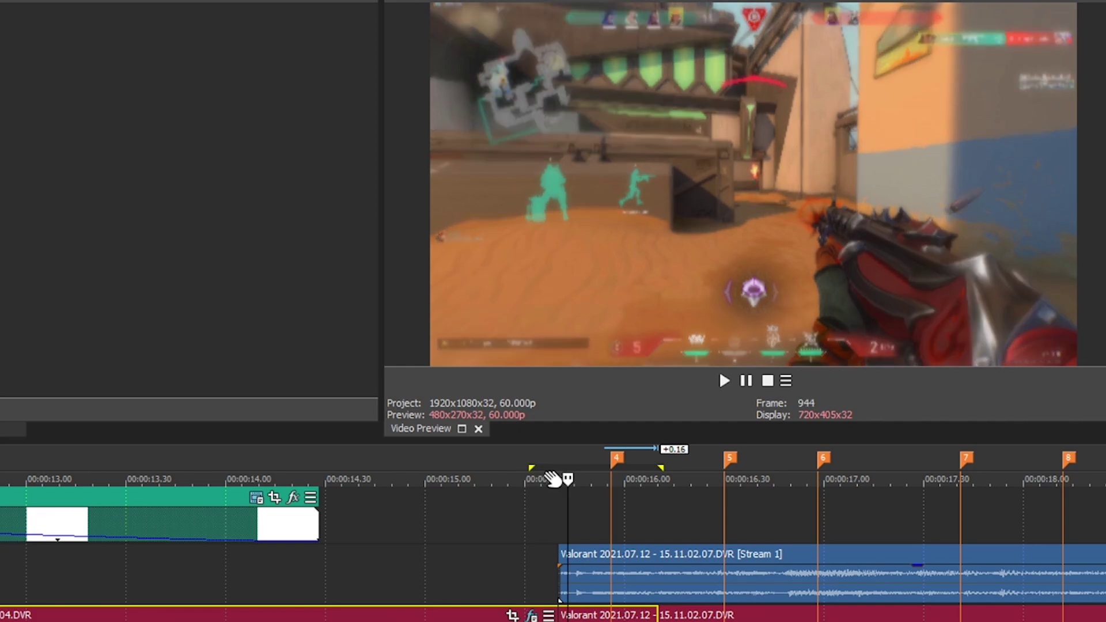
pyautogui.press('space')
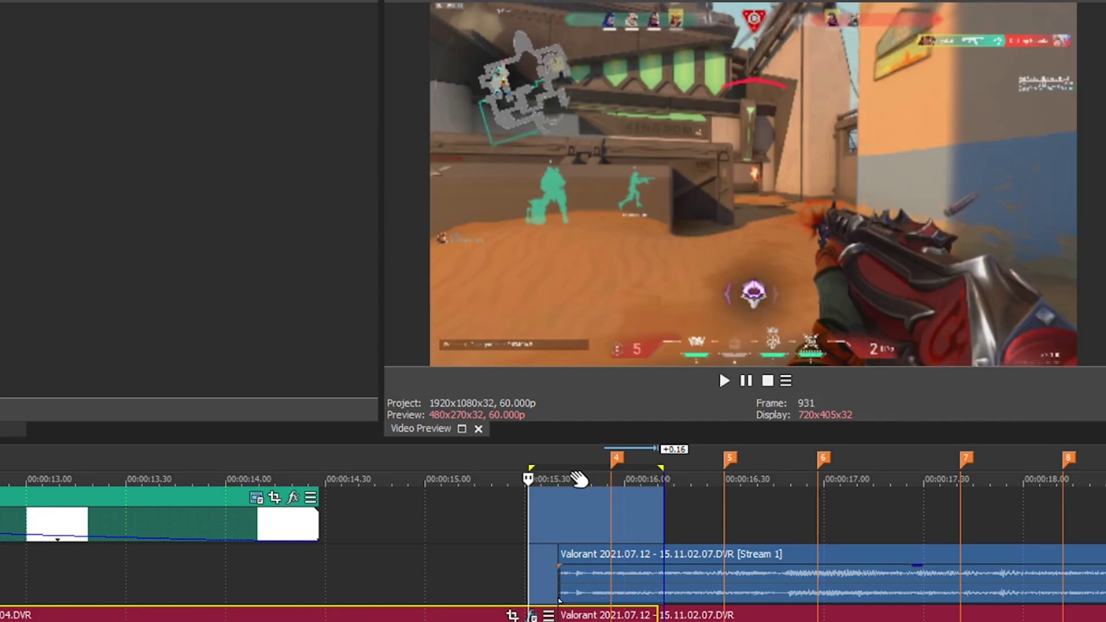
pyautogui.press('space')
# - Play back the edit from ahead of the lengthened transition into the second clip to check its timing
pyautogui.click(469, 461)
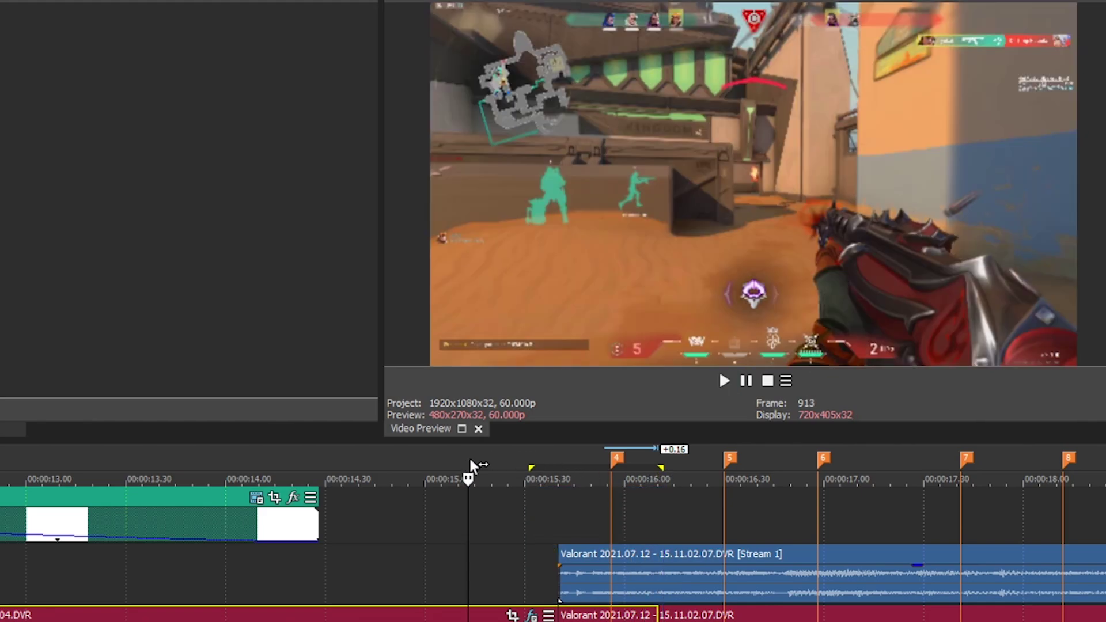
pyautogui.press('space')
pyautogui.scroll(-2, 505, 463)
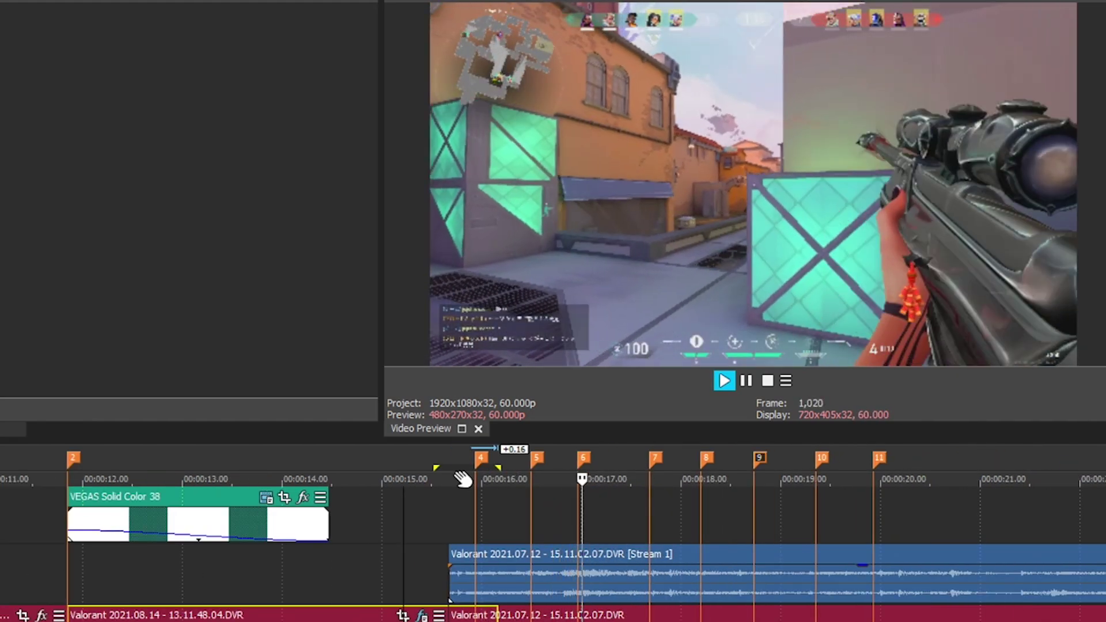
pyautogui.press('Return')
pyautogui.press('Return')
pyautogui.press('Return')
pyautogui.scroll(3, 450, 561)
pyautogui.click(239, 464)
pyautogui.click(129, 451)
pyautogui.press('space')
pyautogui.press('Return')
pyautogui.press('space')
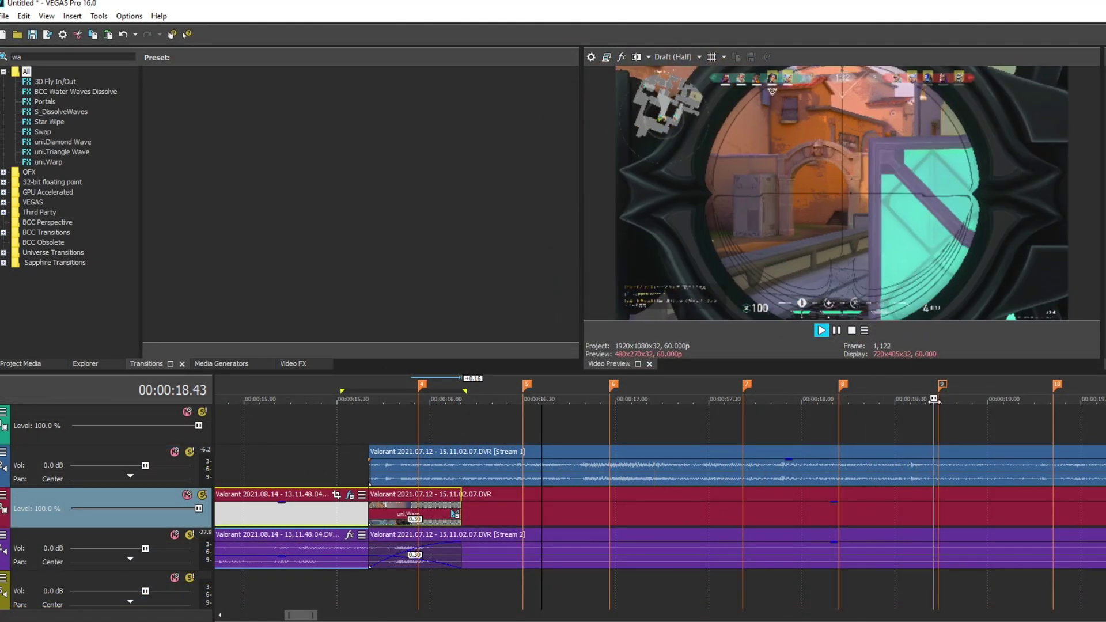
pyautogui.press('Return')
# - Check the second clip along the beat markers and split it shortly after marker 11
pyautogui.click(518, 390)
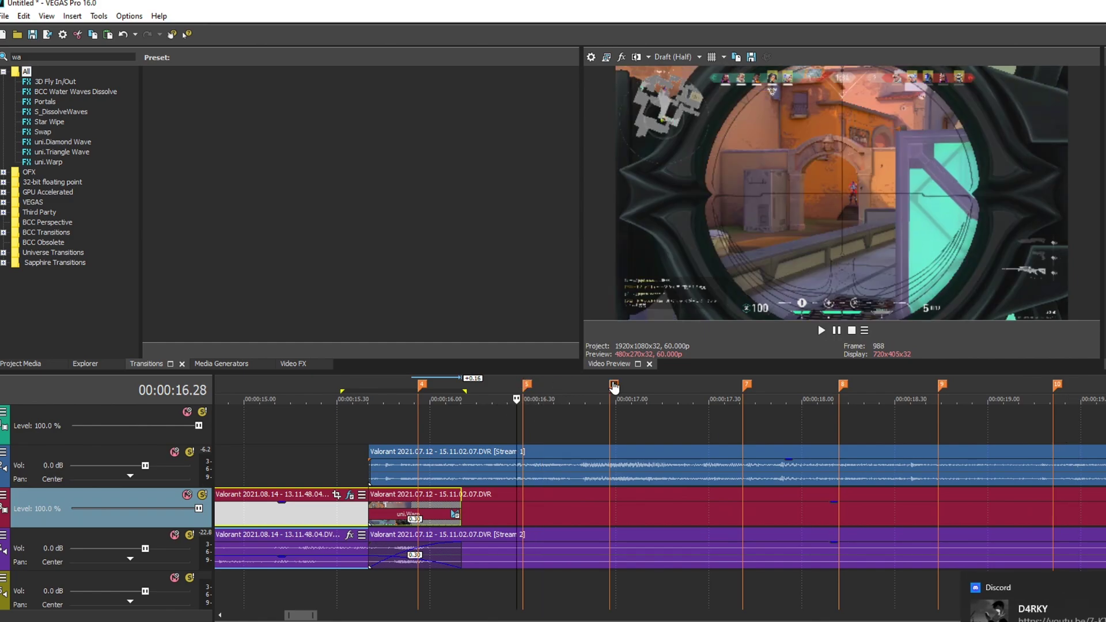
pyautogui.click(610, 387)
pyautogui.click(734, 381)
pyautogui.click(851, 381)
pyautogui.click(967, 381)
pyautogui.scroll(-1, 727, 458)
pyautogui.scroll(-1, 726, 453)
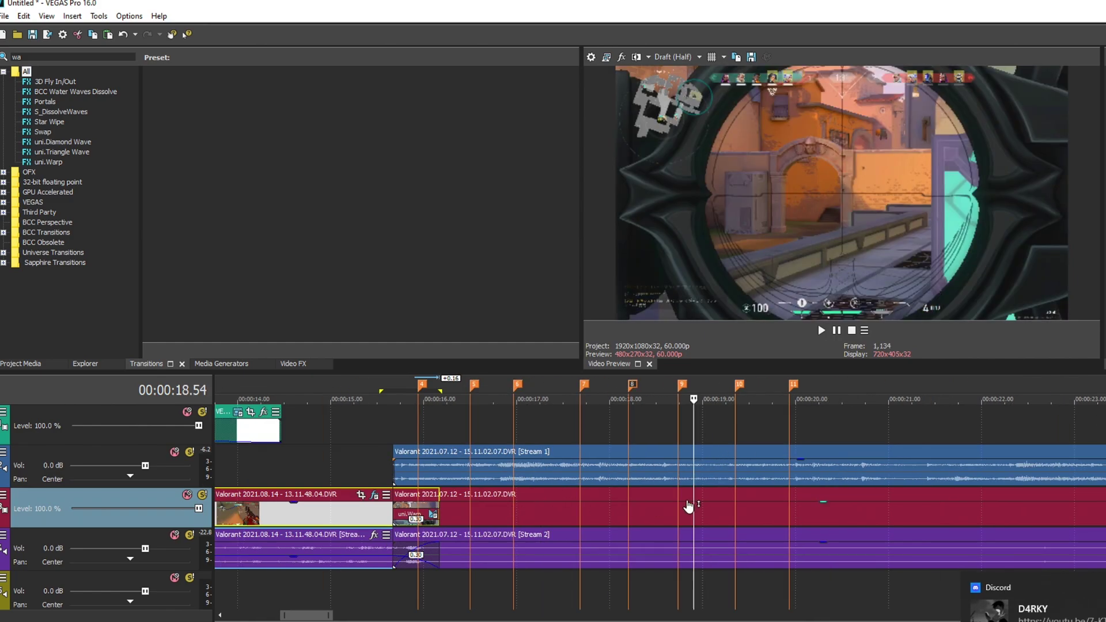
pyautogui.click(831, 506)
pyautogui.press('s')
pyautogui.click(506, 510)
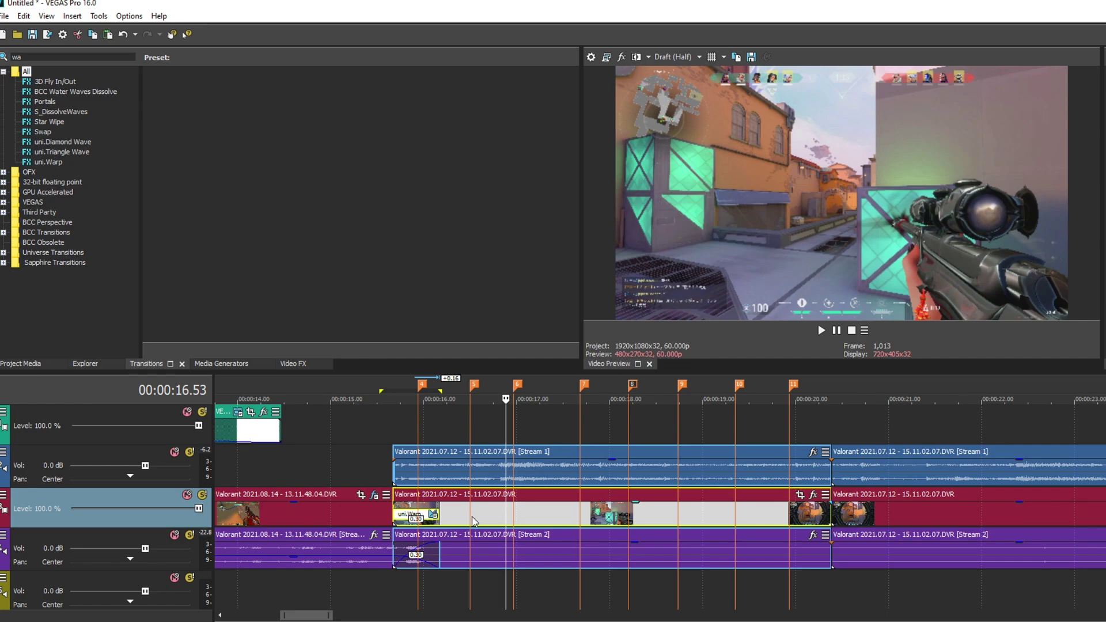
# - Insert a velocity envelope on the second gameplay clip's segment that starts at the transition
pyautogui.scroll(2, 506, 515)
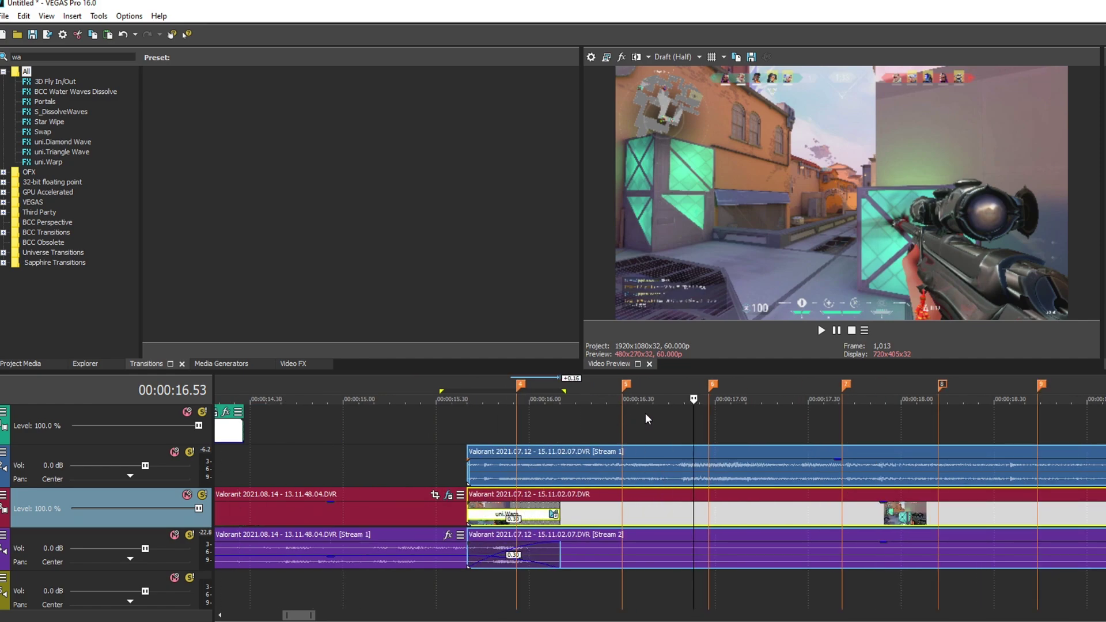
pyautogui.scroll(-2, 634, 506)
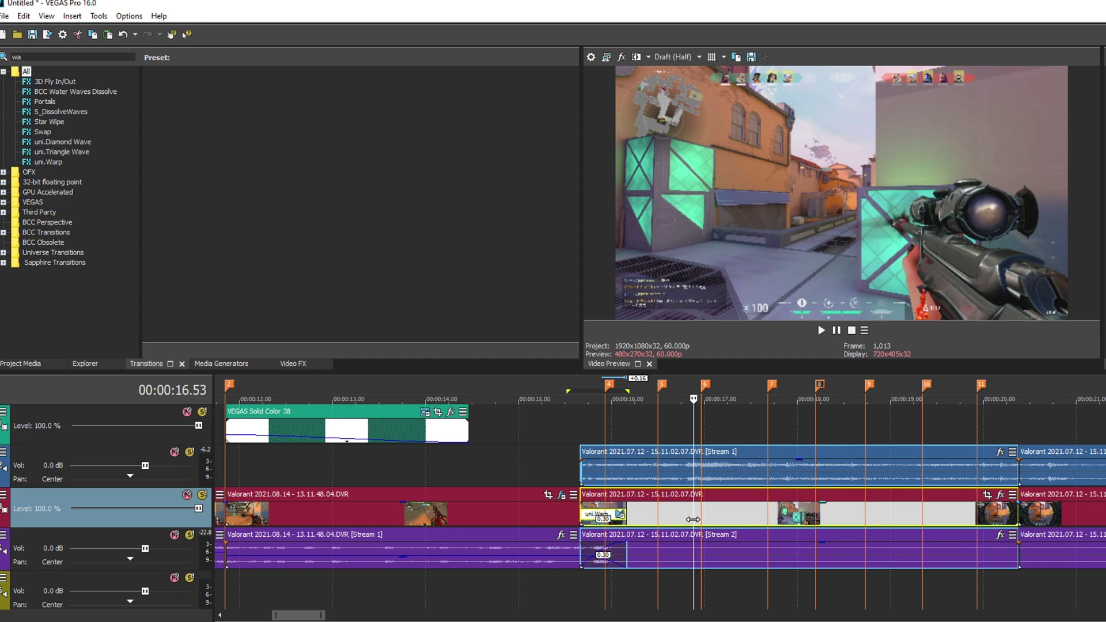
pyautogui.scroll(1, 726, 524)
pyautogui.scroll(-1, 739, 525)
pyautogui.scroll(1, 865, 493)
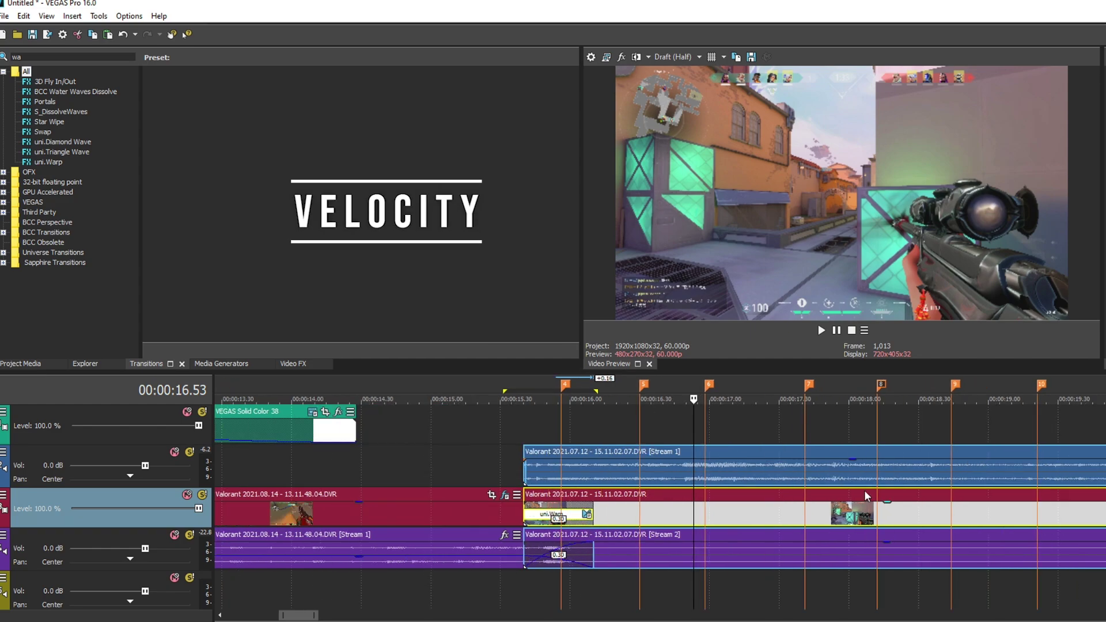
pyautogui.rightClick(666, 516)
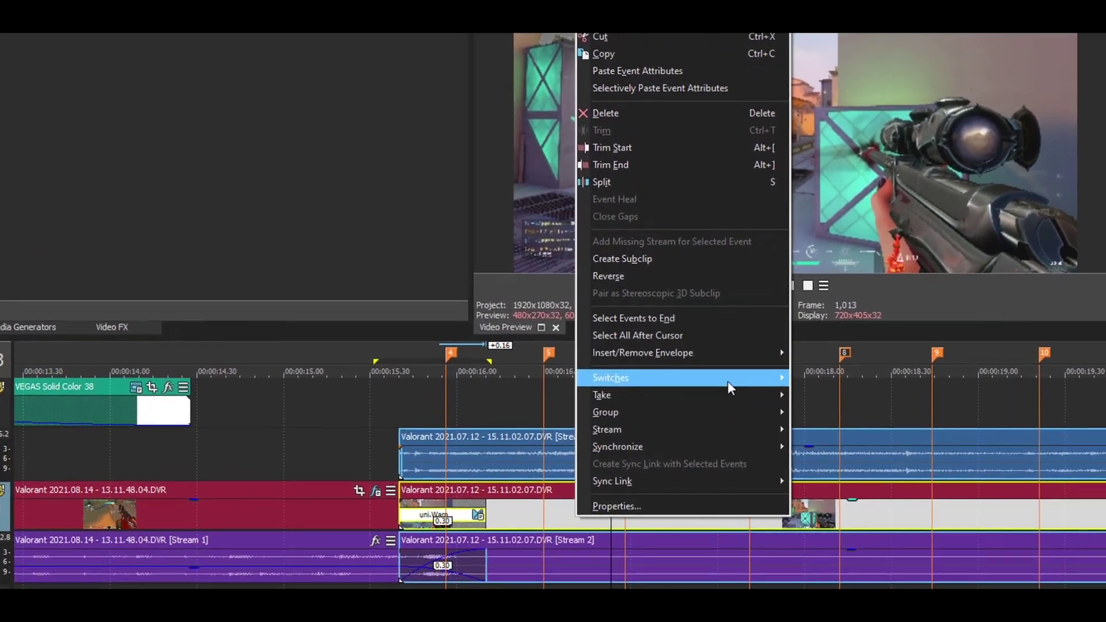
pyautogui.moveTo(781, 404)
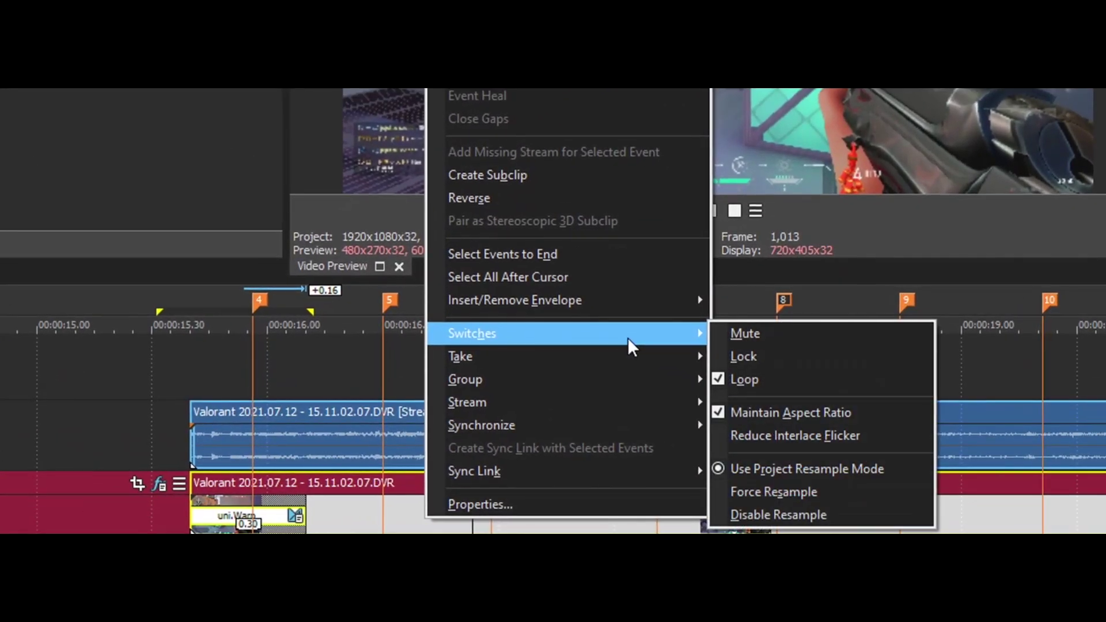
pyautogui.moveTo(594, 310)
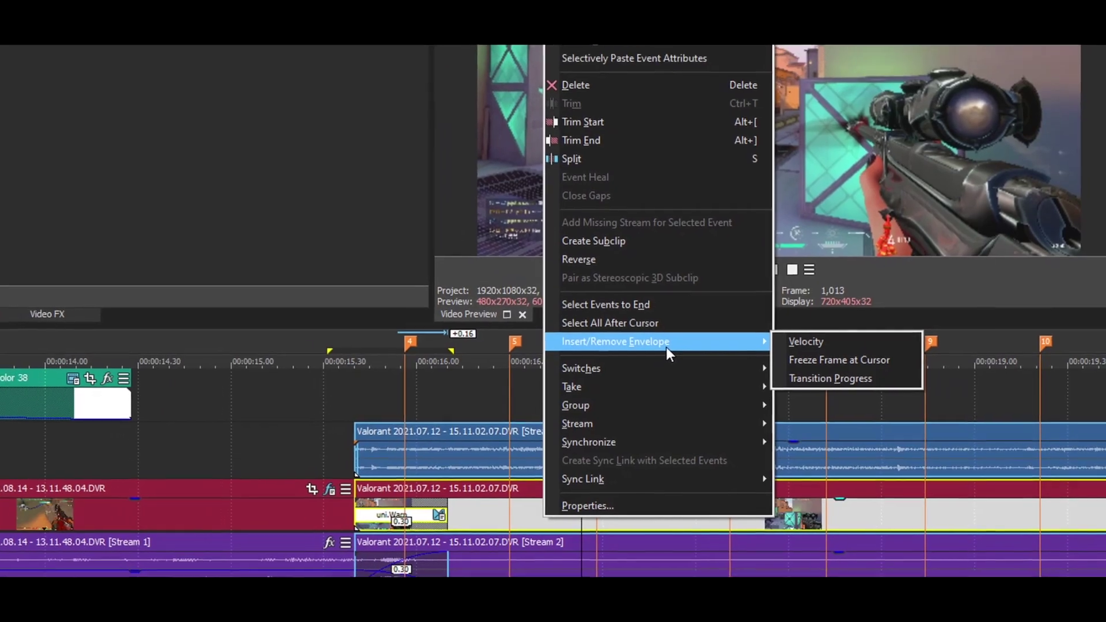
pyautogui.click(806, 341)
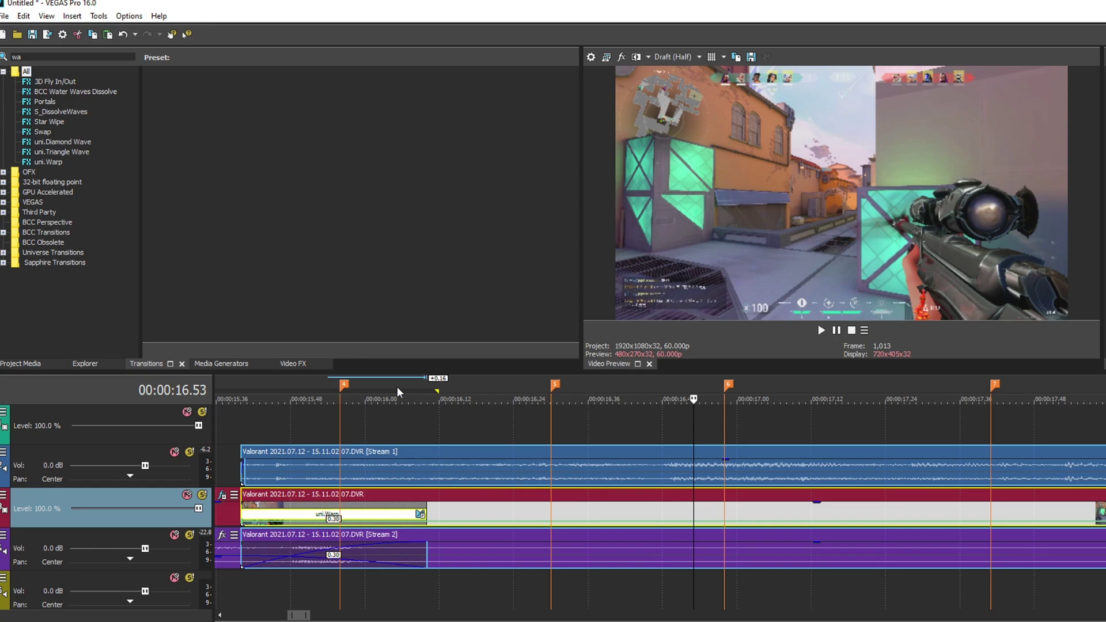
# - Split the second gameplay clip right after the transition at 00:00:16.12
pyautogui.click(436, 510)
pyautogui.press('s')
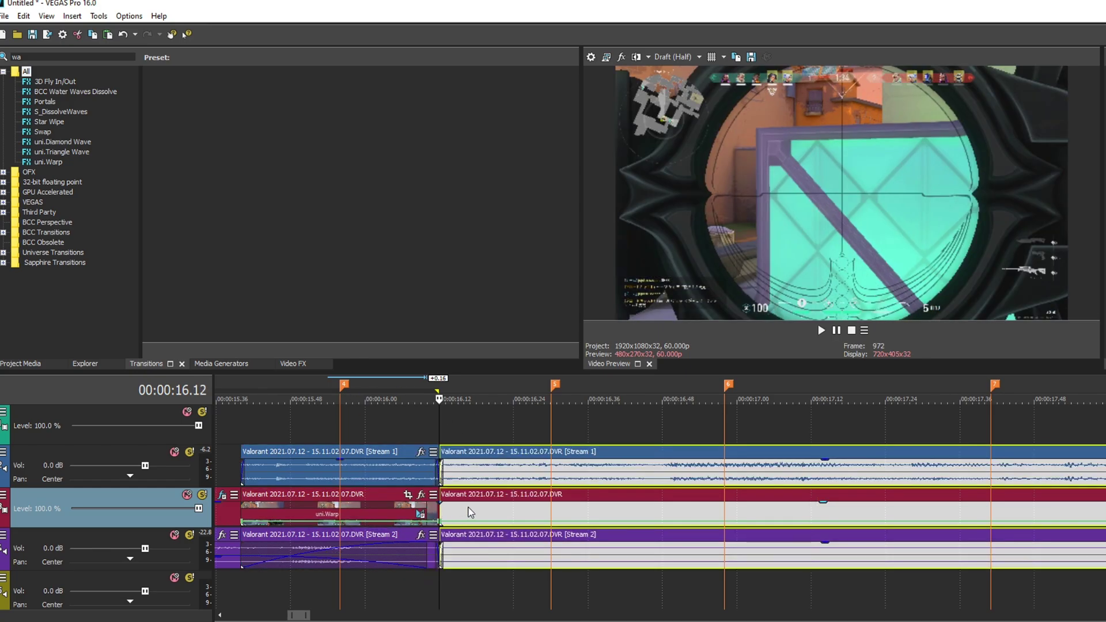
pyautogui.scroll(-2, 505, 451)
# - Add a velocity envelope point at marker 5 (00:00:16.30) on the segment following the transition
pyautogui.scroll(5, 520, 457)
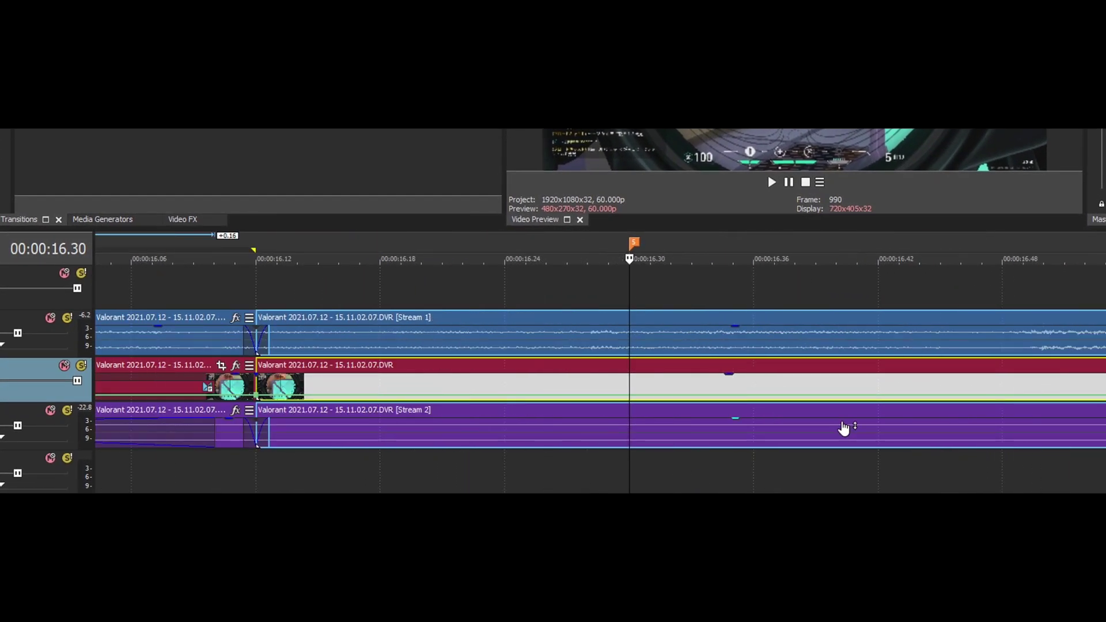
pyautogui.scroll(-2, 824, 493)
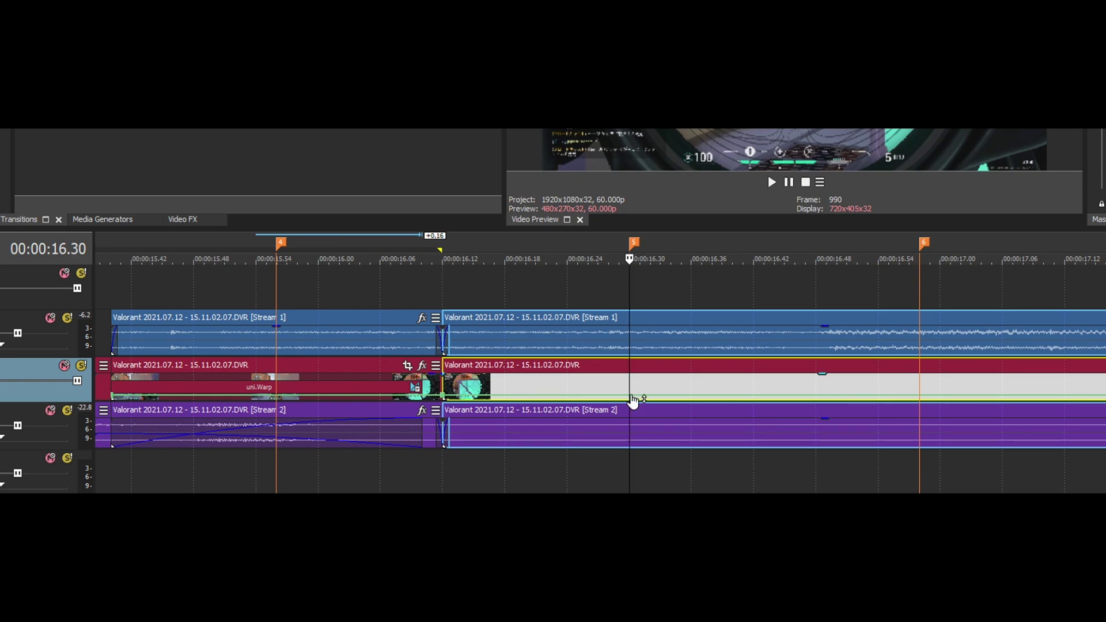
pyautogui.scroll(3, 633, 400)
pyautogui.scroll(-3, 629, 399)
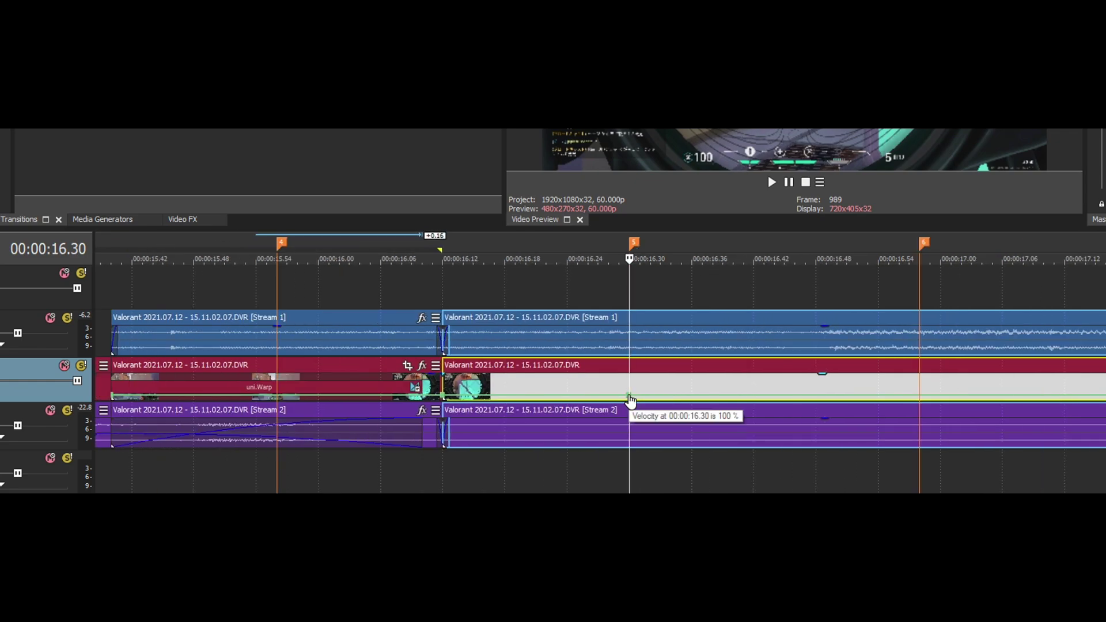
# - Add velocity envelope points a few frames before and after marker 5, at 00:00:16.23 and 00:00:16.36
pyautogui.press('Left')
pyautogui.press('Left')
pyautogui.press('Left')
pyautogui.press('Left')
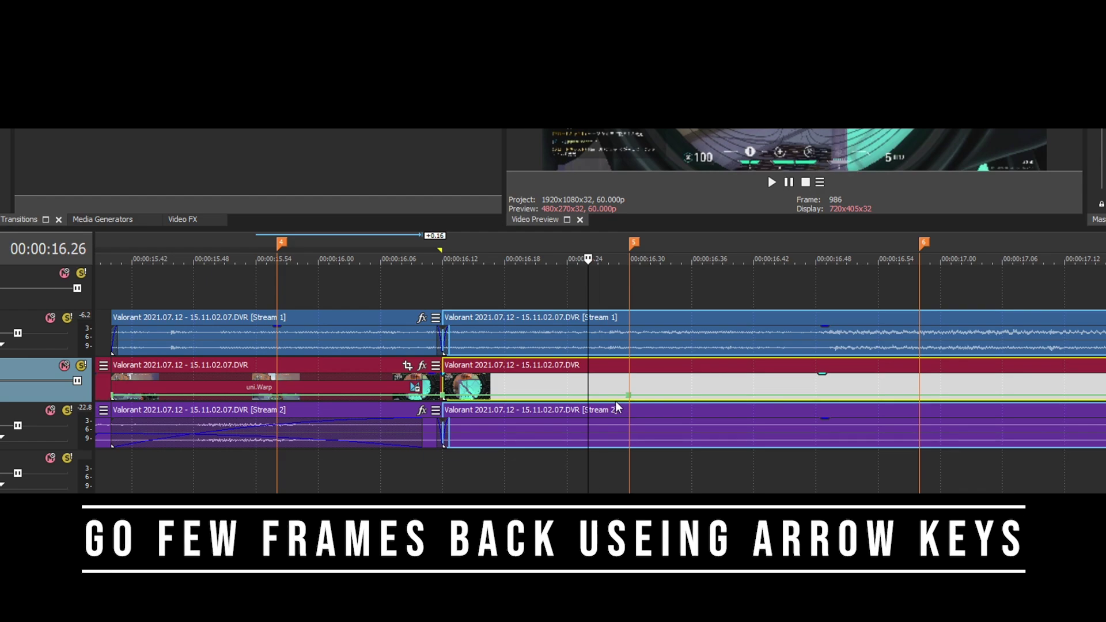
pyautogui.press('Right')
pyautogui.press('Right')
pyautogui.press('Right')
pyautogui.press('Left')
pyautogui.press('Left')
pyautogui.press('Left')
pyautogui.press('Left')
pyautogui.press('Left')
pyautogui.press('Left')
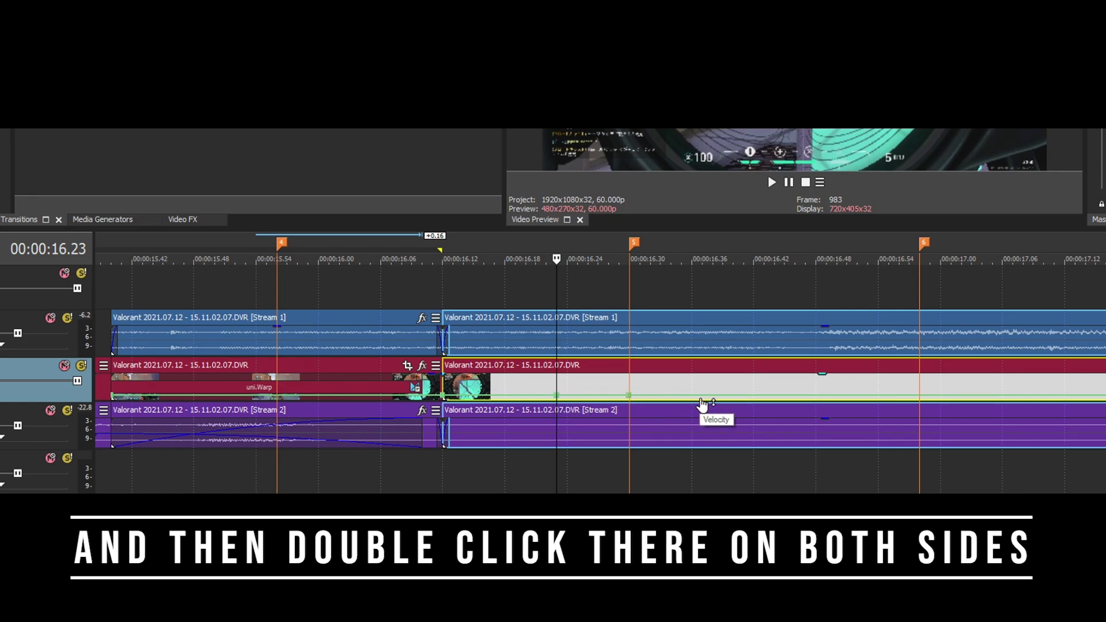
pyautogui.scroll(-3, 703, 401)
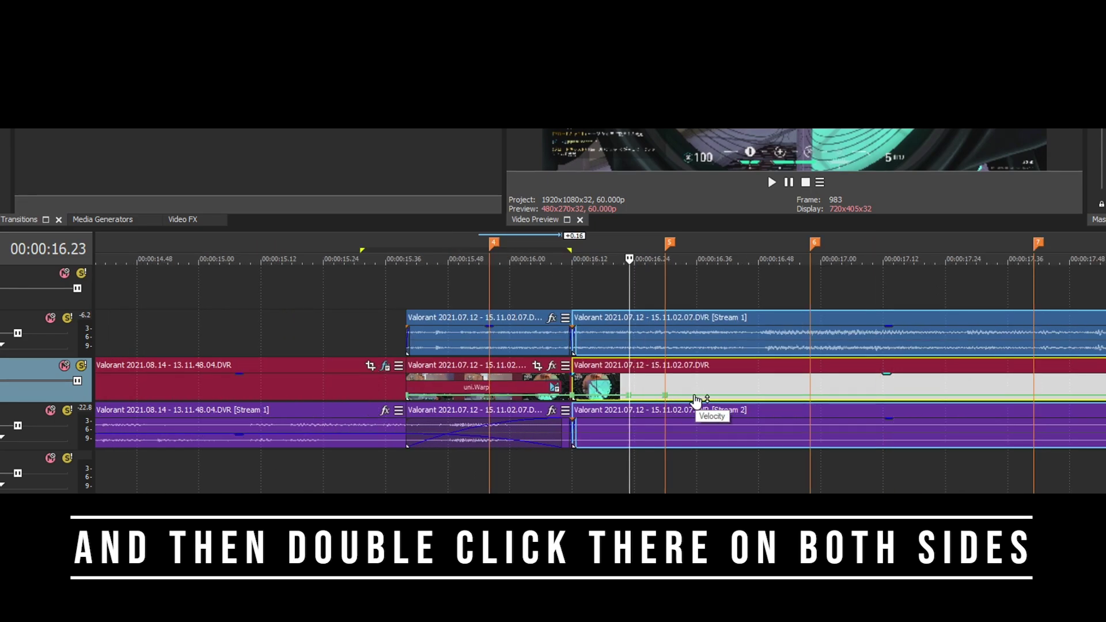
pyautogui.doubleClick(697, 396)
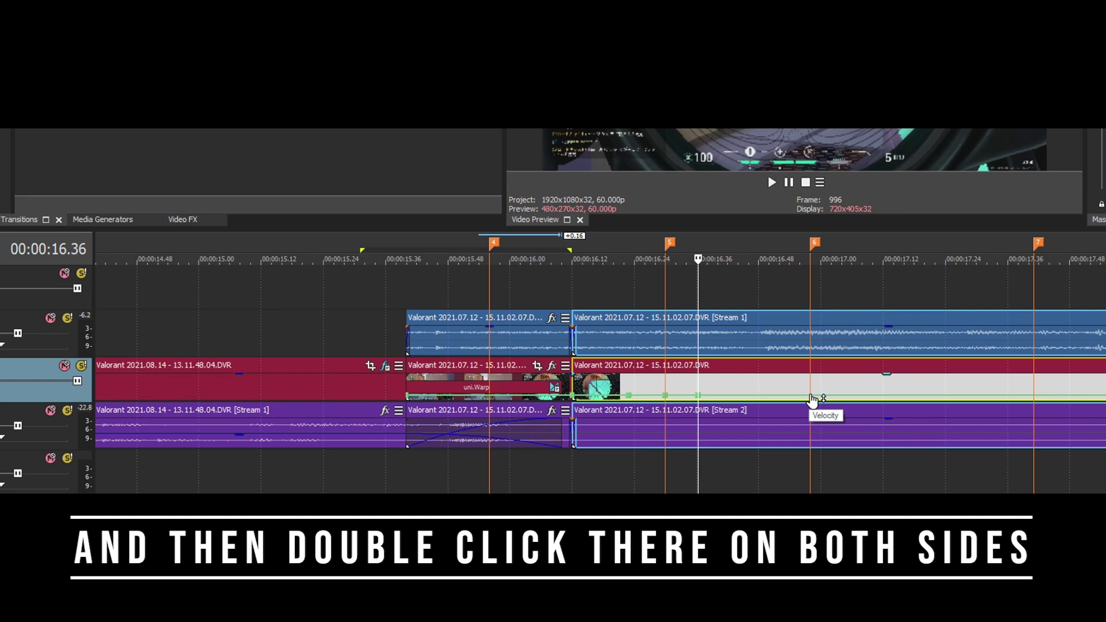
# - Add velocity envelope points at marker 6 and on both sides of it, the earlier one at 00:00:16.53
pyautogui.doubleClick(811, 396)
pyautogui.doubleClick(784, 395)
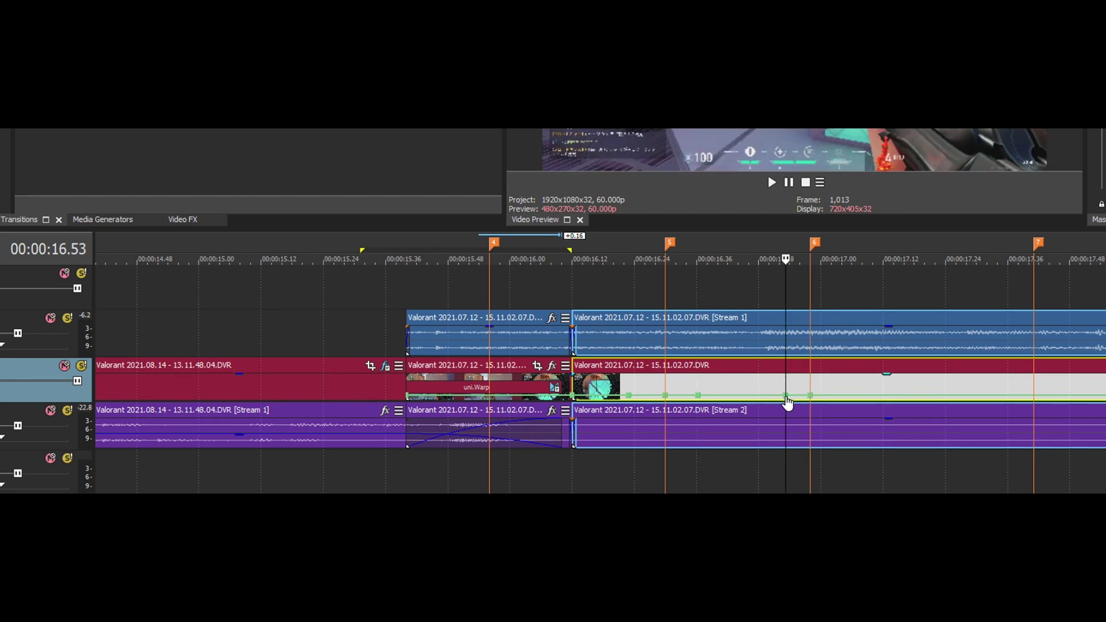
pyautogui.doubleClick(837, 396)
# - Add velocity envelope points at marker 7 (00:00:17.41) and on both sides of it, the last one at 00:00:17.46
pyautogui.doubleClick(1035, 396)
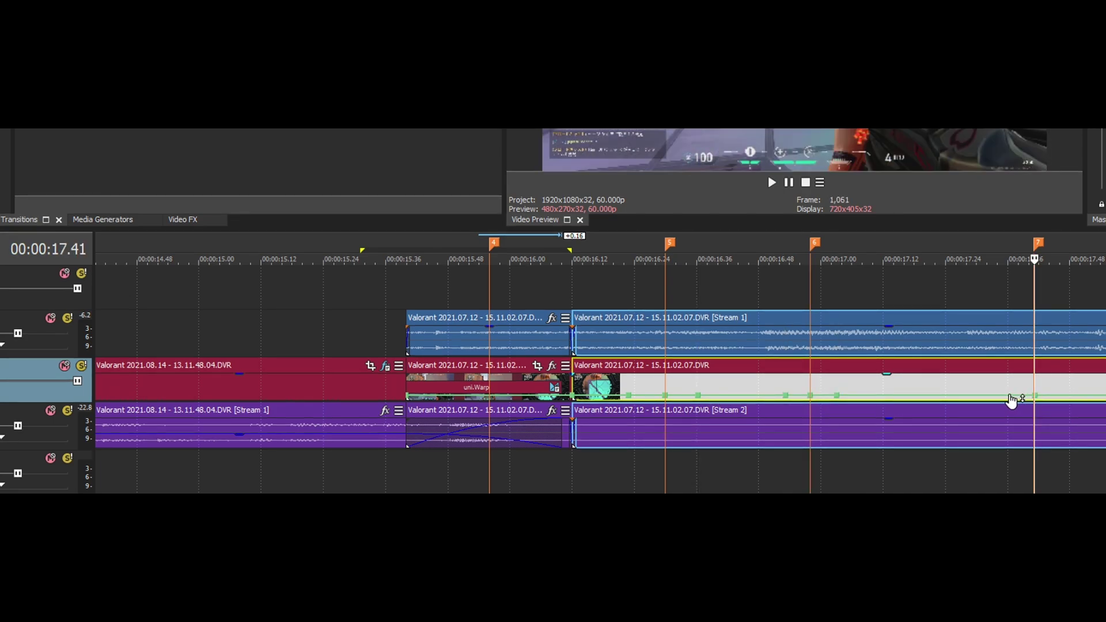
pyautogui.doubleClick(1008, 396)
pyautogui.doubleClick(1062, 396)
pyautogui.scroll(-4, 841, 405)
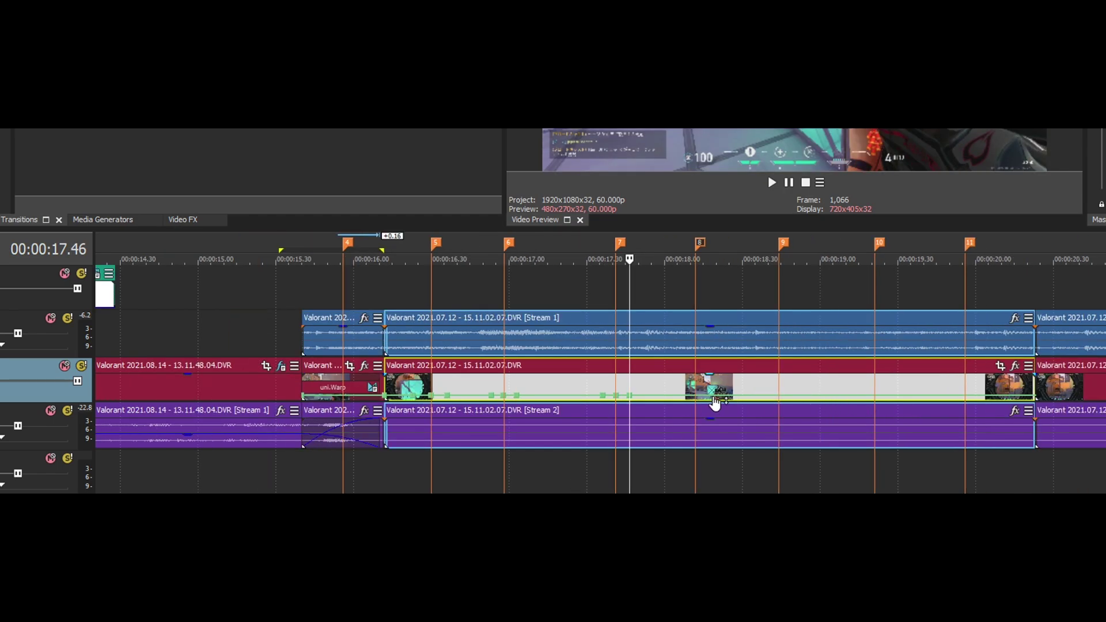
# - Add velocity envelope points at markers 8 and 9 and on both sides of each, the first one at 00:00:18.06
pyautogui.click(694, 396)
pyautogui.doubleClick(680, 396)
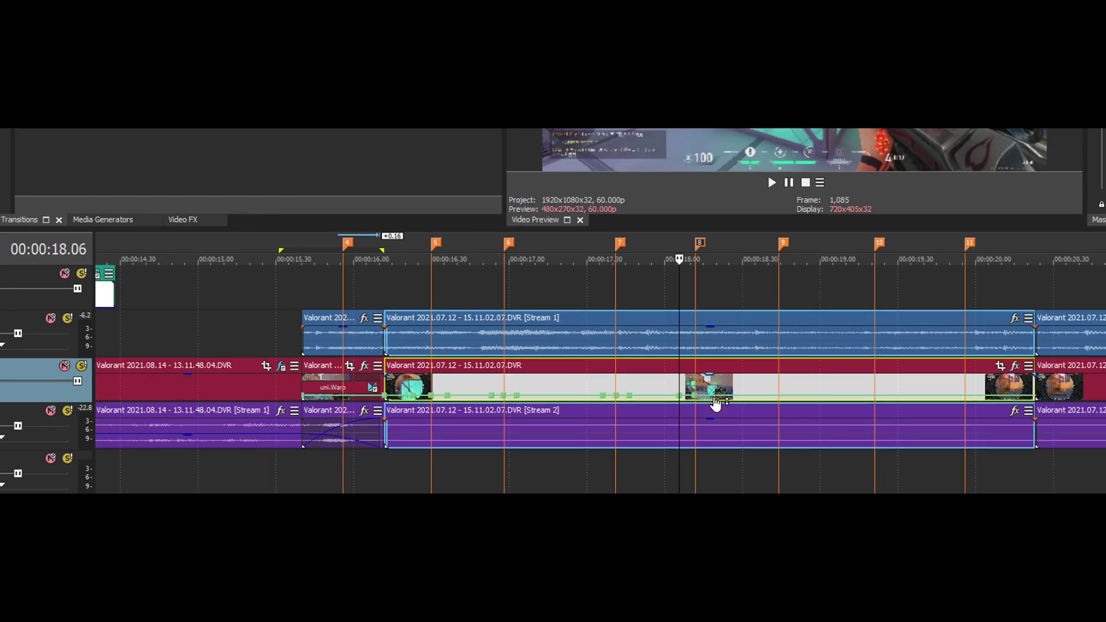
pyautogui.click(709, 397)
pyautogui.click(777, 397)
pyautogui.click(758, 398)
pyautogui.doubleClick(798, 396)
# - Add velocity envelope points at markers 10 and 11 and on both sides of each, the last one at 00:00:20.03
pyautogui.click(875, 397)
pyautogui.doubleClick(876, 396)
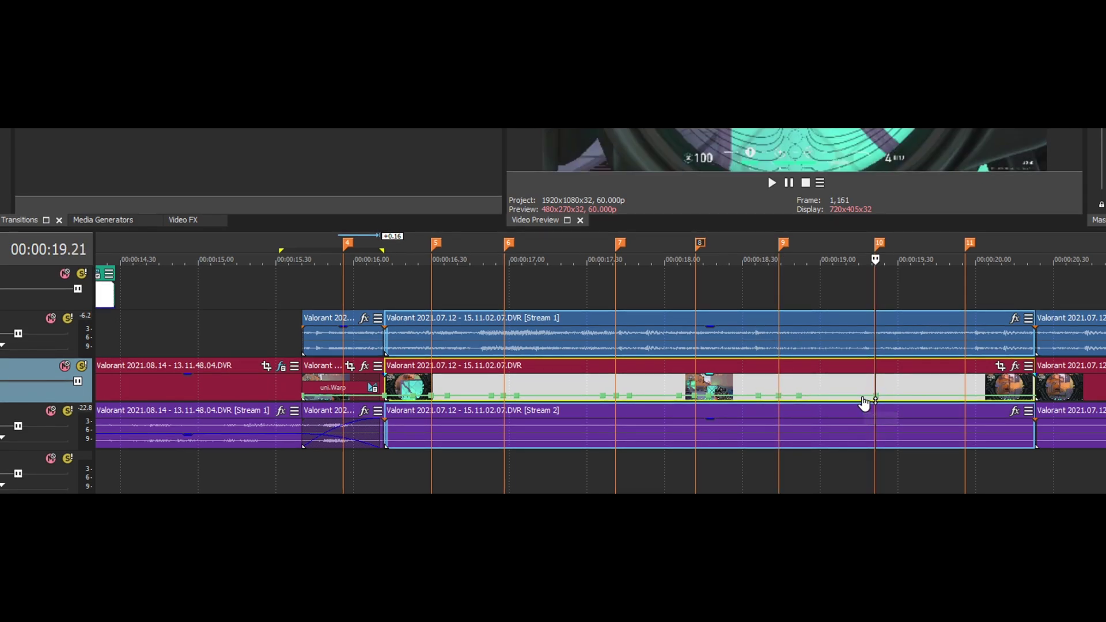
pyautogui.doubleClick(894, 396)
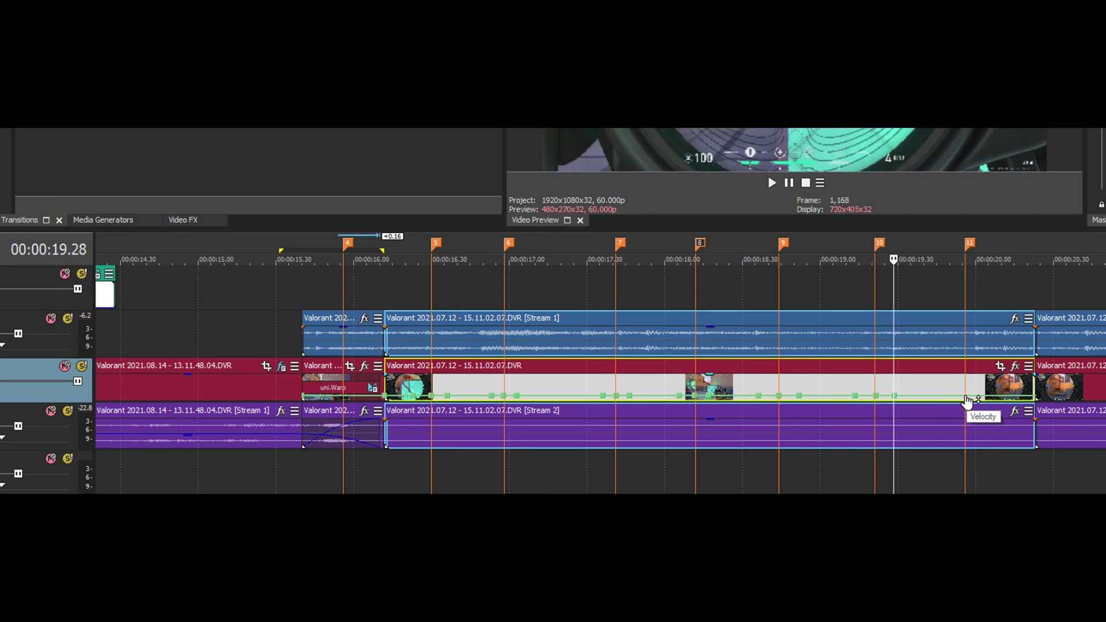
pyautogui.doubleClick(966, 396)
pyautogui.doubleClick(943, 396)
pyautogui.doubleClick(983, 397)
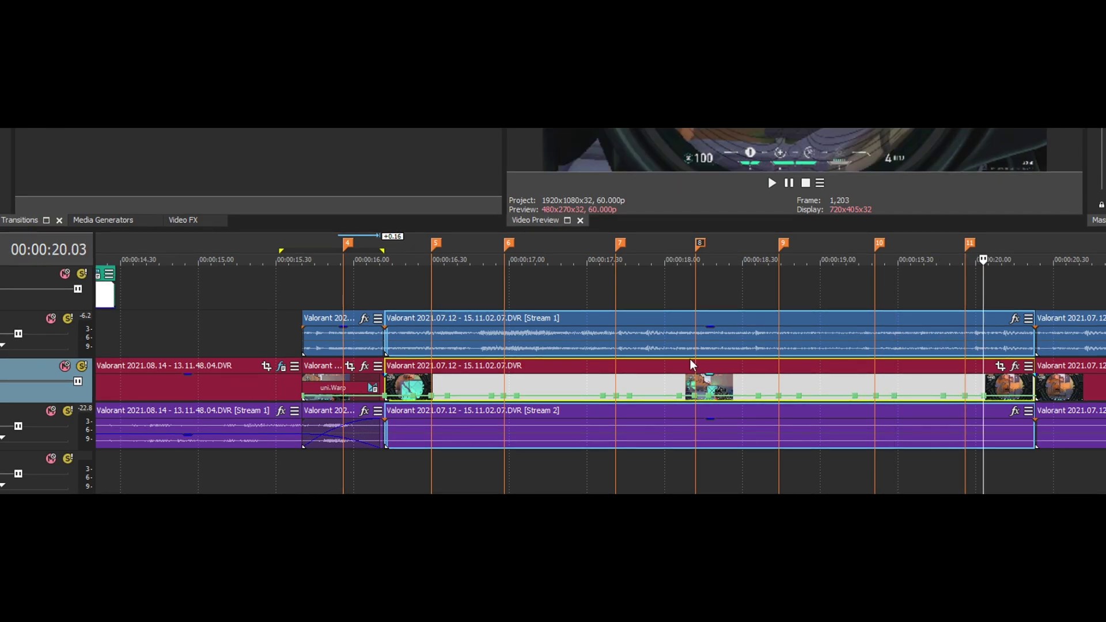
# - Raise the forward velocity of the envelope point at marker 5 (00:00:16.30) above normal speed in two increments
pyautogui.click(444, 247)
pyautogui.scroll(5, 675, 439)
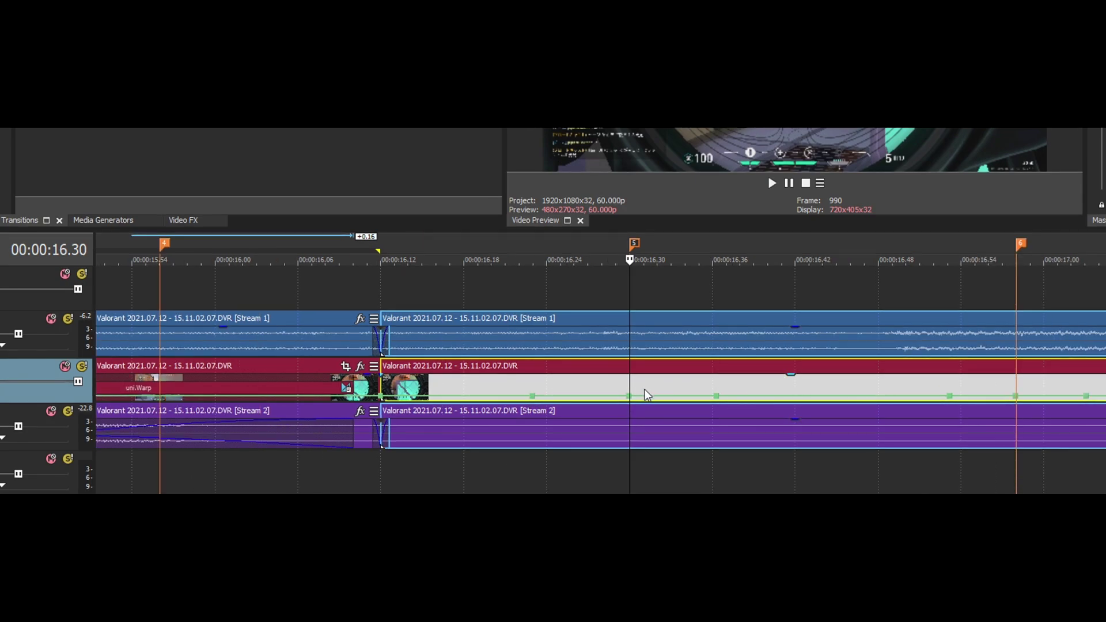
pyautogui.rightClick(628, 396)
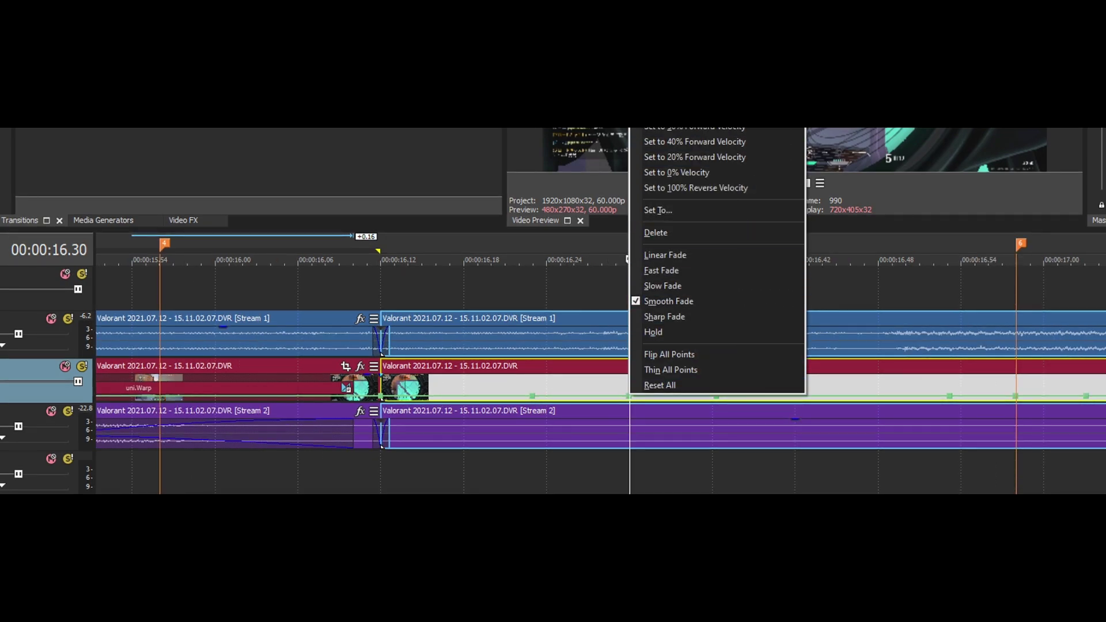
pyautogui.click(695, 80)
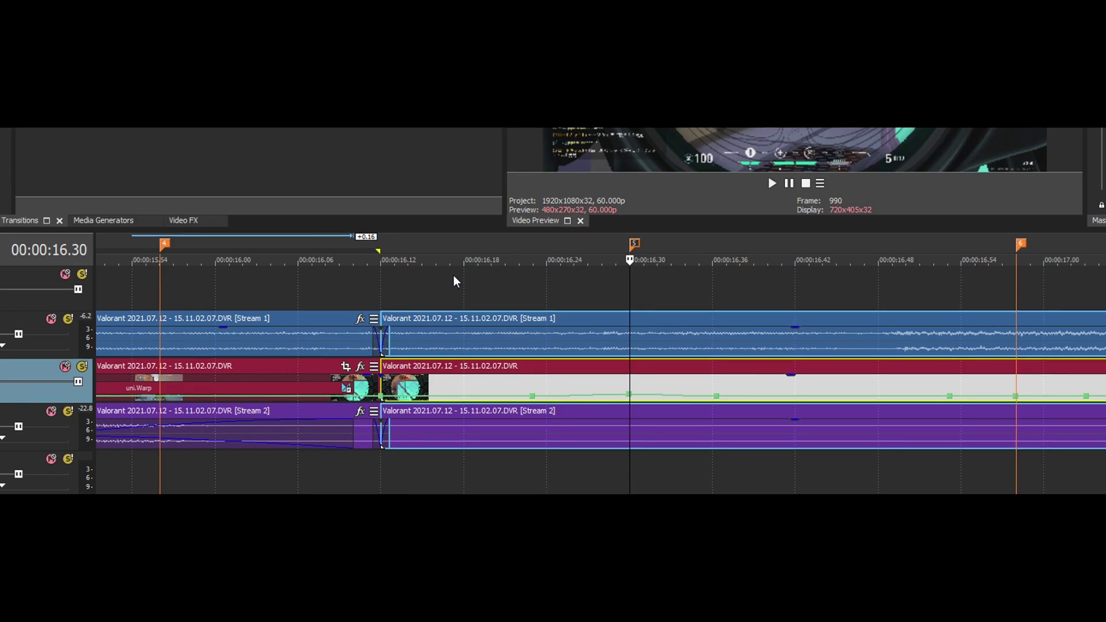
pyautogui.moveTo(428, 252); pyautogui.dragTo(546, 254)
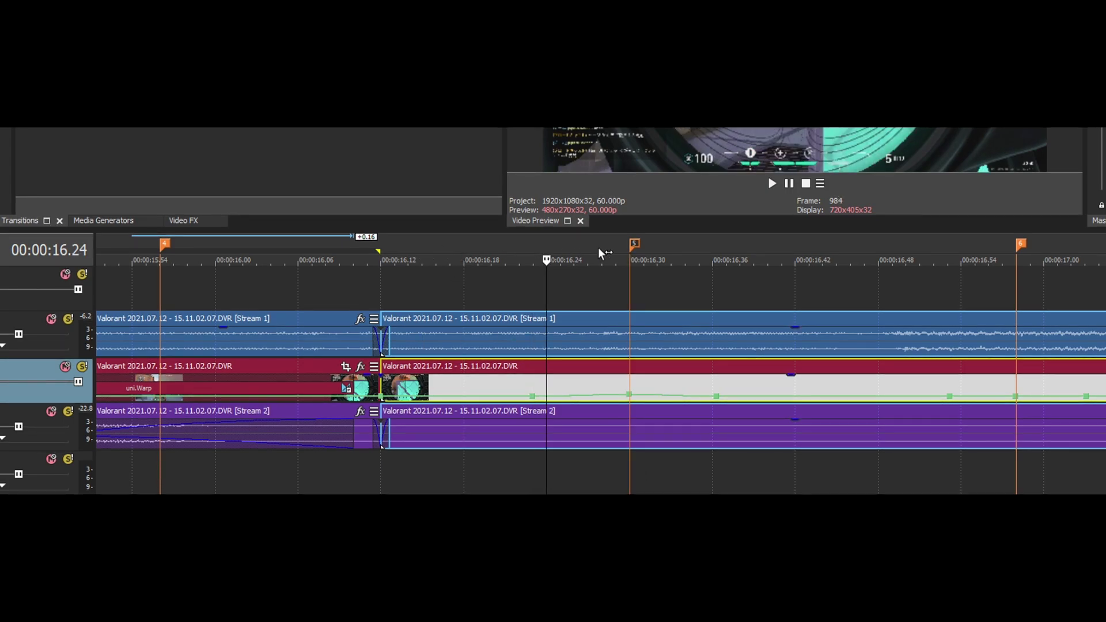
pyautogui.click(633, 247)
pyautogui.click(716, 247)
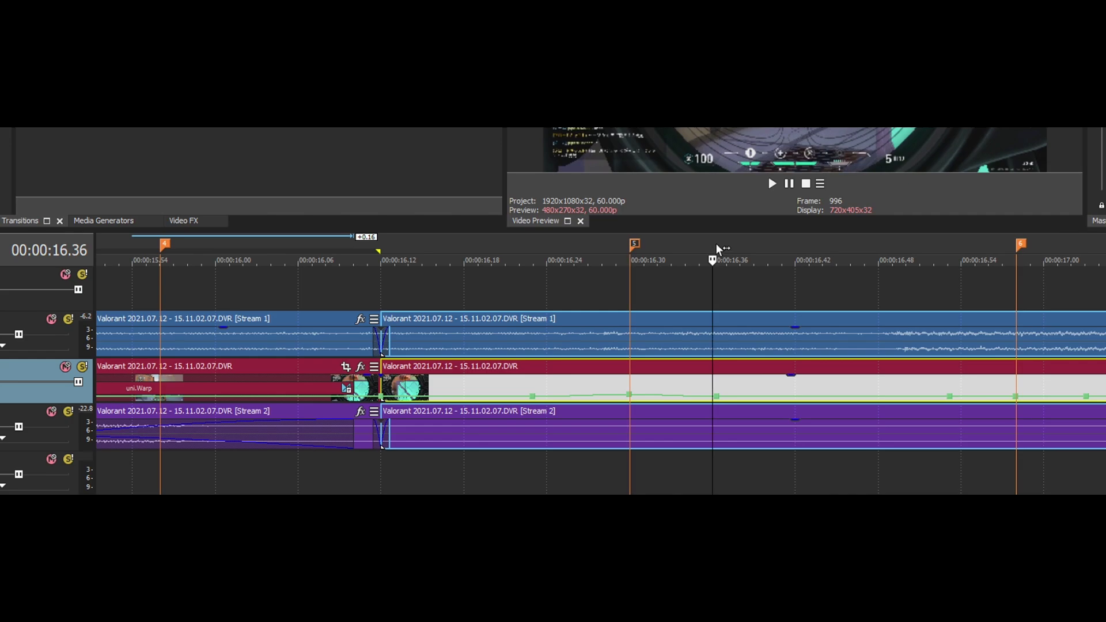
pyautogui.click(634, 244)
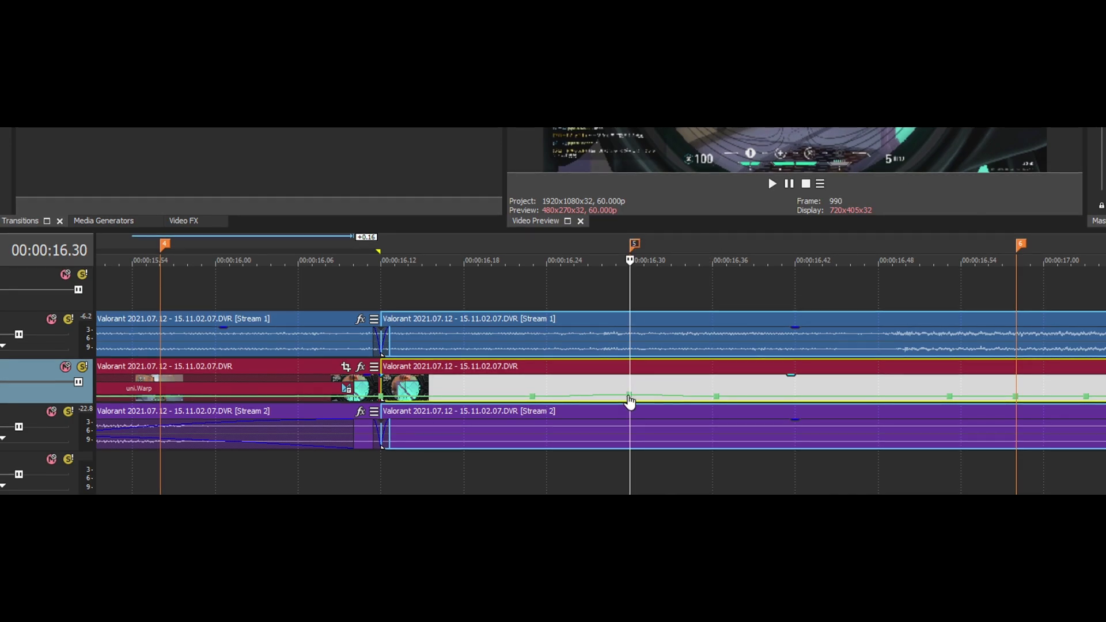
pyautogui.rightClick(628, 396)
pyautogui.click(714, 64)
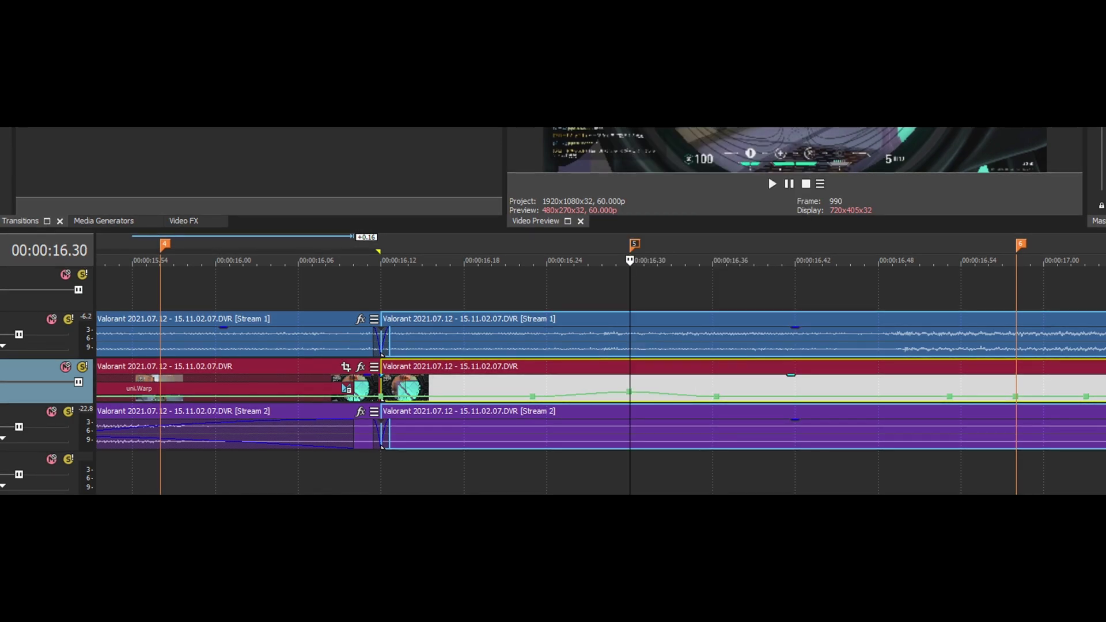
pyautogui.scroll(2, 658, 406)
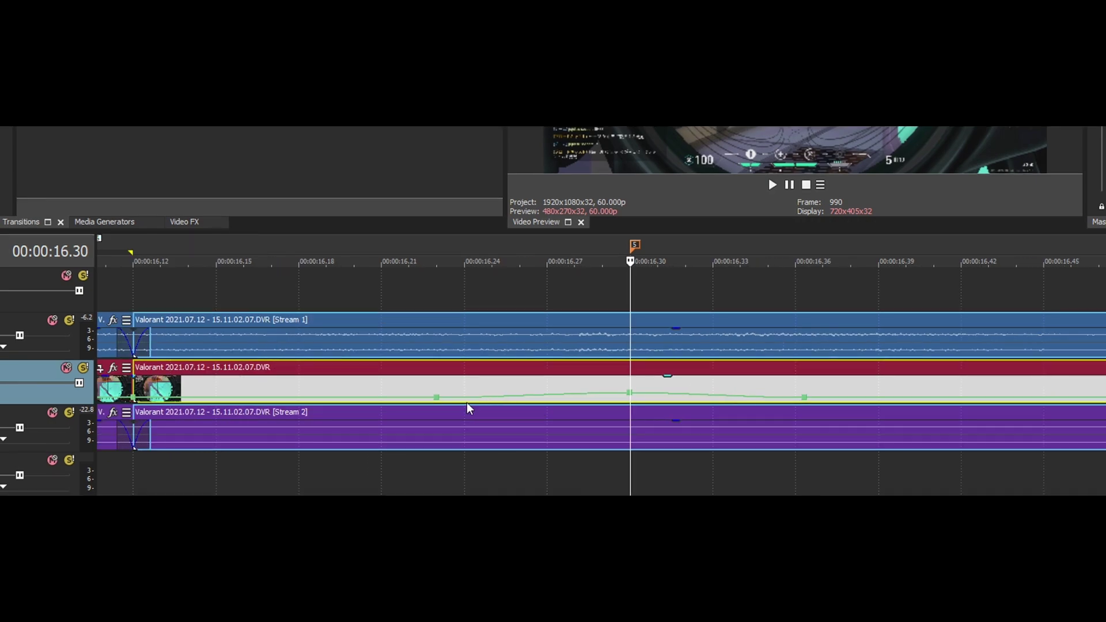
# - Set the velocity curve before the marker 5 point to Slow Fade and the curve after it to Fast Fade
pyautogui.scroll(-5, 495, 402)
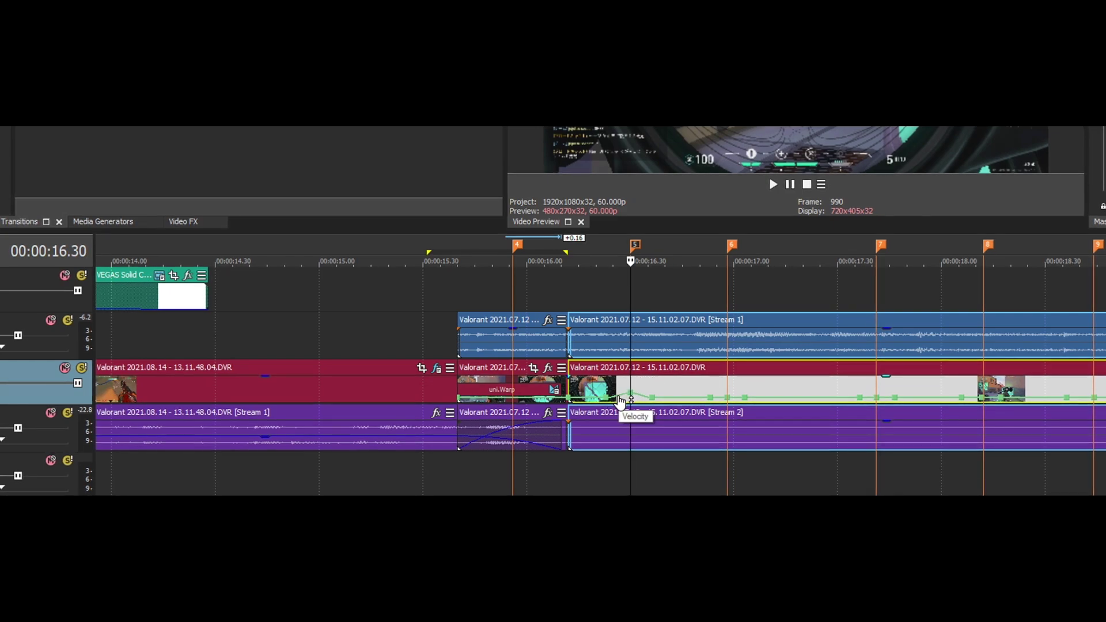
pyautogui.rightClick(620, 401)
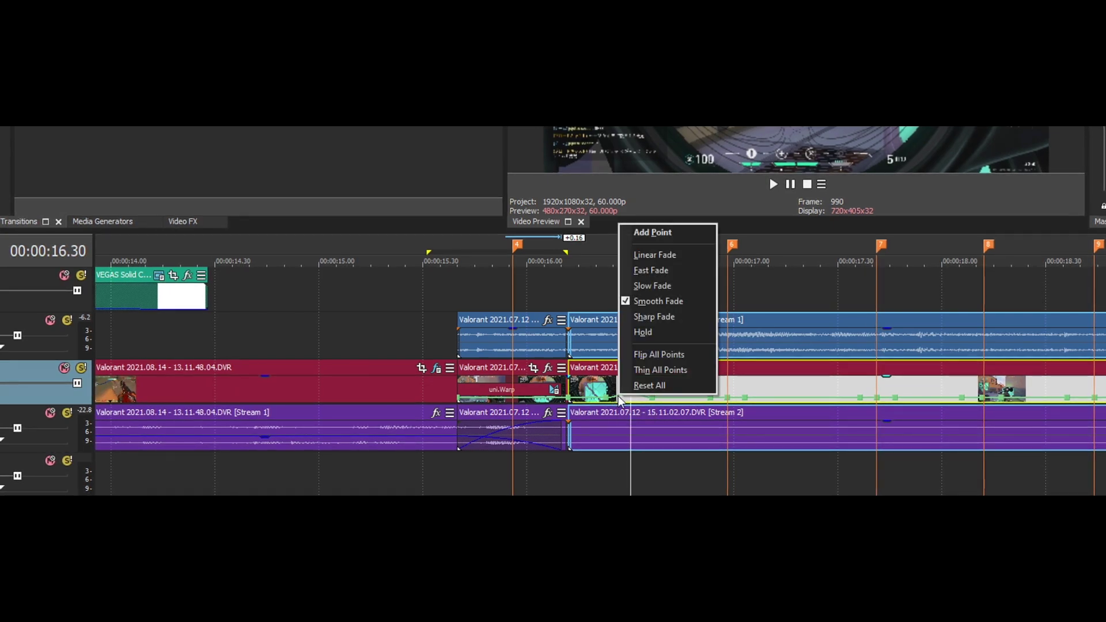
pyautogui.click(683, 271)
pyautogui.rightClick(622, 398)
pyautogui.click(662, 291)
pyautogui.scroll(4, 625, 397)
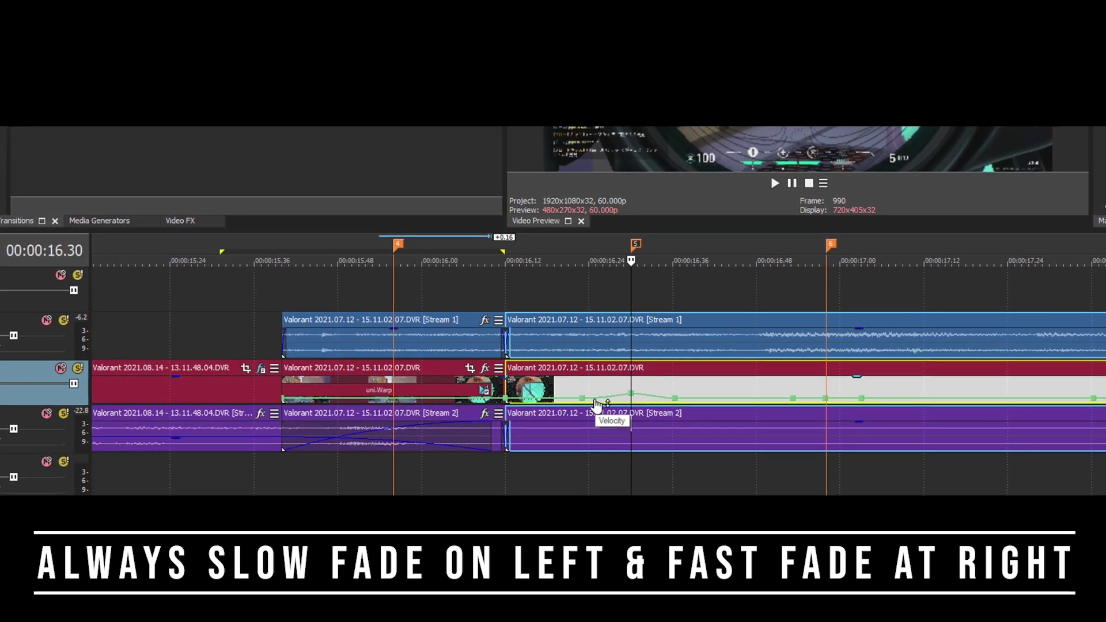
pyautogui.rightClick(652, 396)
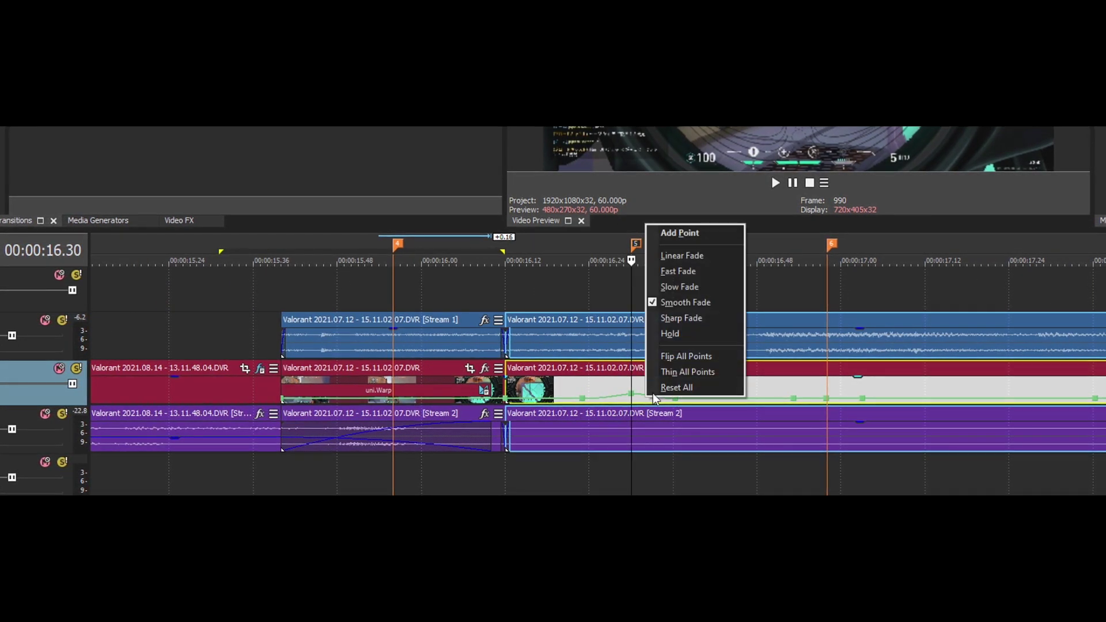
pyautogui.click(700, 277)
# - Raise the forward velocity of the envelope points at markers 6 and 7 to match the peak at marker 5
pyautogui.click(547, 251)
pyautogui.scroll(-4, 626, 369)
pyautogui.scroll(3, 751, 388)
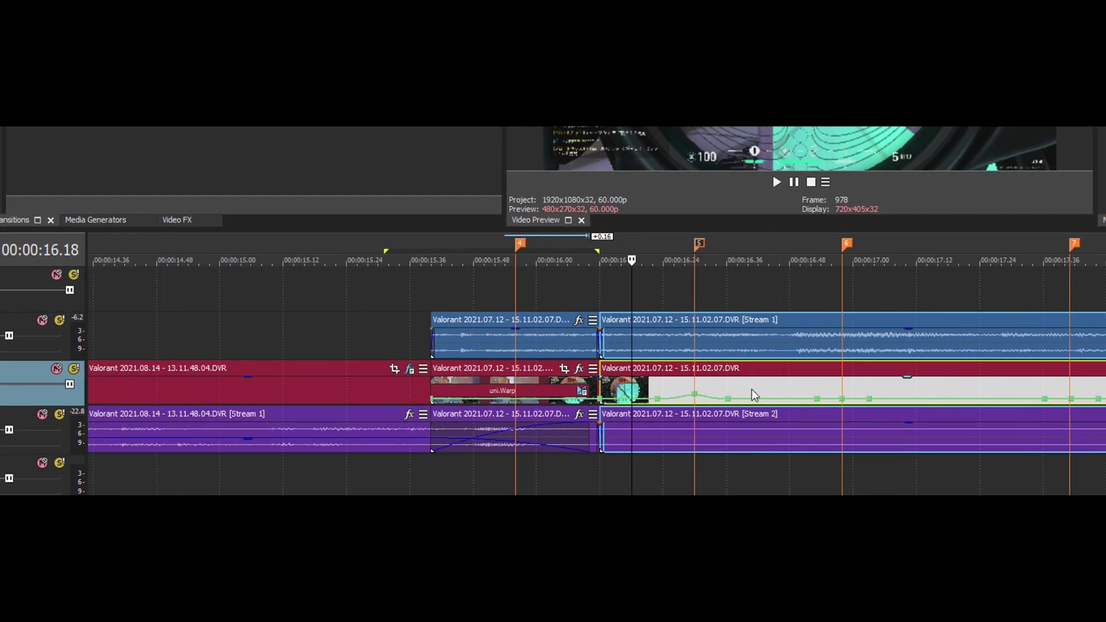
pyautogui.click(843, 399)
pyautogui.rightClick(843, 398)
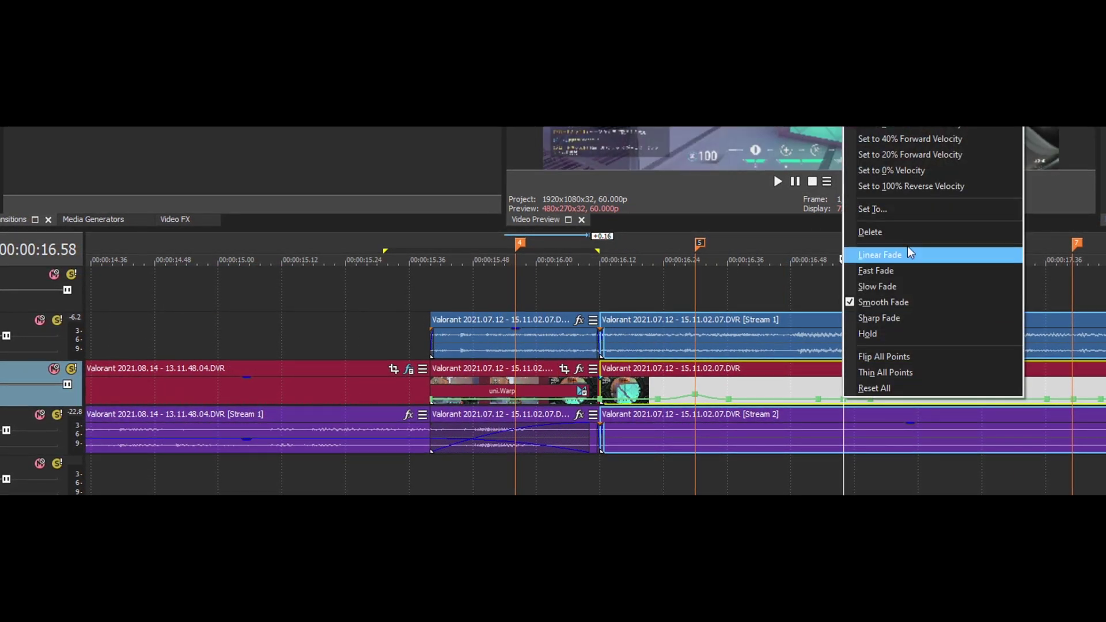
pyautogui.click(905, 287)
pyautogui.rightClick(1074, 399)
pyautogui.click(1059, 151)
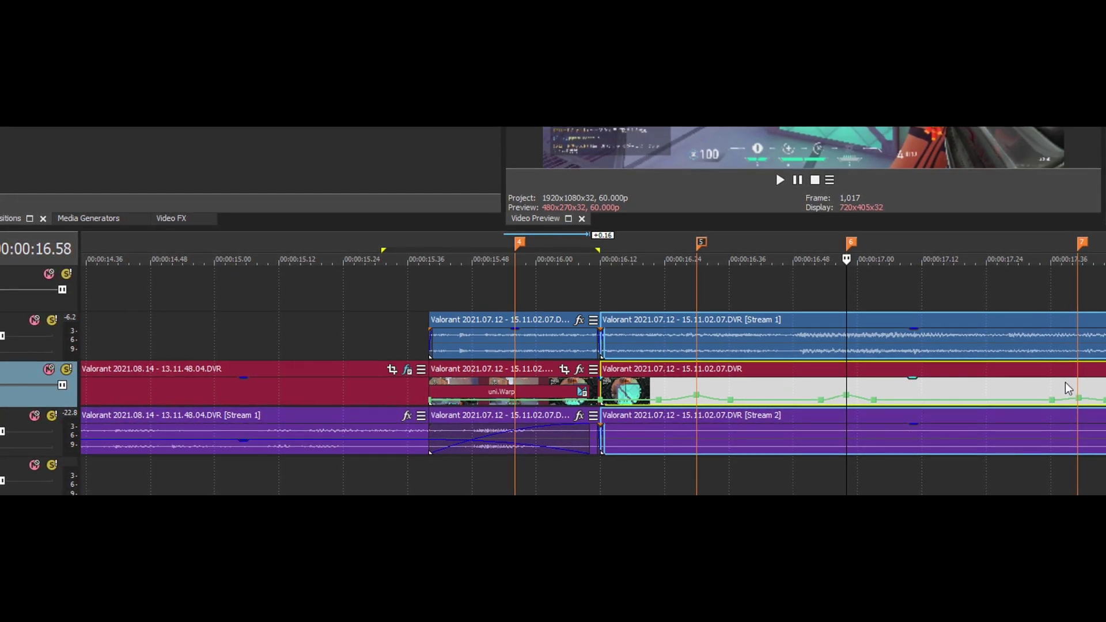
pyautogui.rightClick(1076, 398)
pyautogui.click(1054, 286)
# - Raise the forward velocity of the envelope points at markers 8, 9, 10 and 11 to match the earlier peaks
pyautogui.scroll(-2, 884, 361)
pyautogui.rightClick(833, 400)
pyautogui.click(927, 128)
pyautogui.rightClick(921, 400)
pyautogui.click(1012, 127)
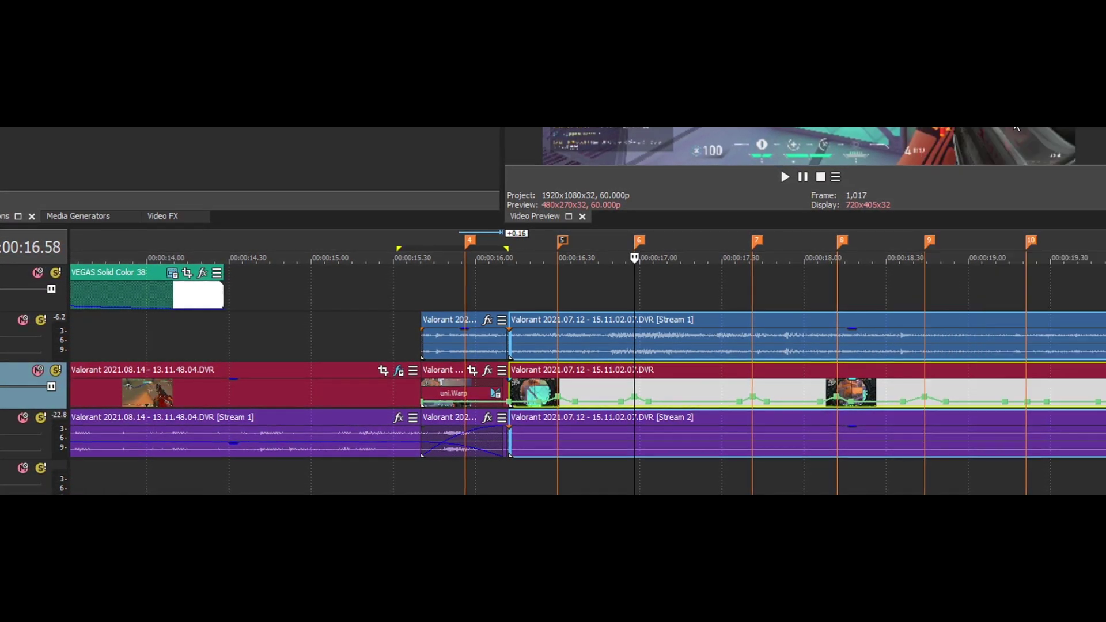
pyautogui.rightClick(1027, 402)
pyautogui.click(1097, 128)
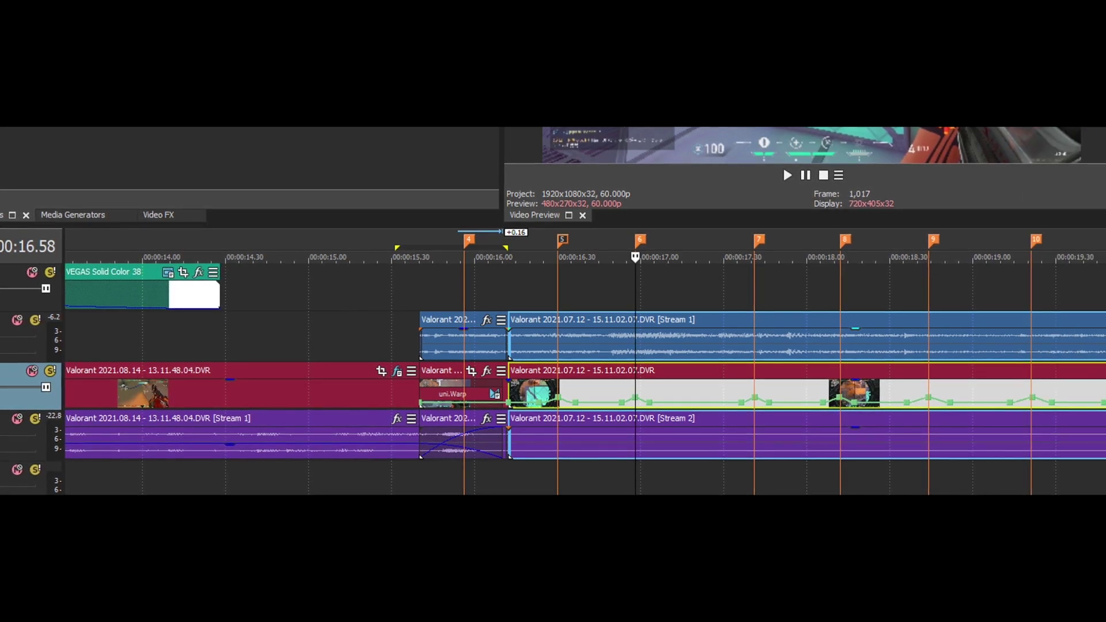
pyautogui.rightClick(1048, 402)
# - Play back the velocity-edited segment, including from its start at 00:00:16.12, to check the speed changes
pyautogui.click(785, 164)
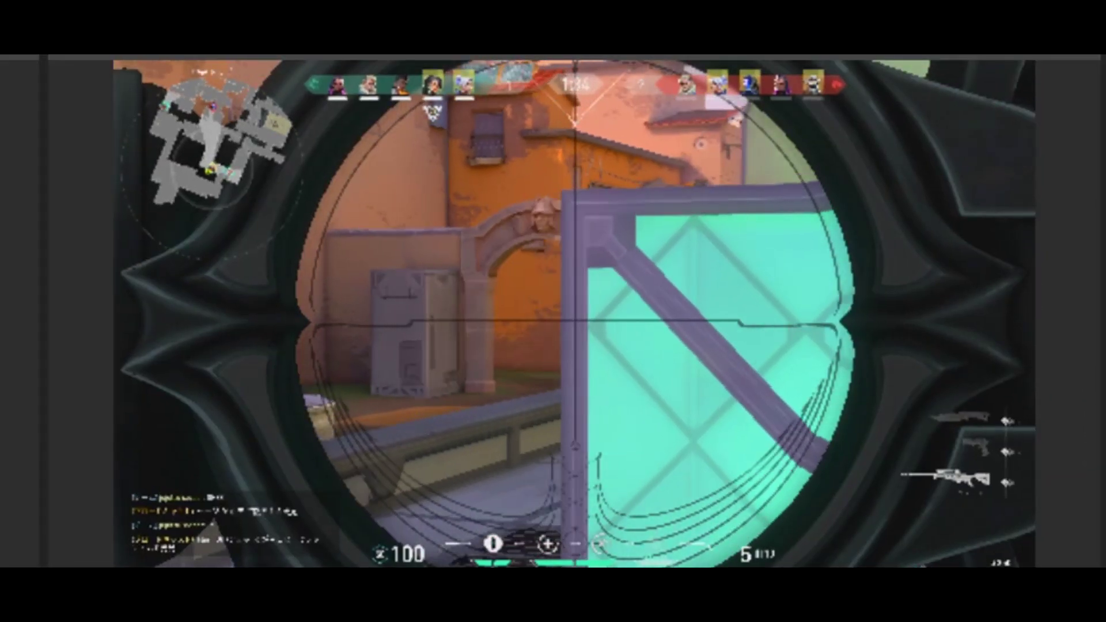
pyautogui.click(574, 320)
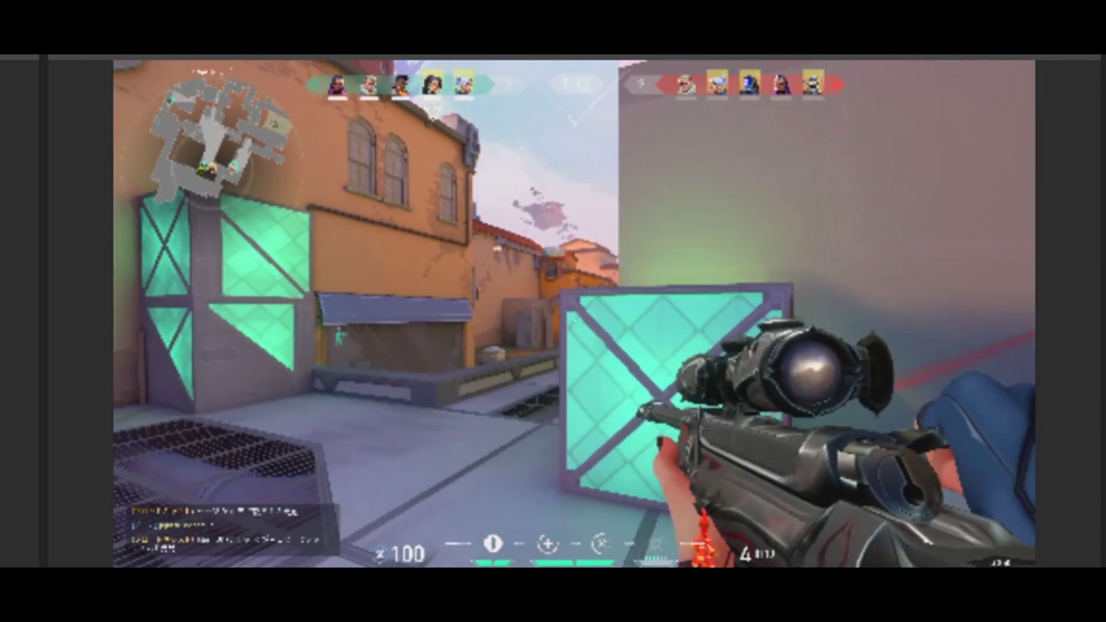
pyautogui.rightClick(574, 320)
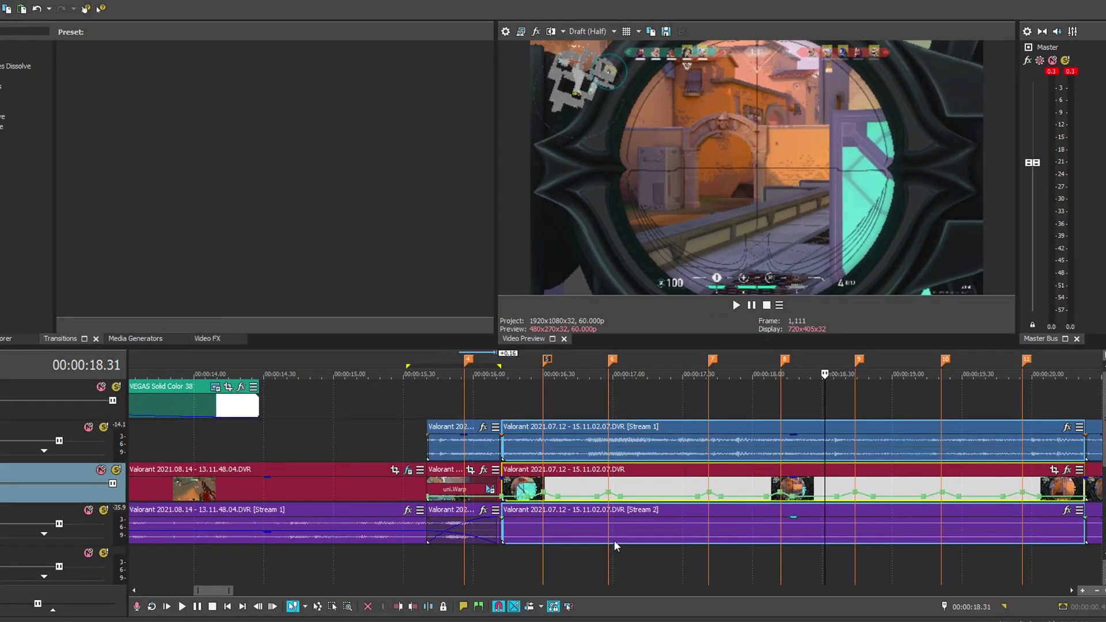
pyautogui.scroll(-2, 614, 540)
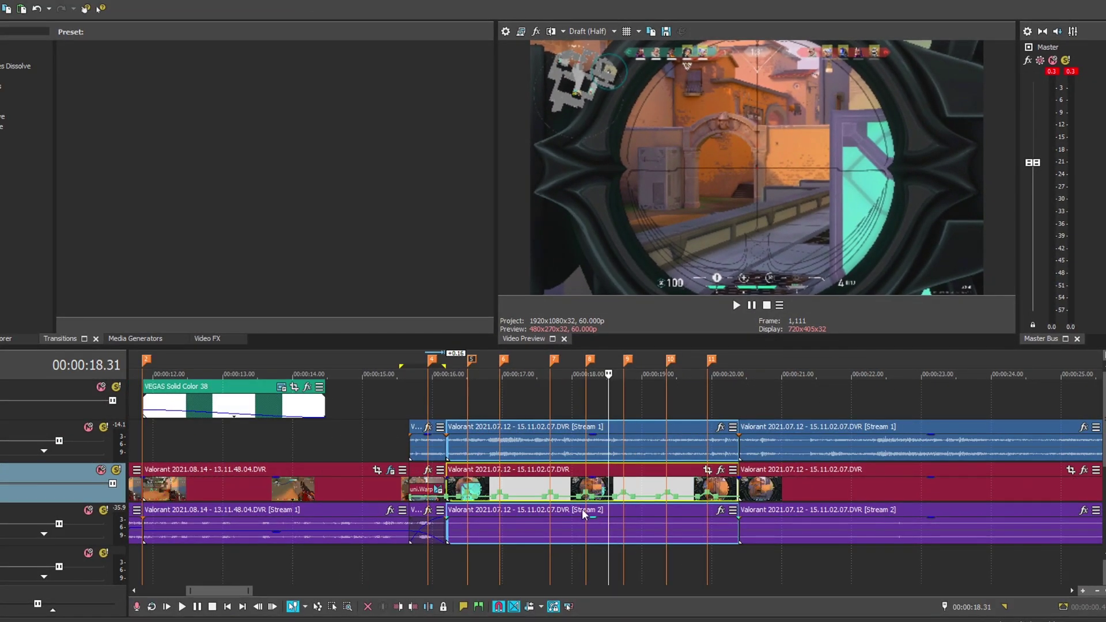
pyautogui.click(570, 441)
pyautogui.click(446, 374)
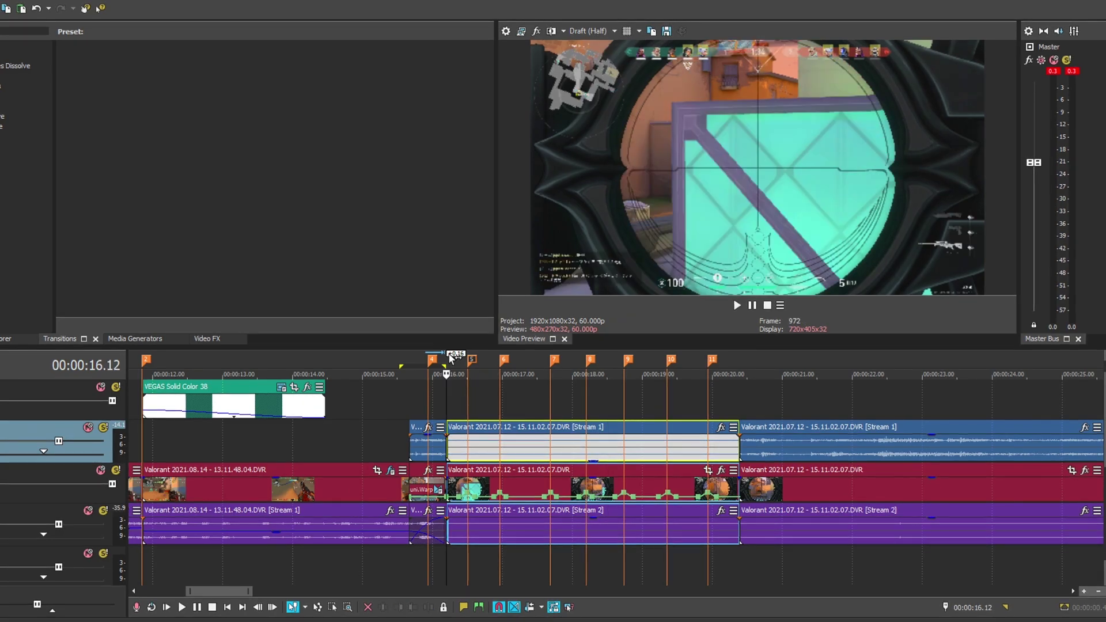
pyautogui.press('space')
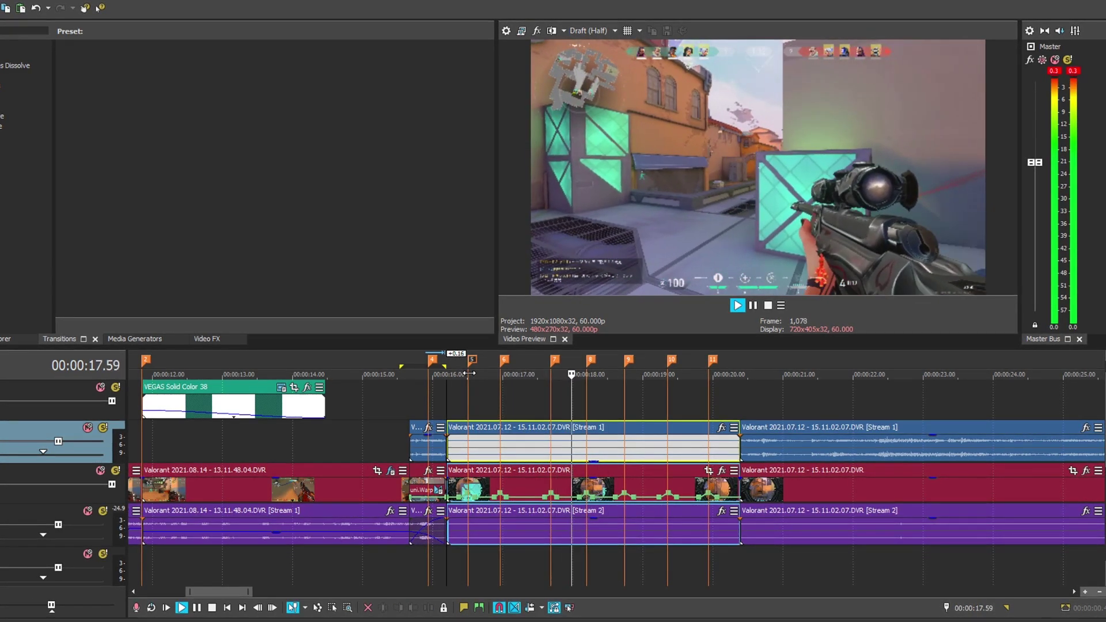
pyautogui.press('space')
# - Set the velocity points at the segment's start and just before marker 5 to 50% forward velocity
pyautogui.scroll(3, 334, 429)
pyautogui.click(310, 374)
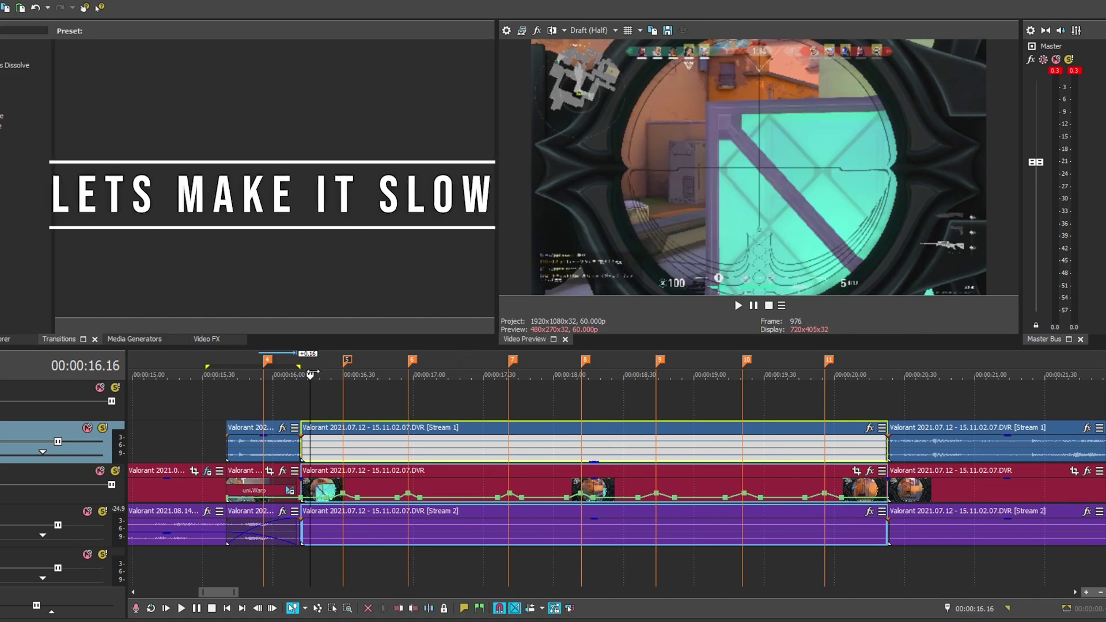
pyautogui.scroll(4, 494, 511)
pyautogui.rightClick(696, 498)
pyautogui.click(725, 500)
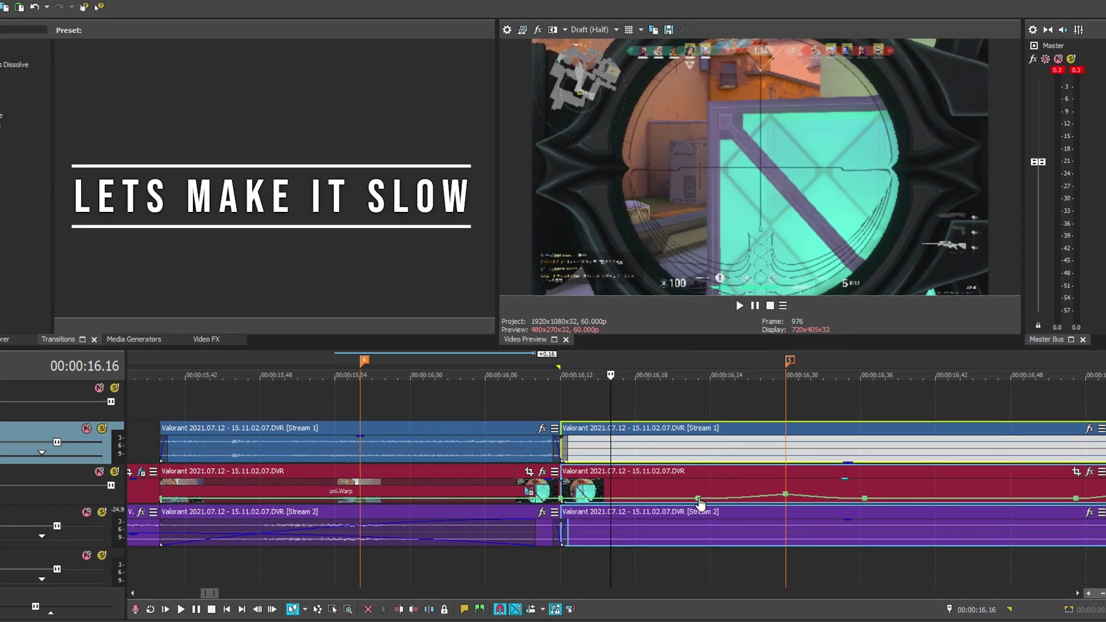
pyautogui.rightClick(698, 500)
pyautogui.click(766, 253)
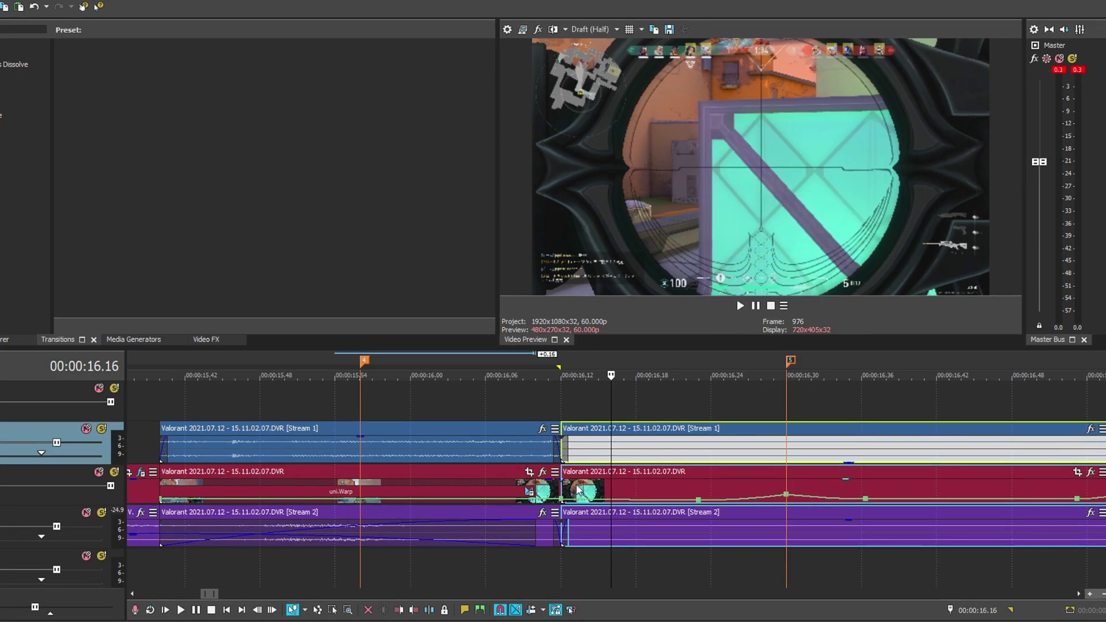
pyautogui.rightClick(564, 505)
pyautogui.click(628, 255)
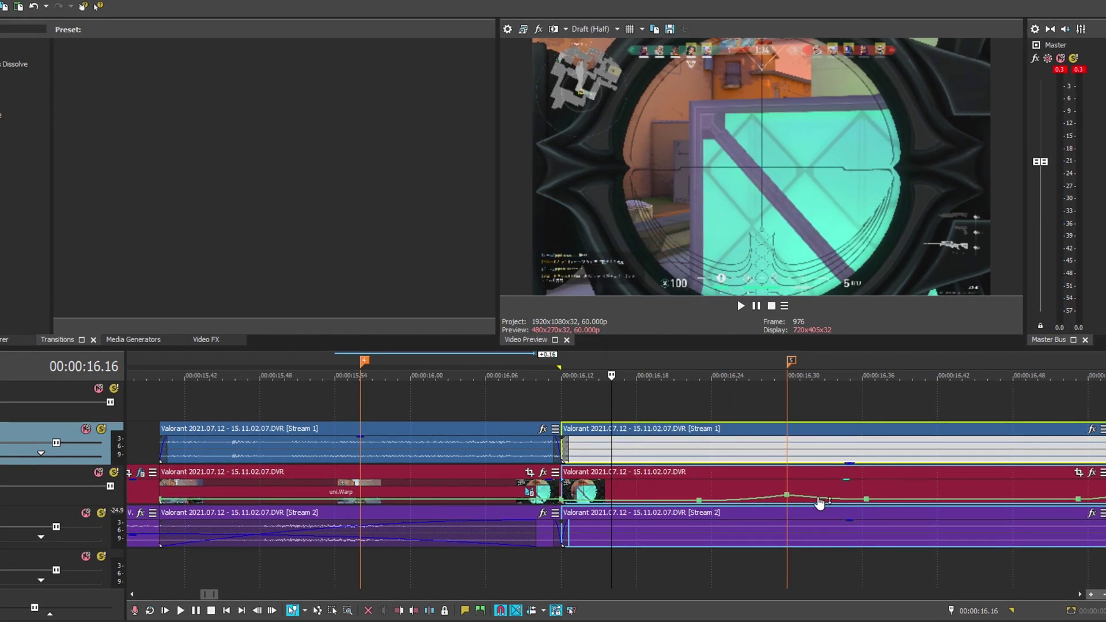
# - Set the velocity points just after marker 5 and on both sides of marker 6 to 50% forward velocity
pyautogui.rightClick(866, 500)
pyautogui.click(900, 270)
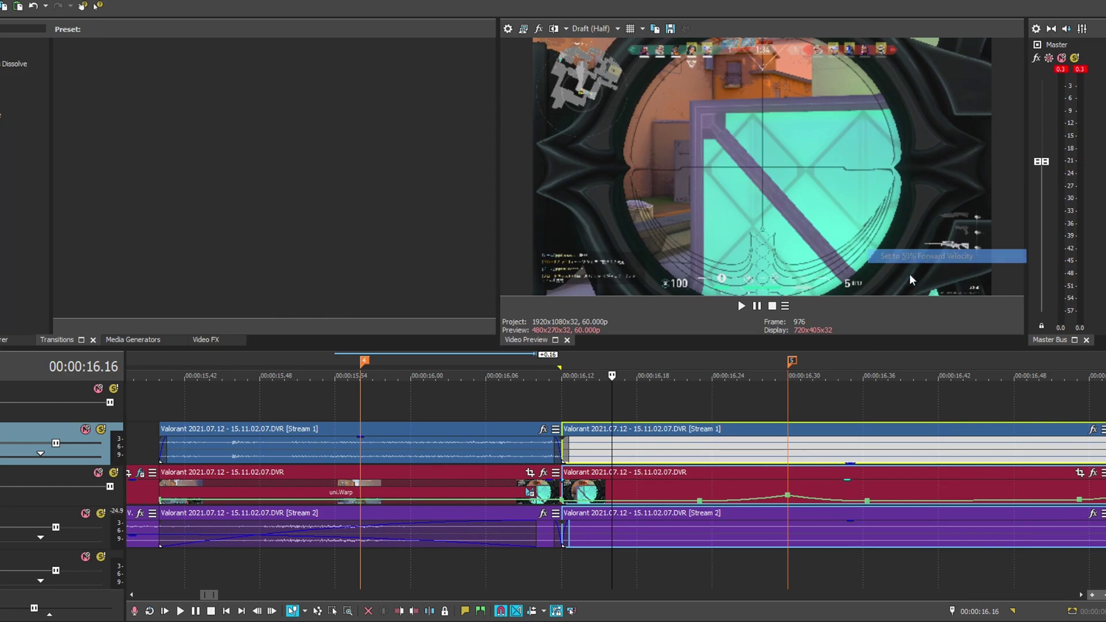
pyautogui.scroll(-2, 860, 508)
pyautogui.rightClick(963, 499)
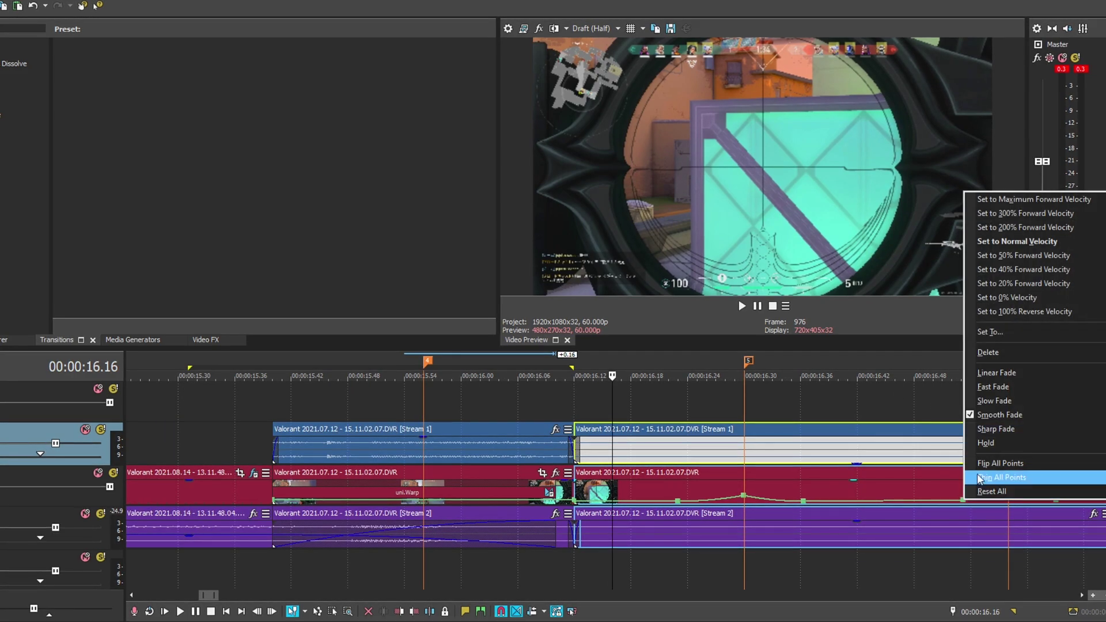
pyautogui.click(1013, 255)
pyautogui.rightClick(1061, 506)
pyautogui.click(1034, 255)
# - Set the velocity points on both sides of marker 7 and just before marker 8 to 50% forward velocity
pyautogui.scroll(-5, 781, 469)
pyautogui.click(913, 362)
pyautogui.scroll(5, 755, 509)
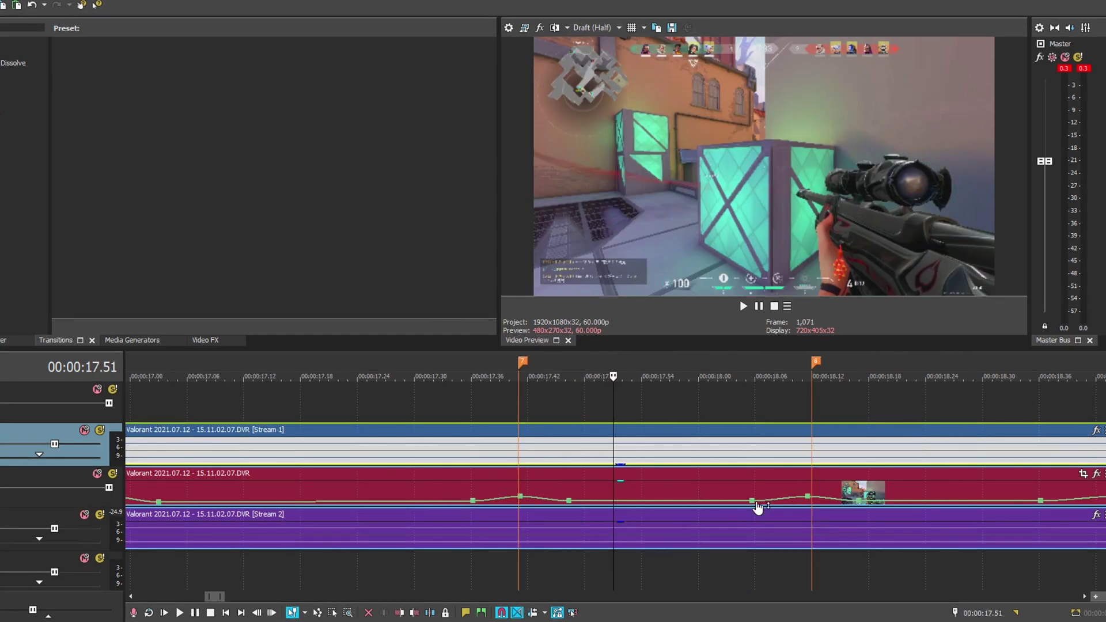
pyautogui.rightClick(555, 504)
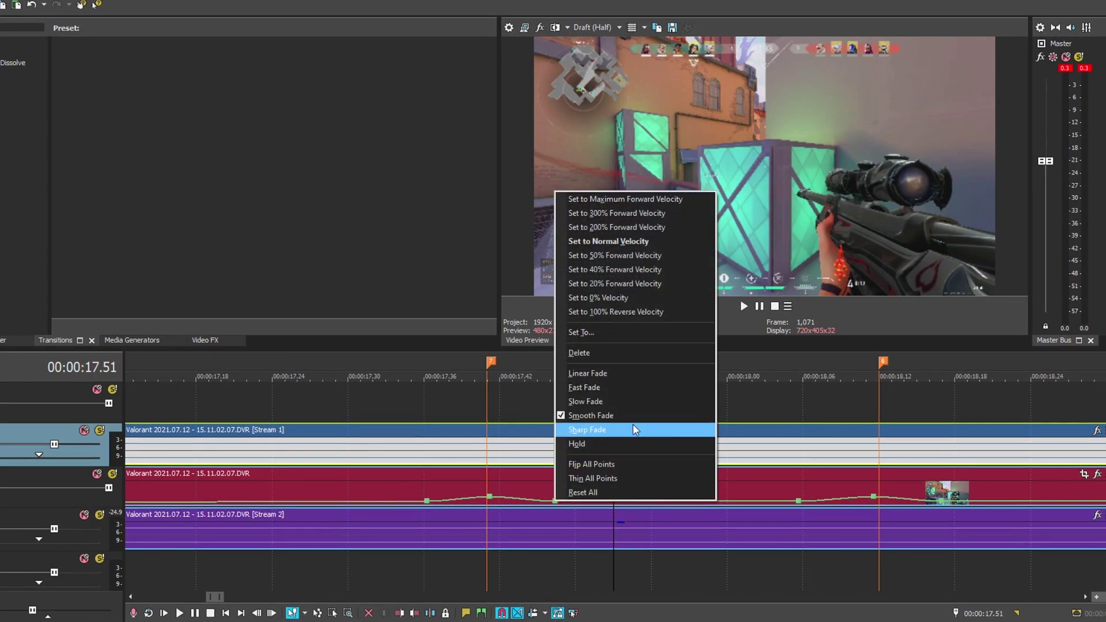
pyautogui.click(647, 260)
pyautogui.rightClick(800, 502)
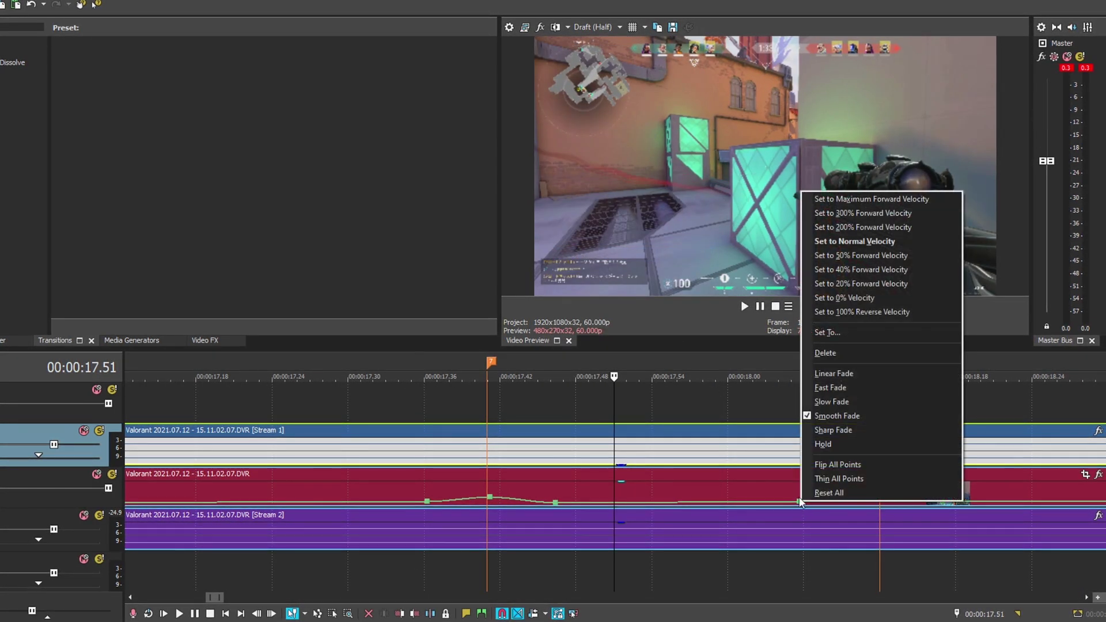
pyautogui.click(868, 257)
pyautogui.rightClick(425, 506)
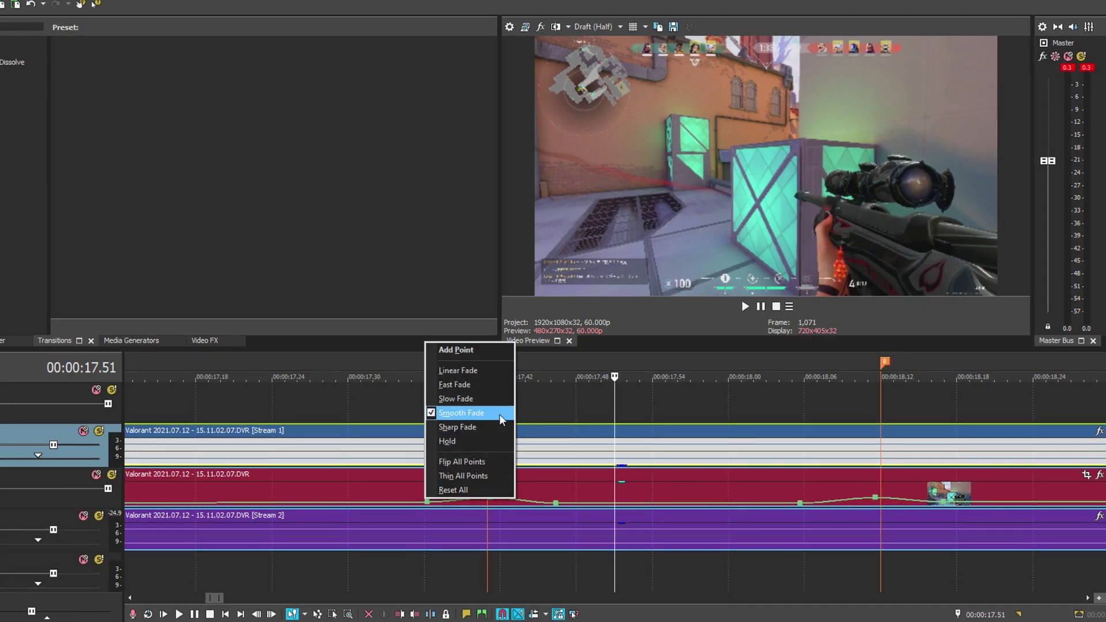
pyautogui.rightClick(427, 503)
pyautogui.click(497, 255)
# - Set the velocity points just after marker 8 and on both sides of marker 9 to 50% forward velocity
pyautogui.scroll(-3, 730, 520)
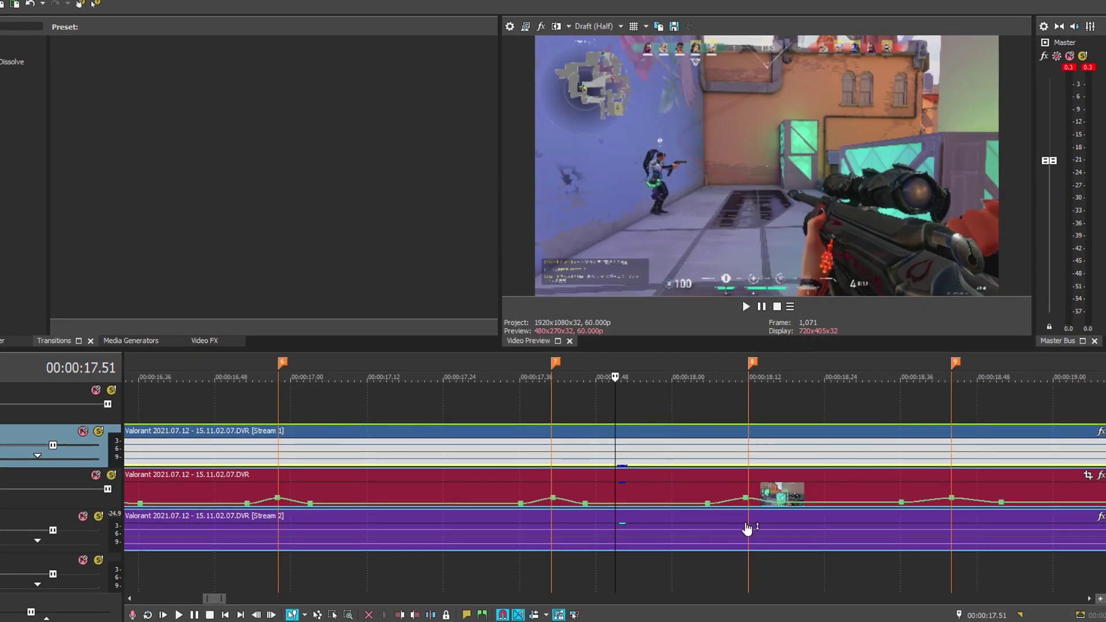
pyautogui.rightClick(778, 501)
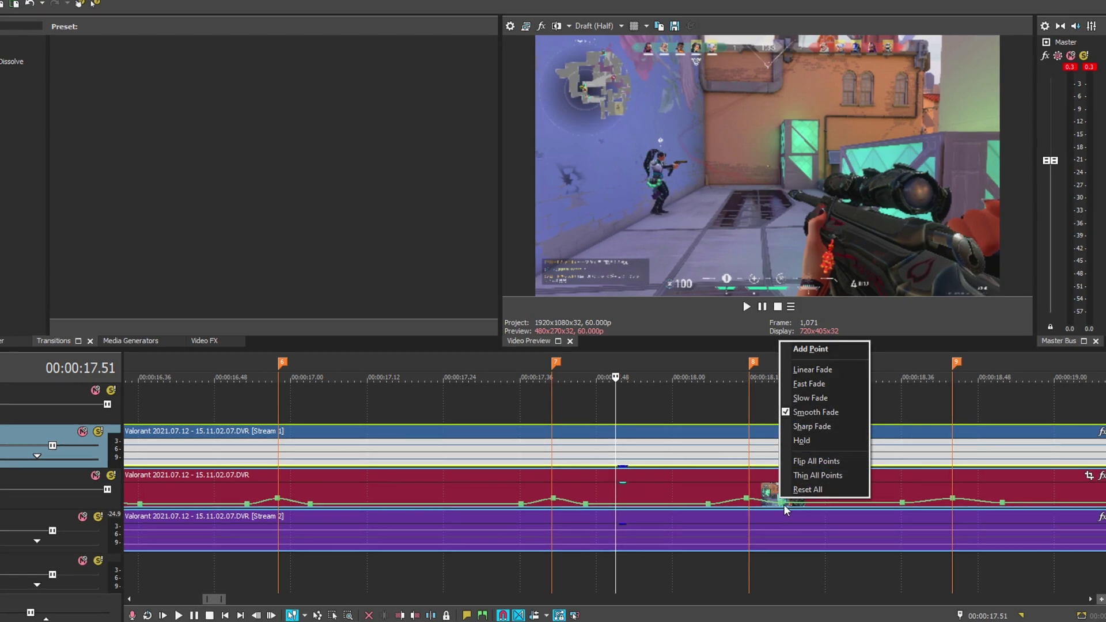
pyautogui.rightClick(785, 504)
pyautogui.click(840, 256)
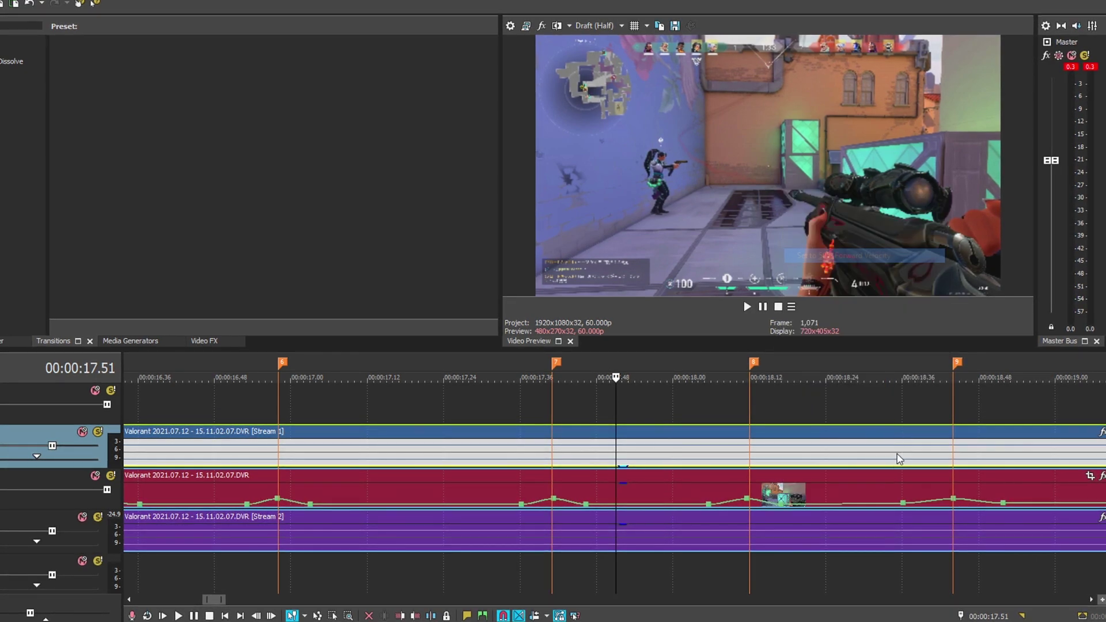
pyautogui.rightClick(903, 504)
pyautogui.click(950, 254)
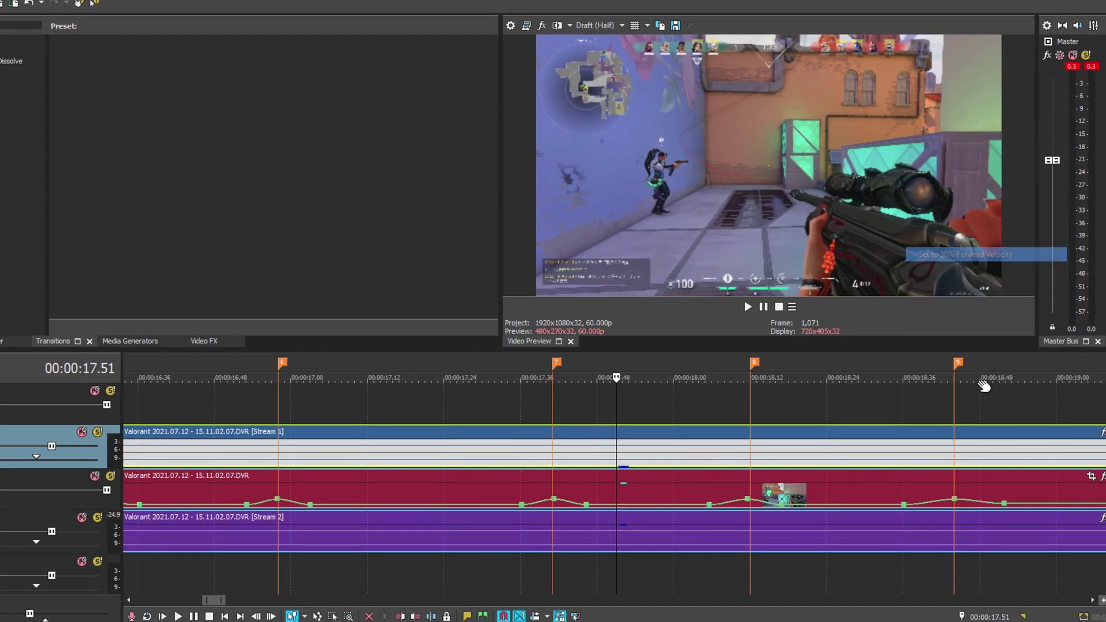
pyautogui.rightClick(1005, 504)
pyautogui.click(988, 271)
# - Set the velocity points on both sides of marker 10 and just before marker 11 to 50% forward velocity
pyautogui.scroll(-3, 792, 527)
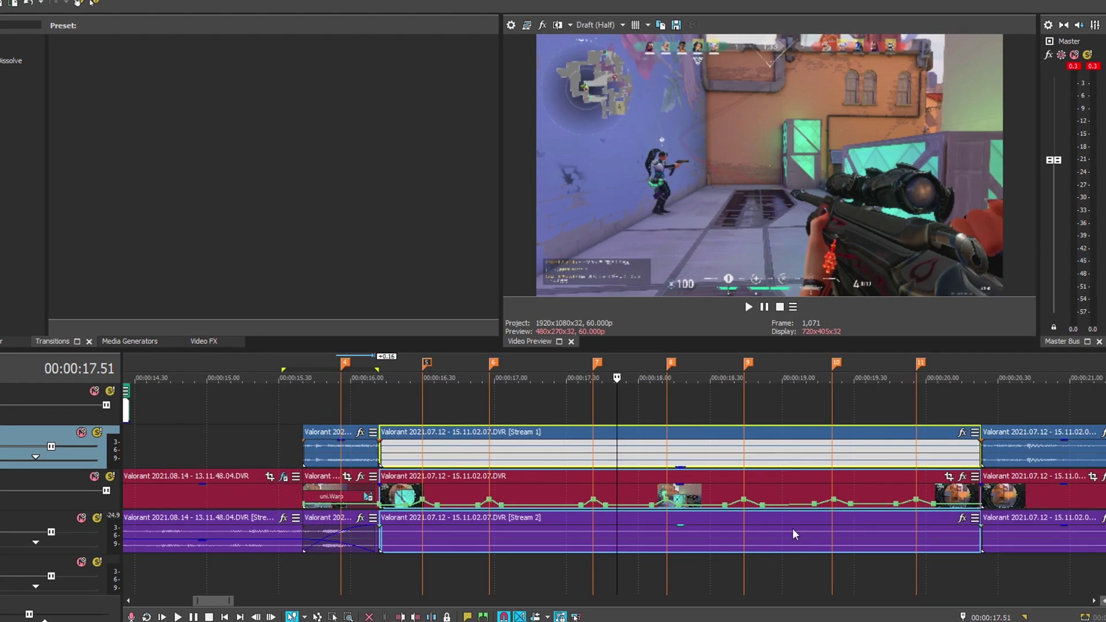
pyautogui.rightClick(851, 506)
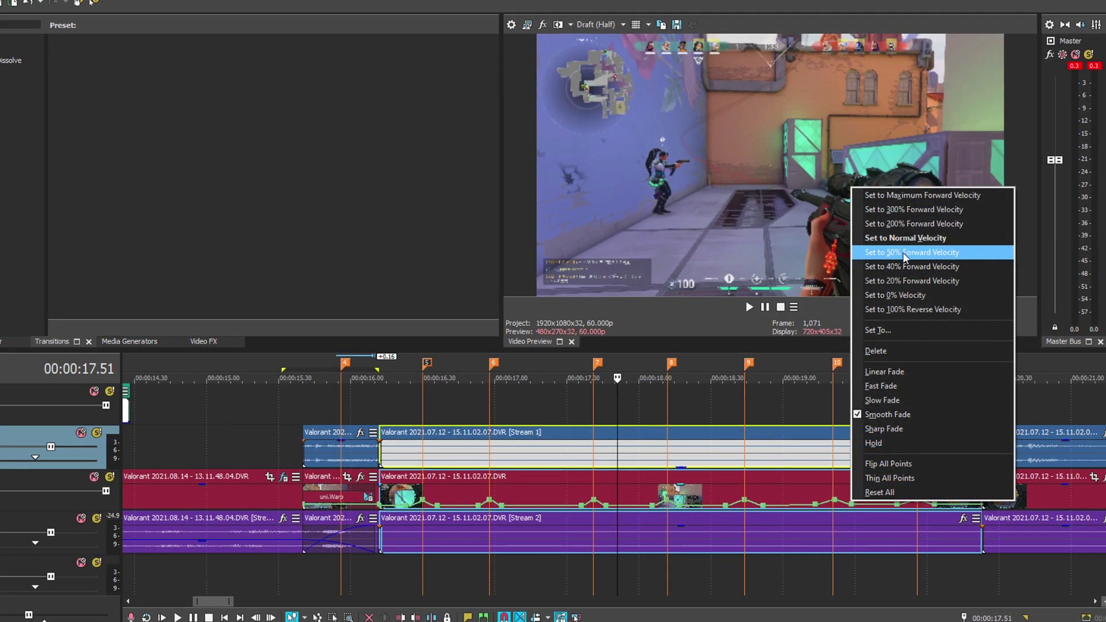
pyautogui.click(901, 253)
pyautogui.rightClick(821, 510)
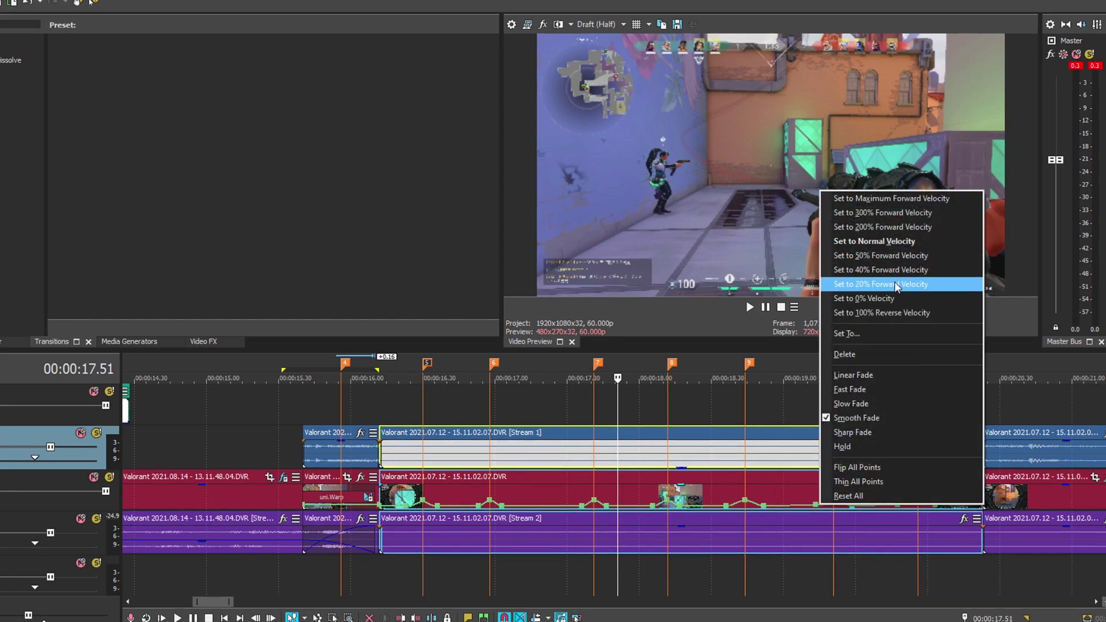
pyautogui.click(887, 256)
pyautogui.rightClick(899, 509)
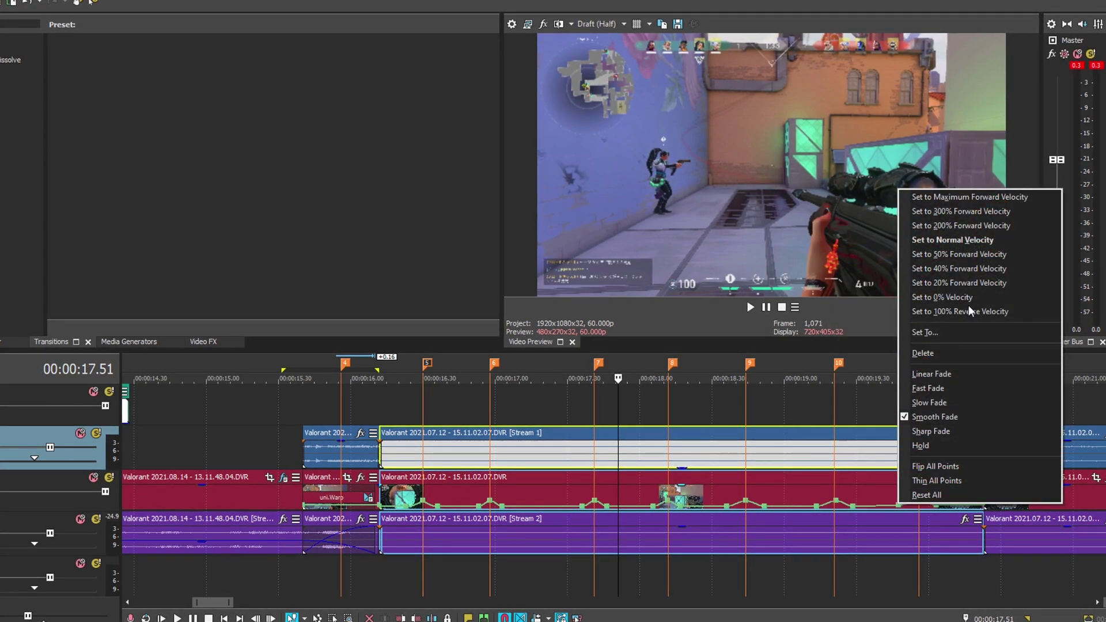
pyautogui.click(972, 257)
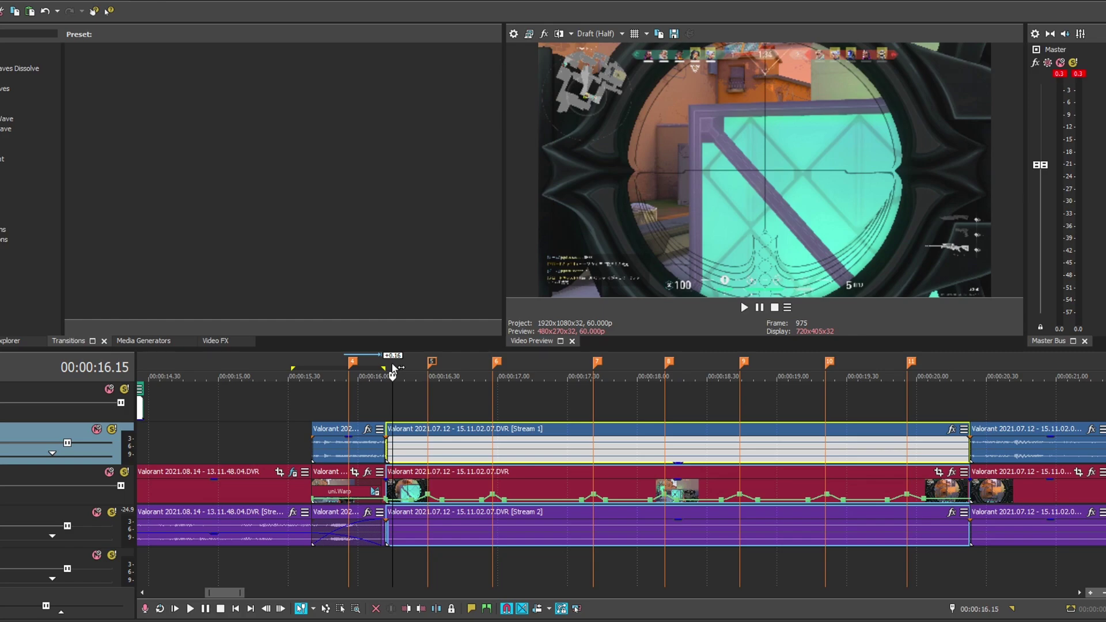
# - Play back the velocity-edited segment from its start at 00:00:16.12 to check the speed changes against the beats
pyautogui.press('space')
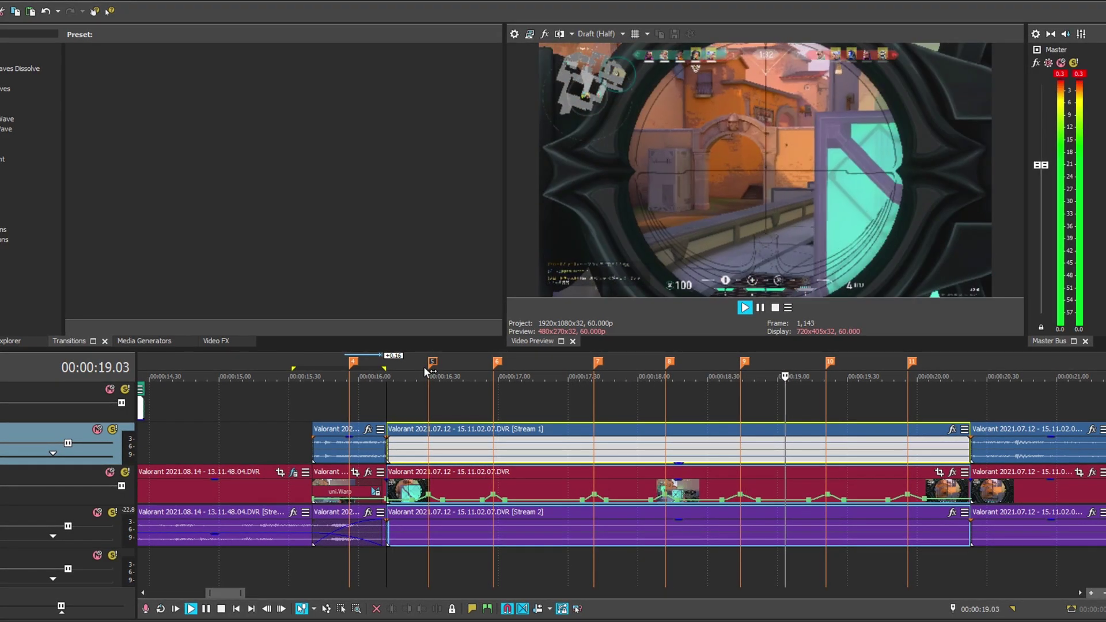
pyautogui.scroll(-6, 424, 366)
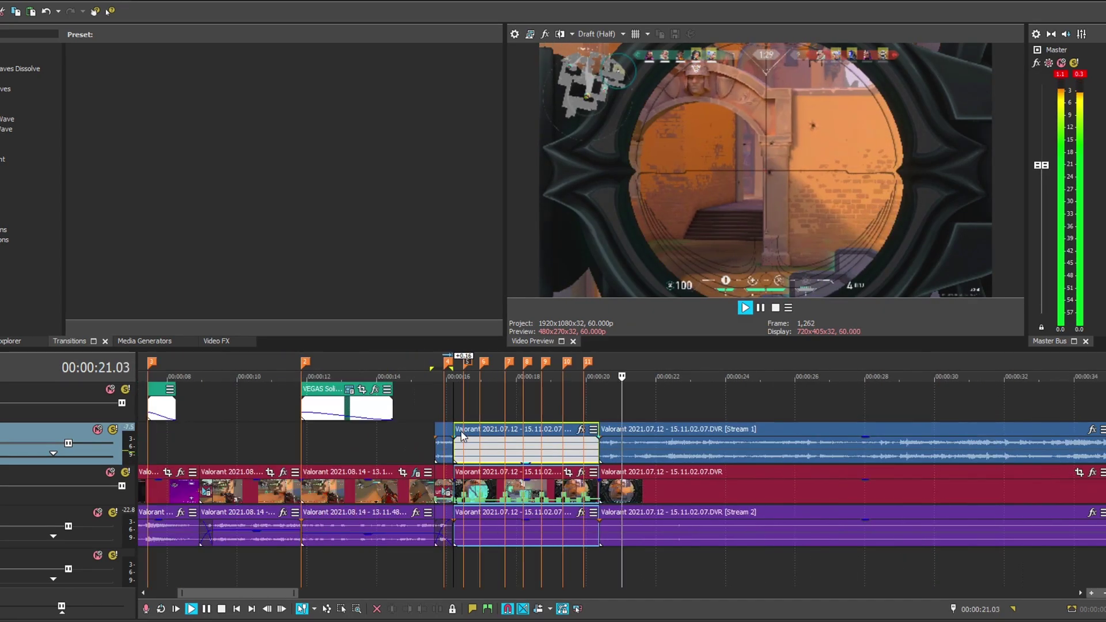
pyautogui.press('space')
pyautogui.scroll(9, 562, 398)
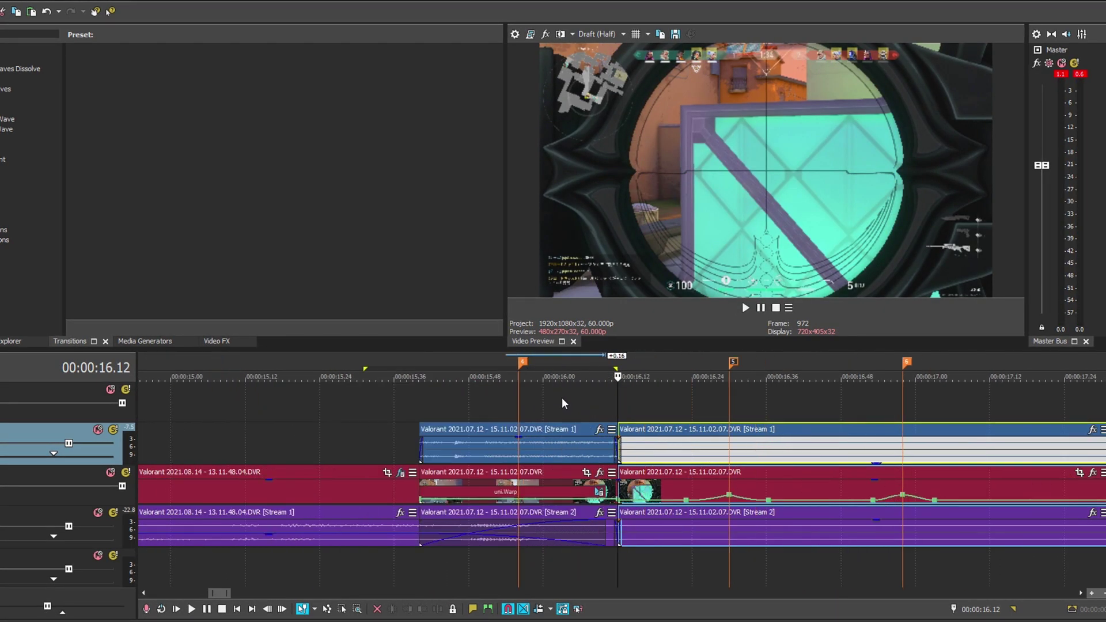
pyautogui.scroll(-9, 593, 438)
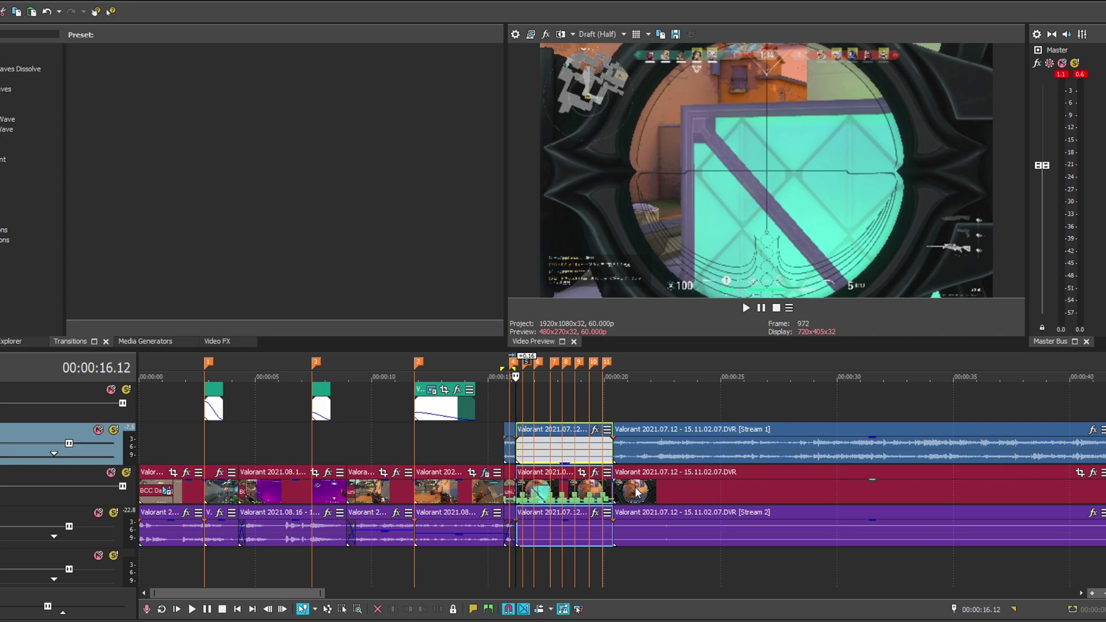
pyautogui.scroll(5, 638, 491)
pyautogui.press('space')
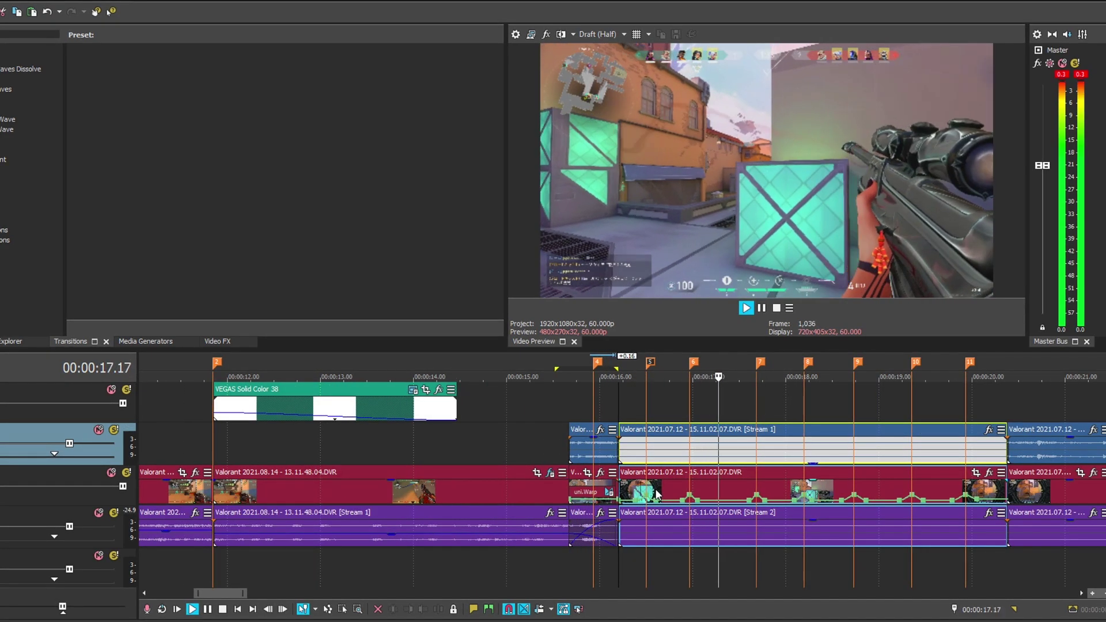
pyautogui.press('Return')
pyautogui.press('space')
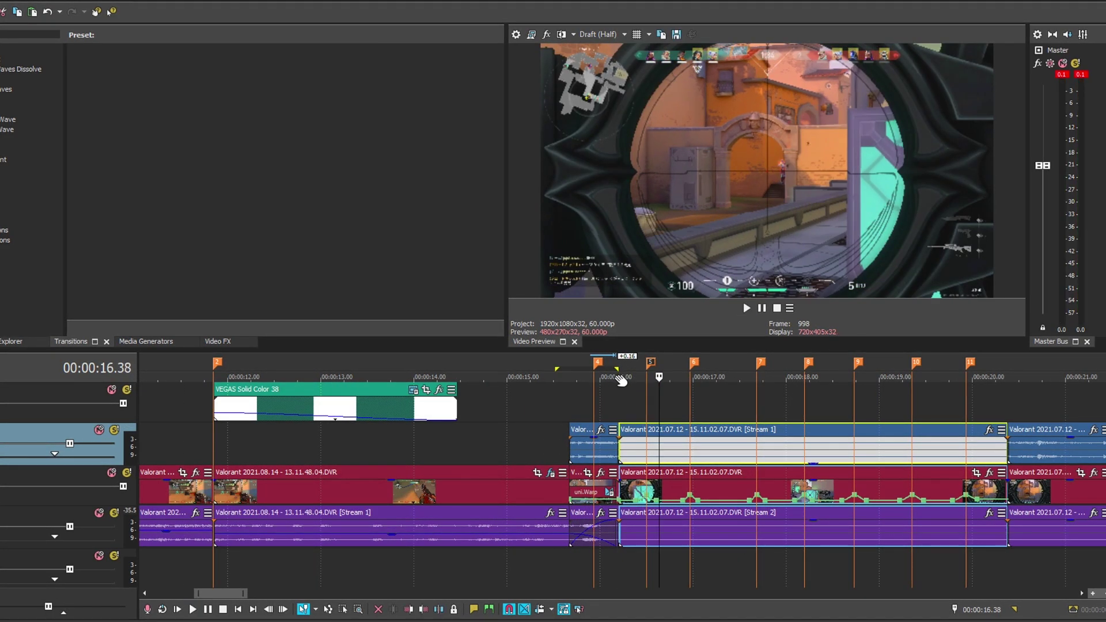
pyautogui.press('Return')
pyautogui.scroll(3, 722, 493)
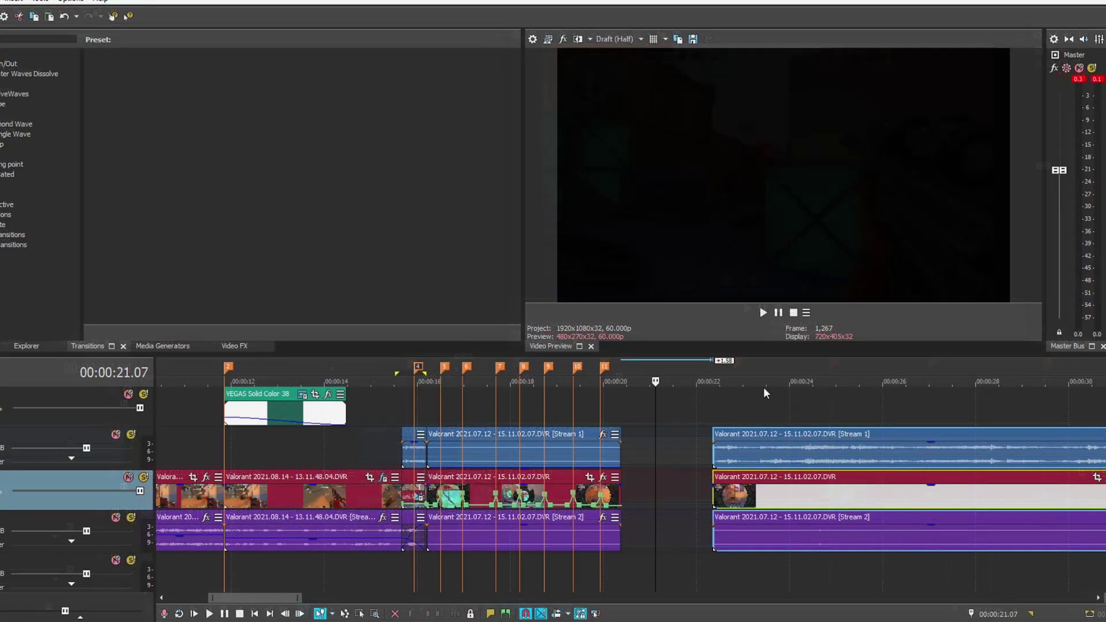
# - Scrub and play the following gameplay clip up to about 00:00:25.55 to find the kill shot
pyautogui.click(762, 393)
pyautogui.click(794, 369)
pyautogui.click(878, 365)
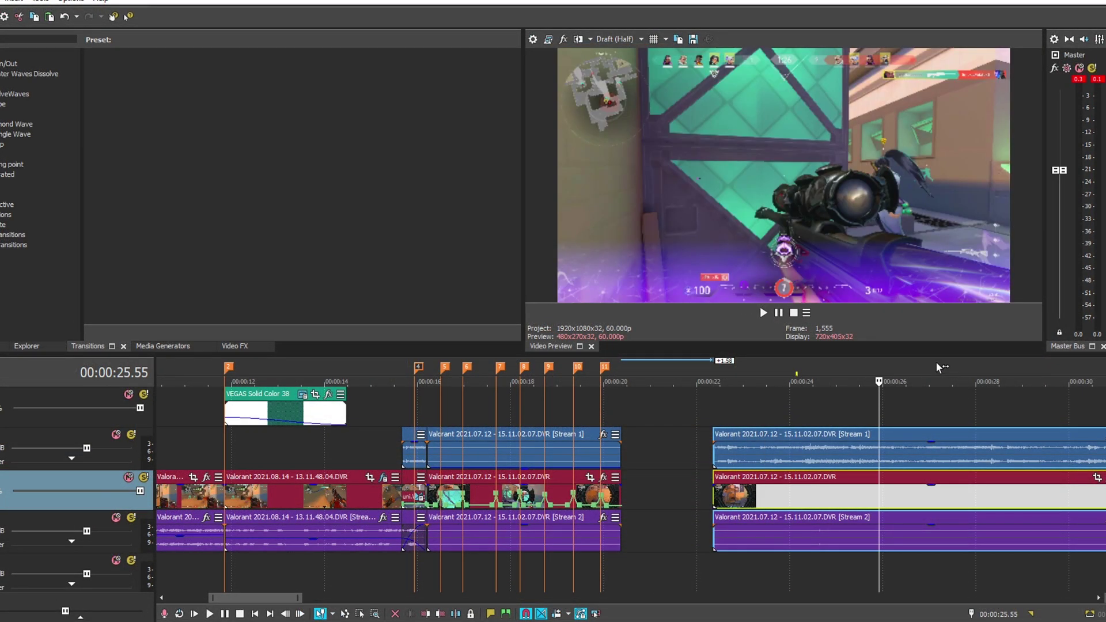
pyautogui.click(834, 366)
pyautogui.click(808, 370)
pyautogui.click(783, 374)
pyautogui.press('space')
pyautogui.press('Return')
# - Move the following gameplay clip earlier so it starts at about 00:00:20.27, just after the velocity-edited segment
pyautogui.moveTo(727, 499); pyautogui.dragTo(642, 490)
pyautogui.click(621, 375)
pyautogui.click(608, 374)
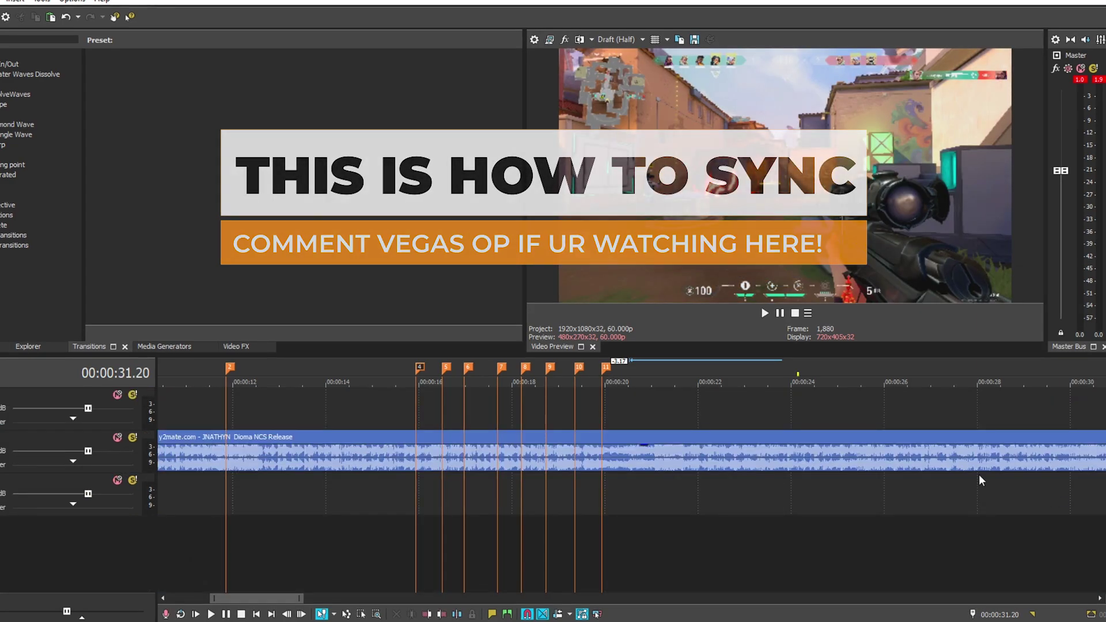
# - Play the music after marker 11 and add a beat marker at 00:00:21.04
pyautogui.moveTo(601, 378); pyautogui.dragTo(624, 377)
pyautogui.scroll(4, 719, 473)
pyautogui.press('space')
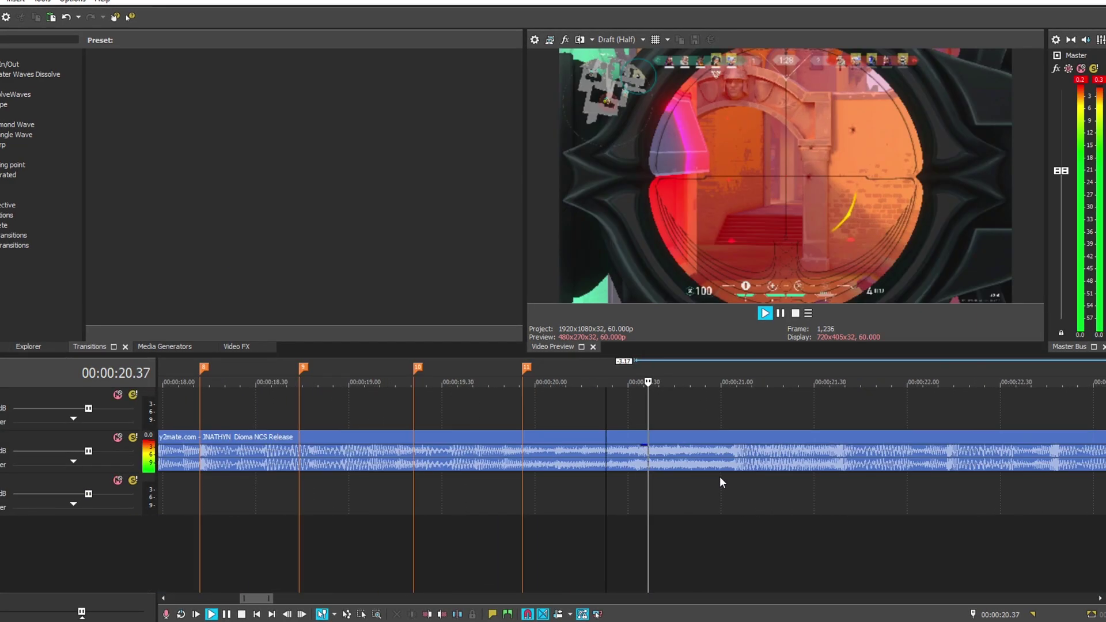
pyautogui.click(733, 378)
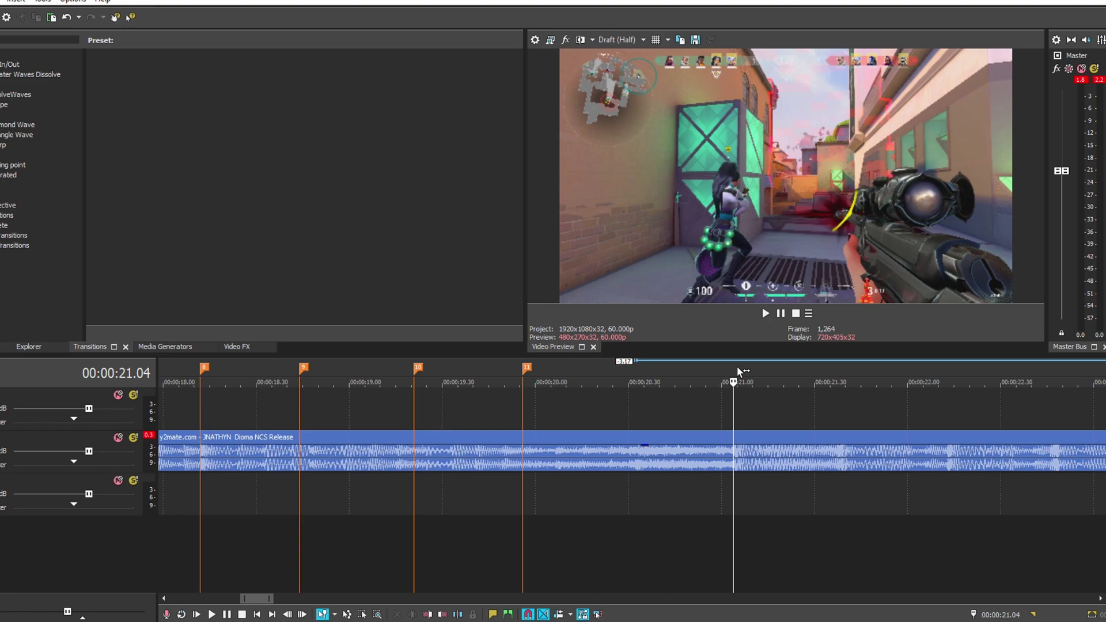
pyautogui.press('m')
pyautogui.press('Return')
# - Shift the following clip slightly earlier to line up its kill shot with marker 12, and extend its start back to the velocity-edited segment
pyautogui.scroll(3, 631, 489)
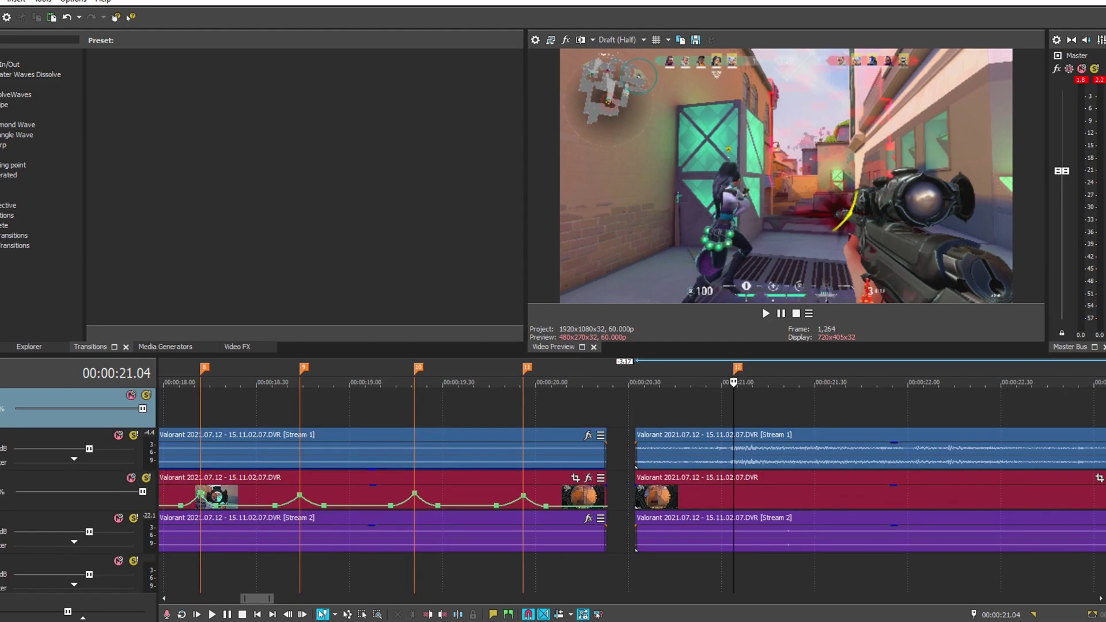
pyautogui.moveTo(790, 507)
pyautogui.mouseDown()
pyautogui.moveTo(816, 505)
pyautogui.moveTo(784, 503)
pyautogui.mouseUp()
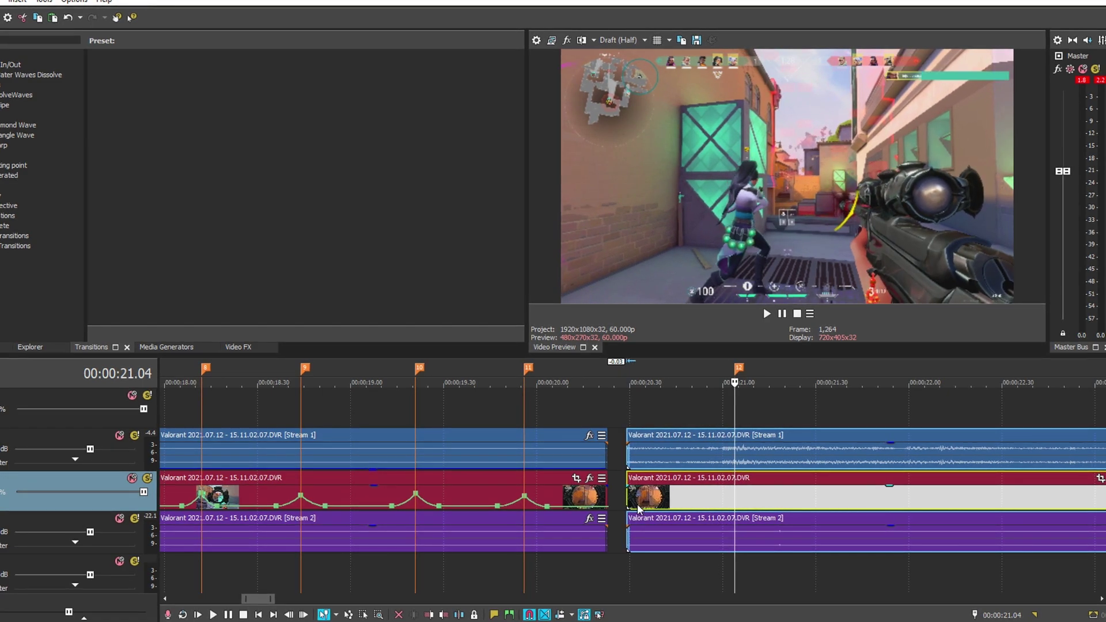
pyautogui.click(621, 498)
pyautogui.moveTo(626, 497); pyautogui.dragTo(609, 497)
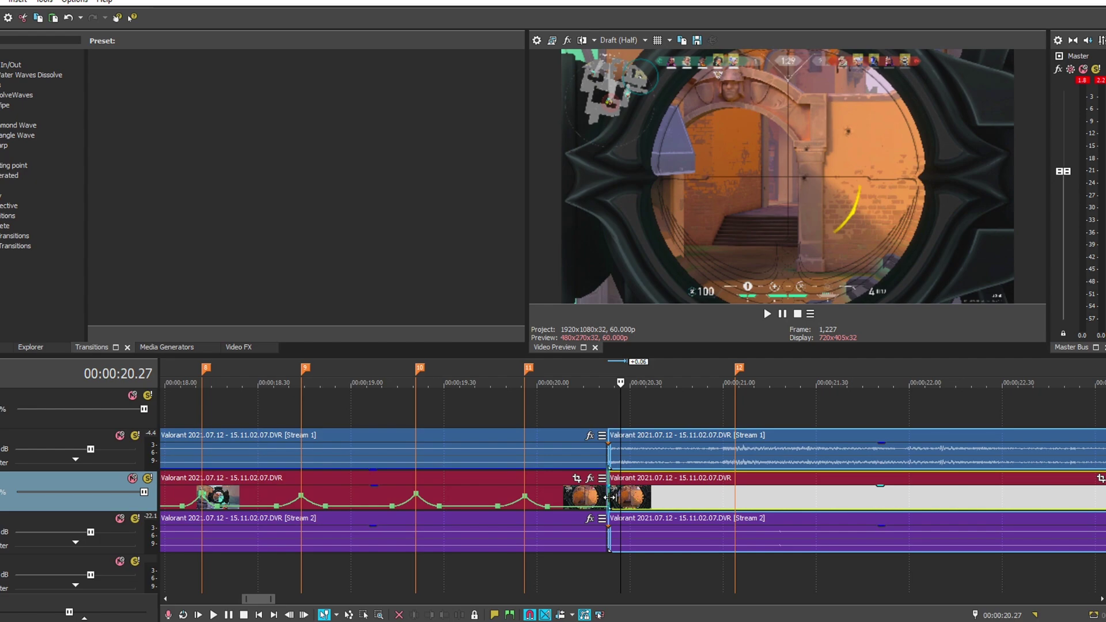
# - Preview the junction, overlap the following clip onto the velocity-edited segment by 0.06, and remove the uni.Warp transition from the overlap
pyautogui.moveTo(577, 369); pyautogui.dragTo(603, 368)
pyautogui.click(586, 368)
pyautogui.scroll(4, 586, 367)
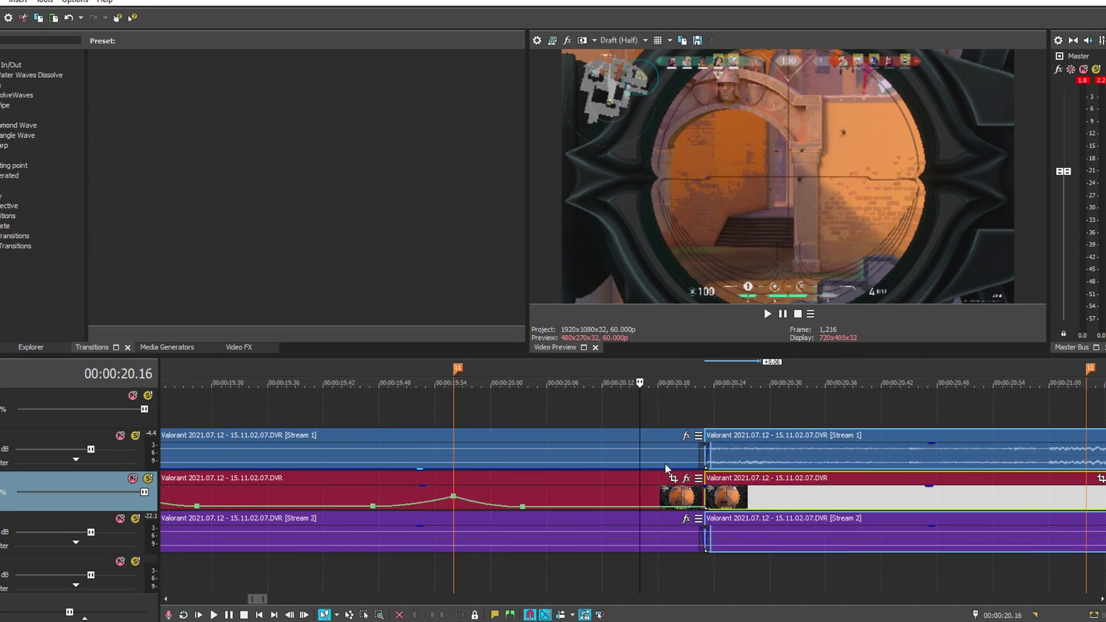
pyautogui.press('space')
pyautogui.press('space')
pyautogui.press('space')
pyautogui.moveTo(707, 496); pyautogui.dragTo(651, 496)
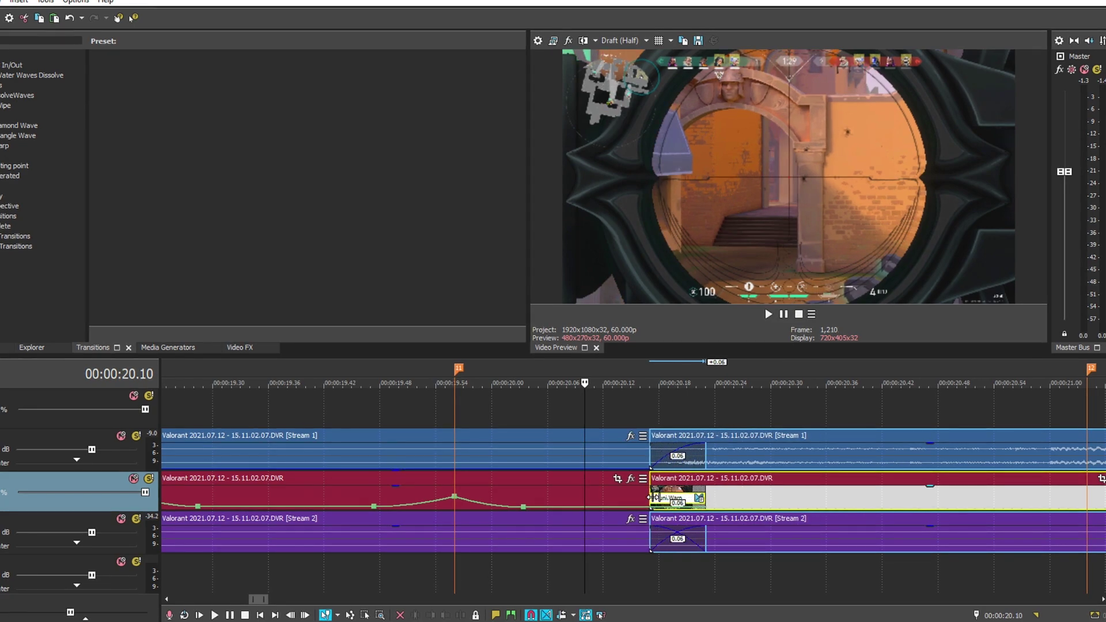
pyautogui.click(699, 498)
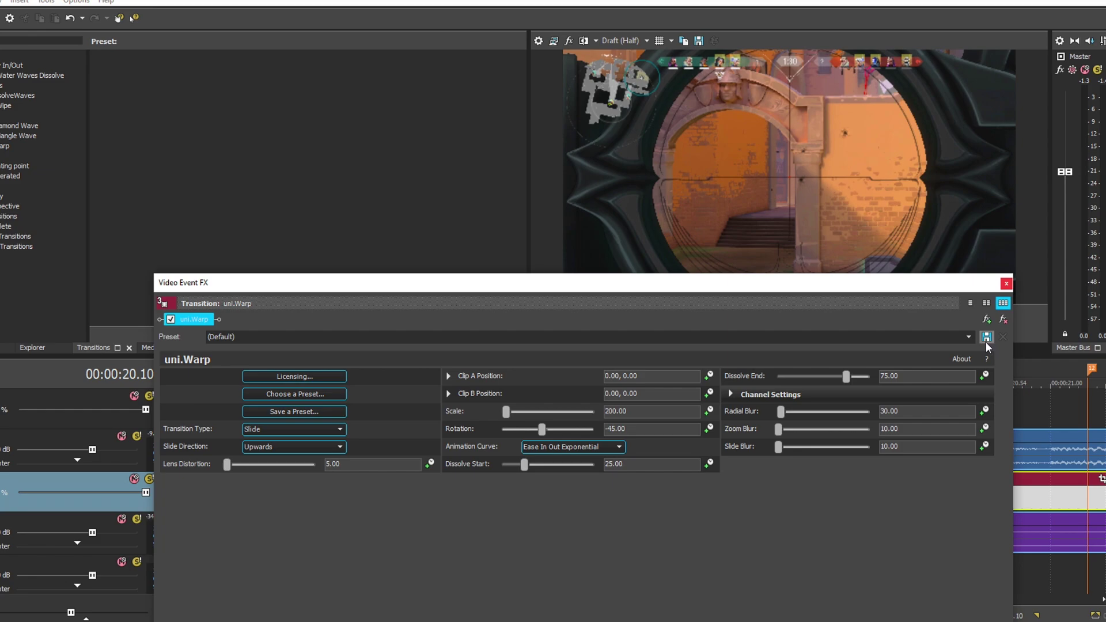
pyautogui.click(999, 323)
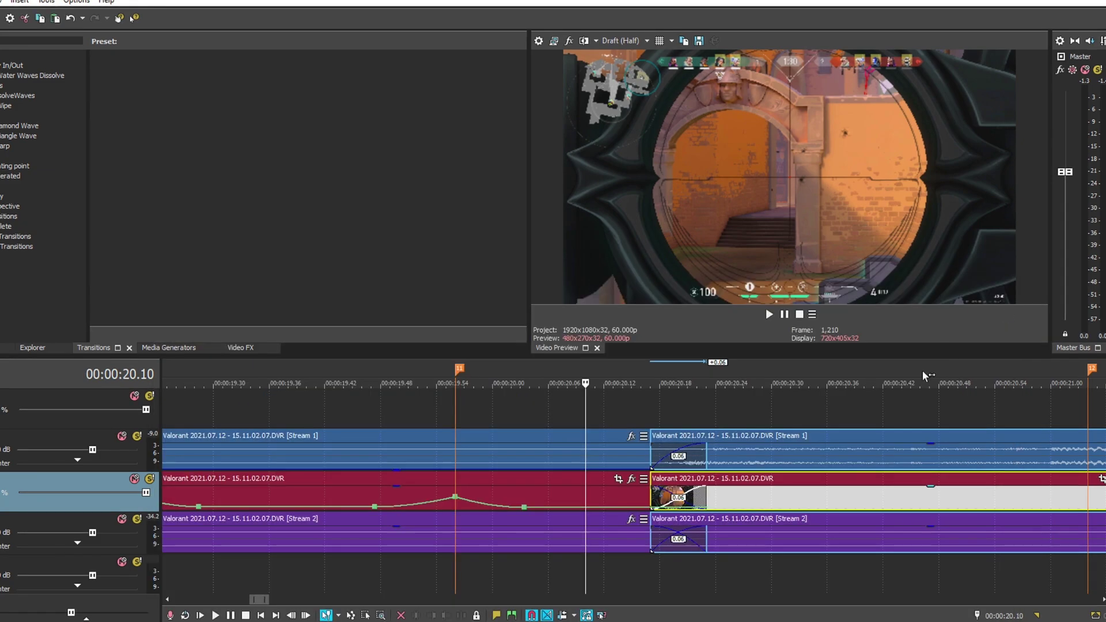
# - Lengthen the crossfade between the velocity-edited segment and the following clip to 0.18
pyautogui.click(566, 367)
pyautogui.press('Return')
pyautogui.moveTo(651, 493); pyautogui.dragTo(540, 493)
pyautogui.click(511, 372)
pyautogui.press('Return')
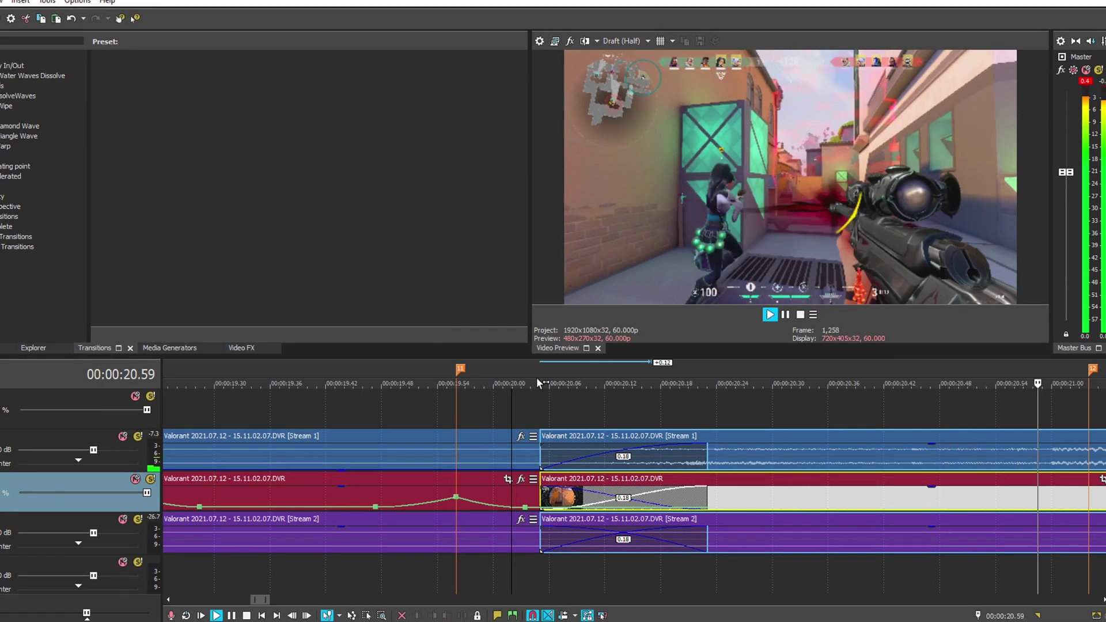
# - Play back the crossfade and the kill shot, and place the playhead at marker 12, 00:00:21.04
pyautogui.press('Return')
pyautogui.scroll(-4, 571, 405)
pyautogui.press('Return')
pyautogui.press('Return')
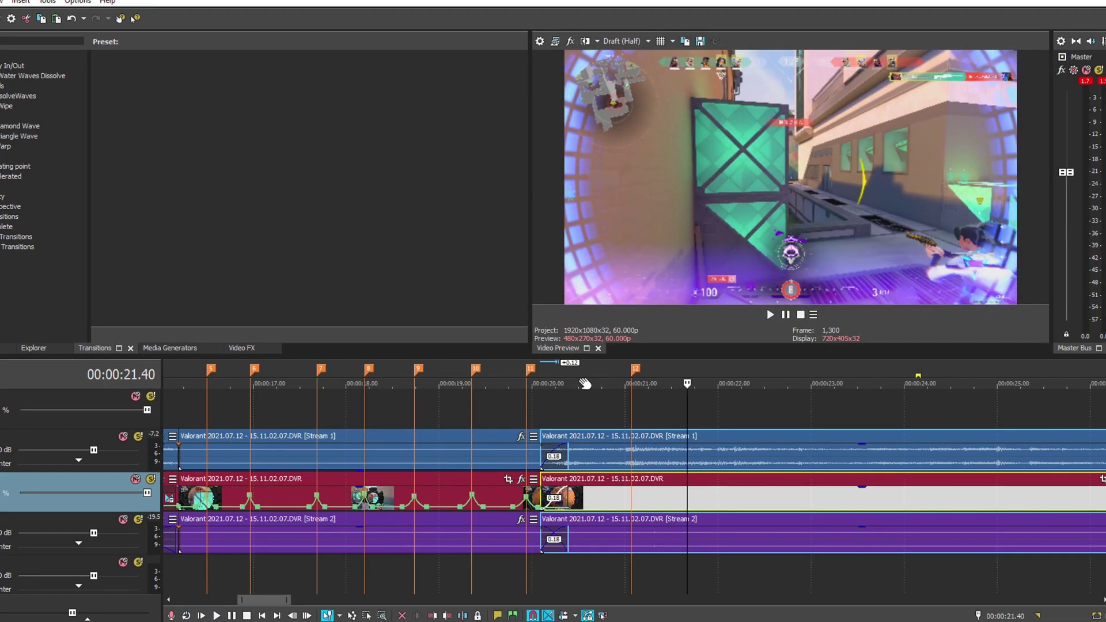
pyautogui.click(578, 378)
pyautogui.scroll(4, 733, 454)
pyautogui.press('Return')
pyautogui.press('Return')
pyautogui.click(791, 372)
pyautogui.press('Return')
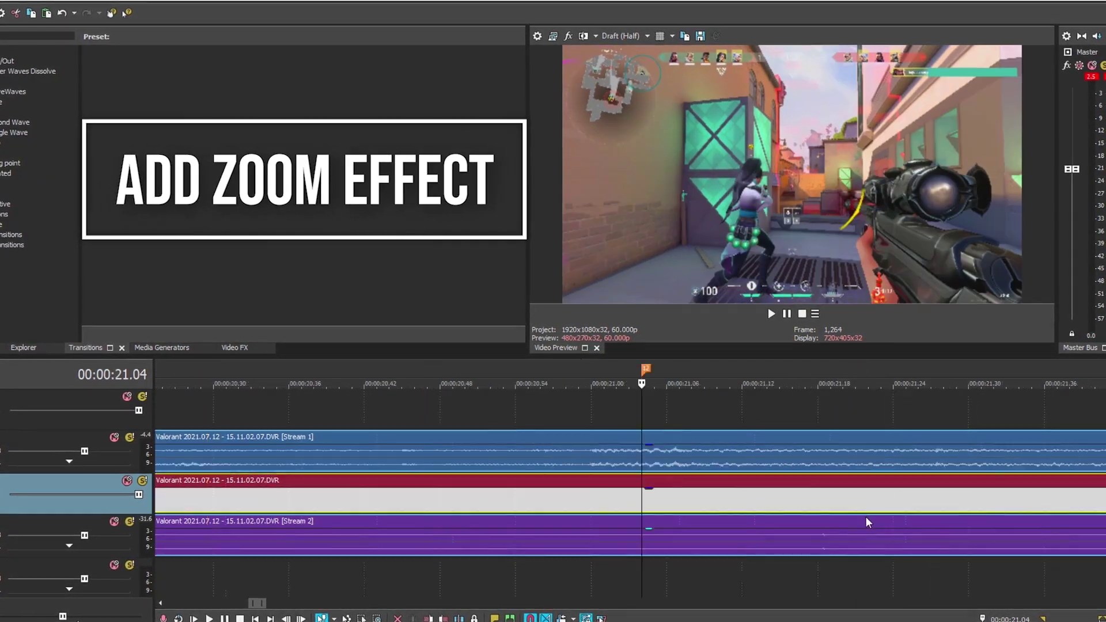
pyautogui.scroll(-5, 658, 520)
pyautogui.scroll(3, 650, 512)
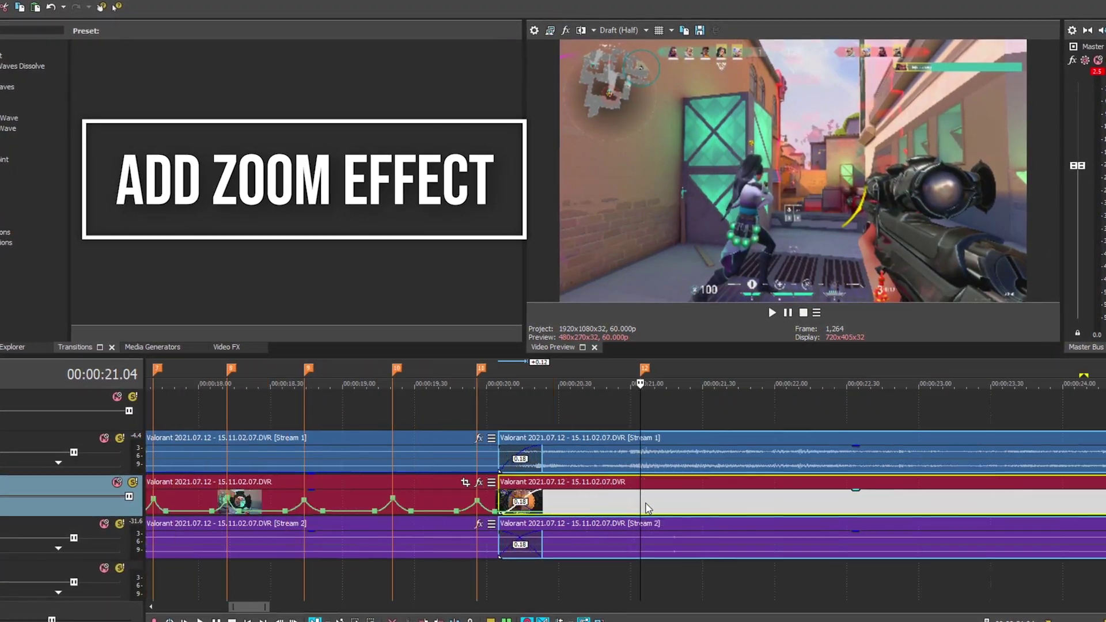
# - Split the kill clip at marker 12 and again at 00:00:21.22 to isolate a short piece for the zoom
pyautogui.press('s')
pyautogui.press('Return')
pyautogui.press('Return')
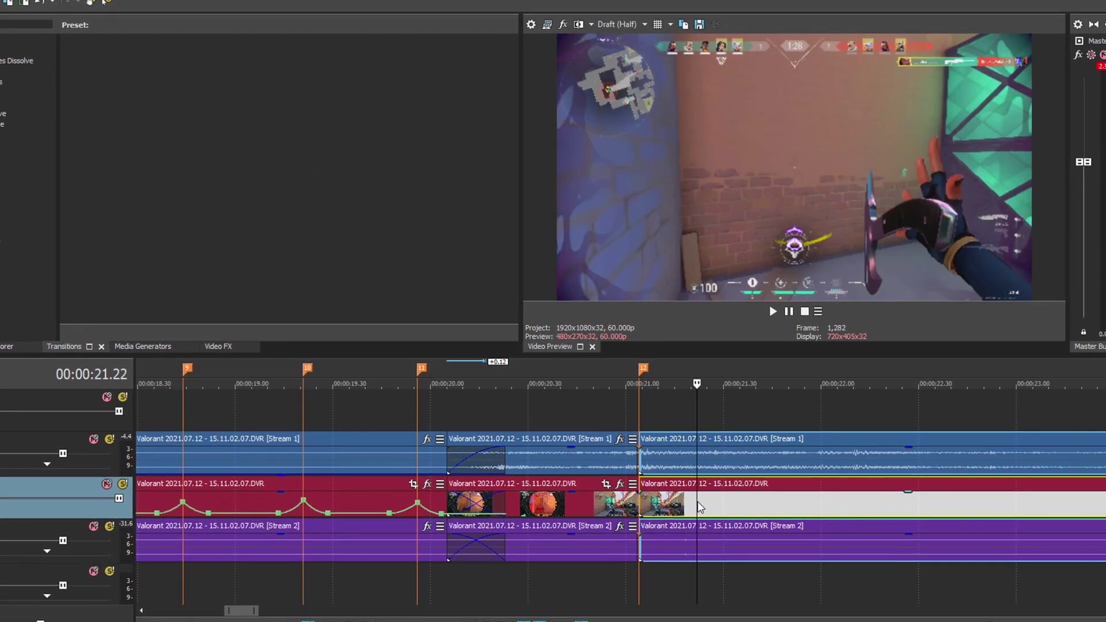
pyautogui.press('s')
# - Bring up Event Pan/Crop for the short piece and add a full-frame position keyframe at 00:00:00.10
pyautogui.click(675, 509)
pyautogui.click(663, 485)
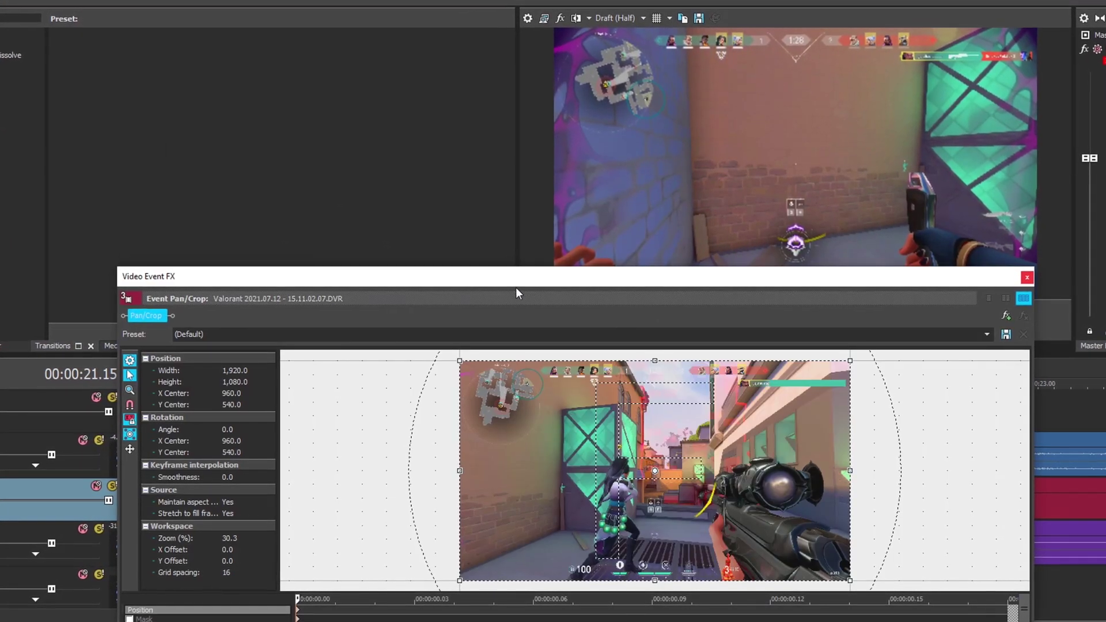
pyautogui.moveTo(534, 275); pyautogui.dragTo(536, 146)
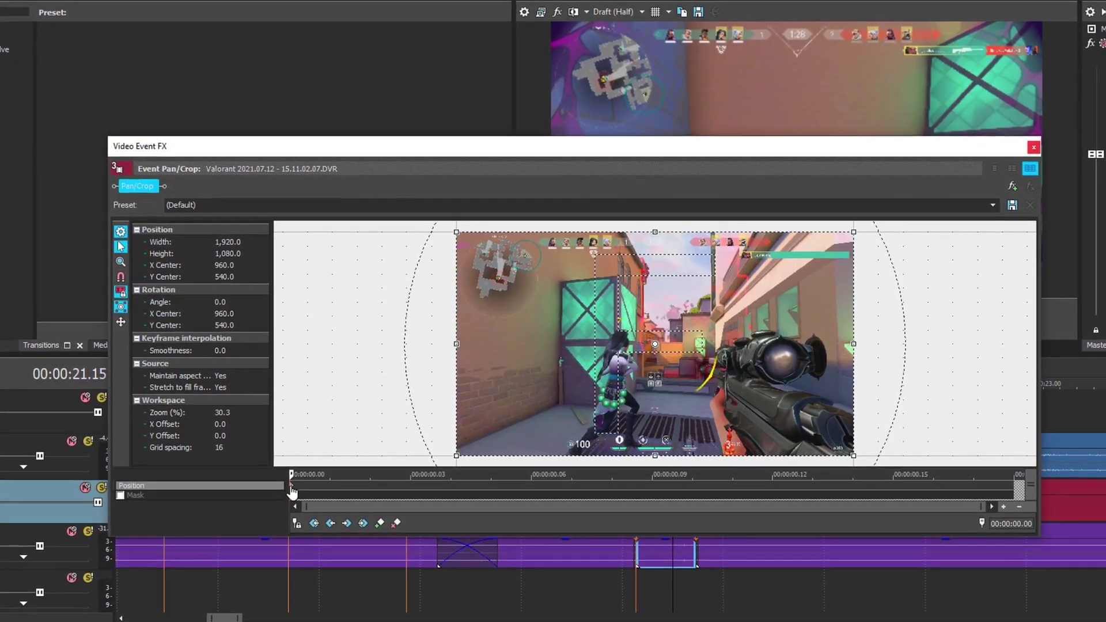
pyautogui.press('Right')
pyautogui.press('Right')
pyautogui.press('Right')
pyautogui.press('Right')
pyautogui.press('Right')
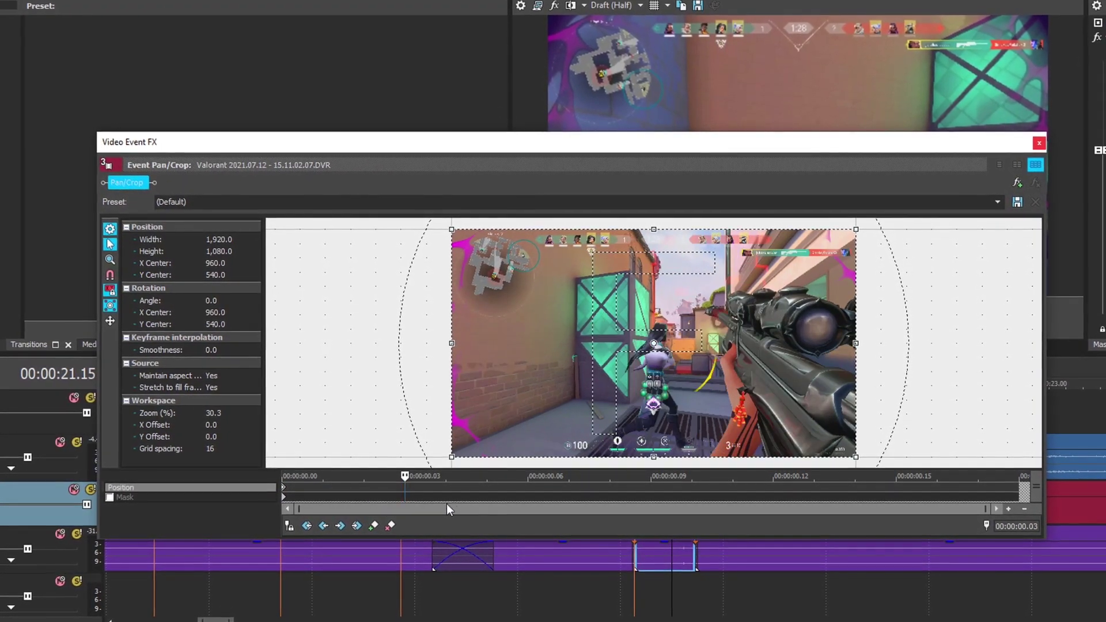
pyautogui.moveTo(569, 503); pyautogui.dragTo(696, 492)
pyautogui.doubleClick(690, 489)
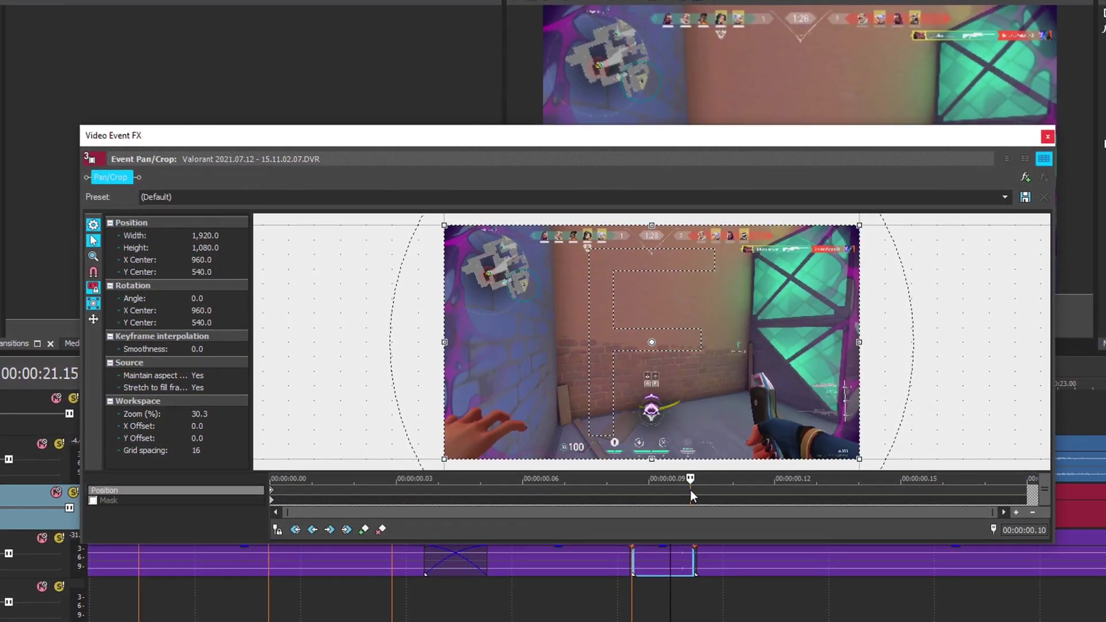
# - Crop the first position keyframe to 1,708.8 by 961.2 around the center and play back the zoom across marker 12
pyautogui.click(268, 495)
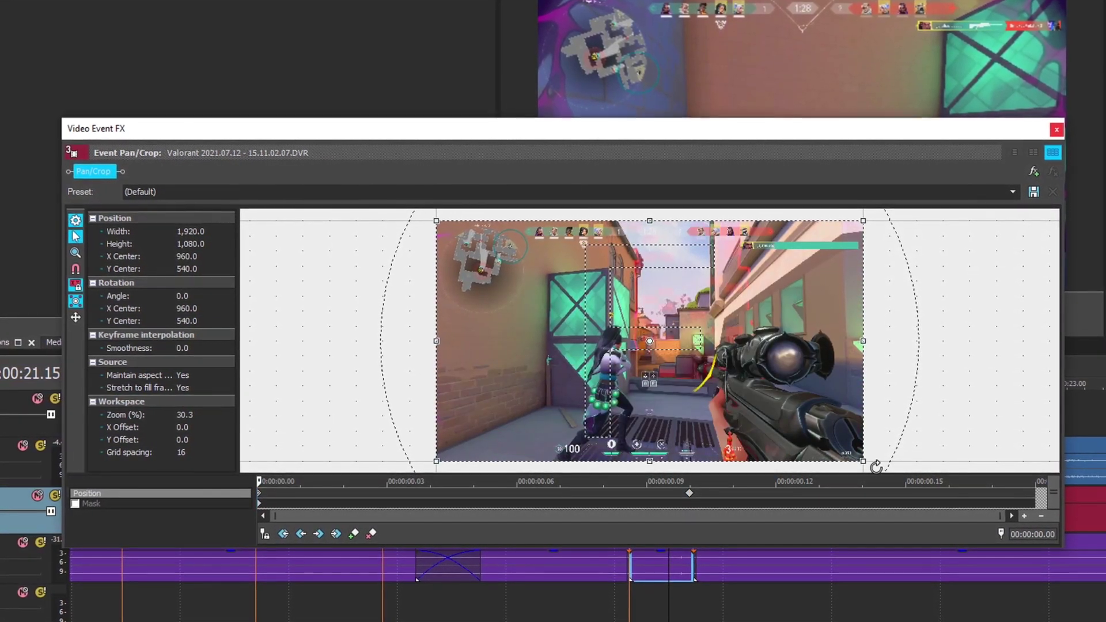
pyautogui.moveTo(864, 461); pyautogui.dragTo(840, 447)
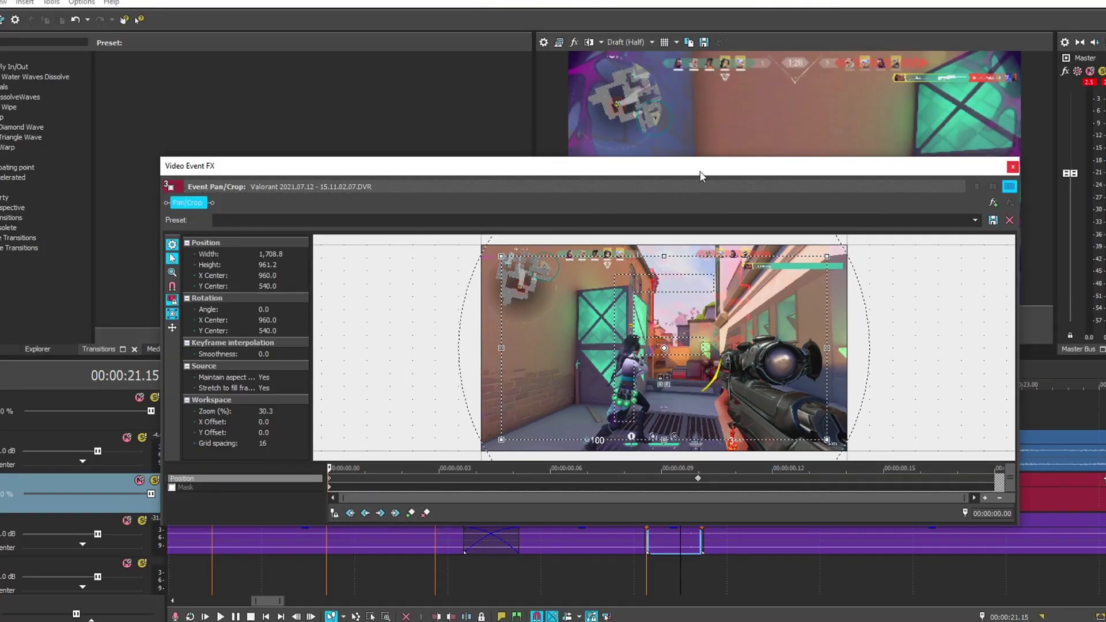
pyautogui.moveTo(701, 175); pyautogui.dragTo(667, 541)
pyautogui.click(608, 363)
pyautogui.press('space')
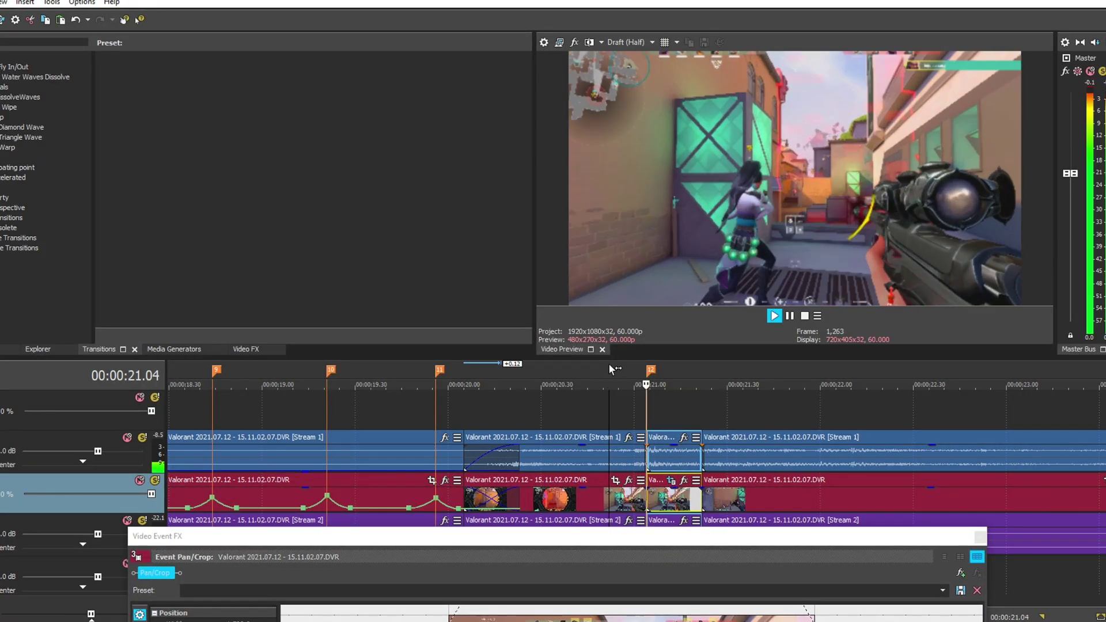
pyautogui.click(600, 367)
pyautogui.press('Return')
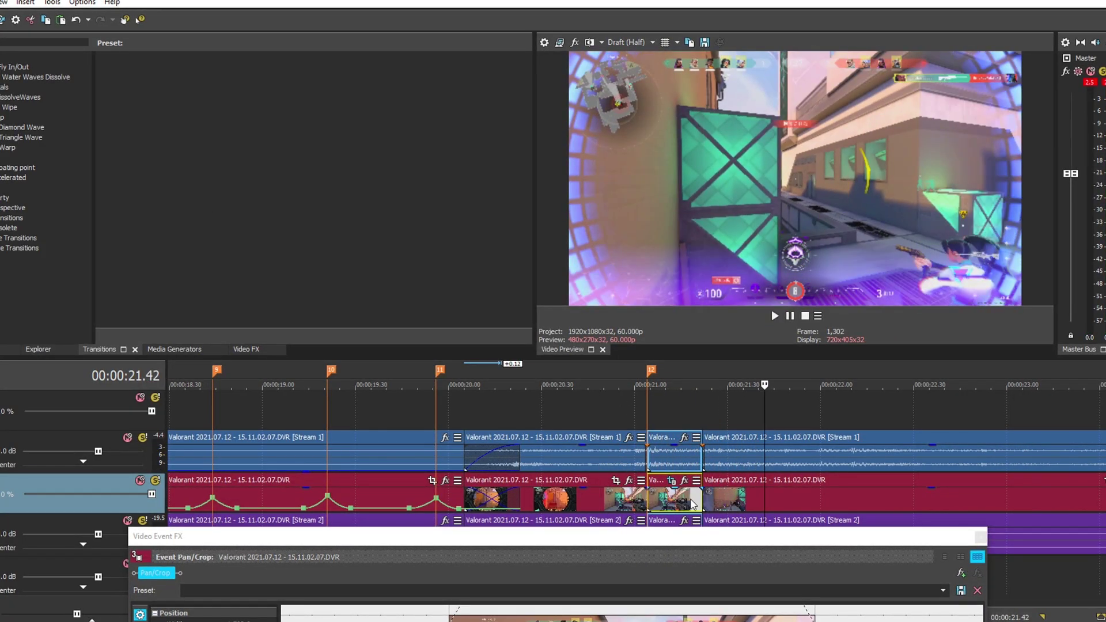
# - Trim the following clip's start by 0.06 and extend the end of the zoomed piece to meet it
pyautogui.click(668, 385)
pyautogui.press('space')
pyautogui.click(666, 384)
pyautogui.scroll(3, 736, 446)
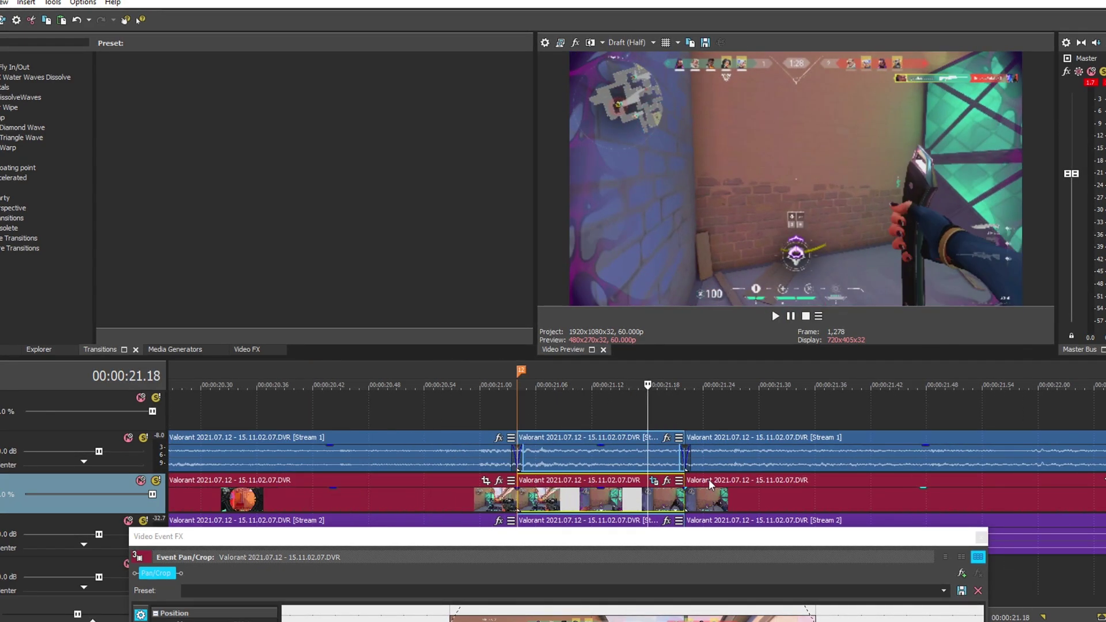
pyautogui.moveTo(687, 499); pyautogui.dragTo(740, 499)
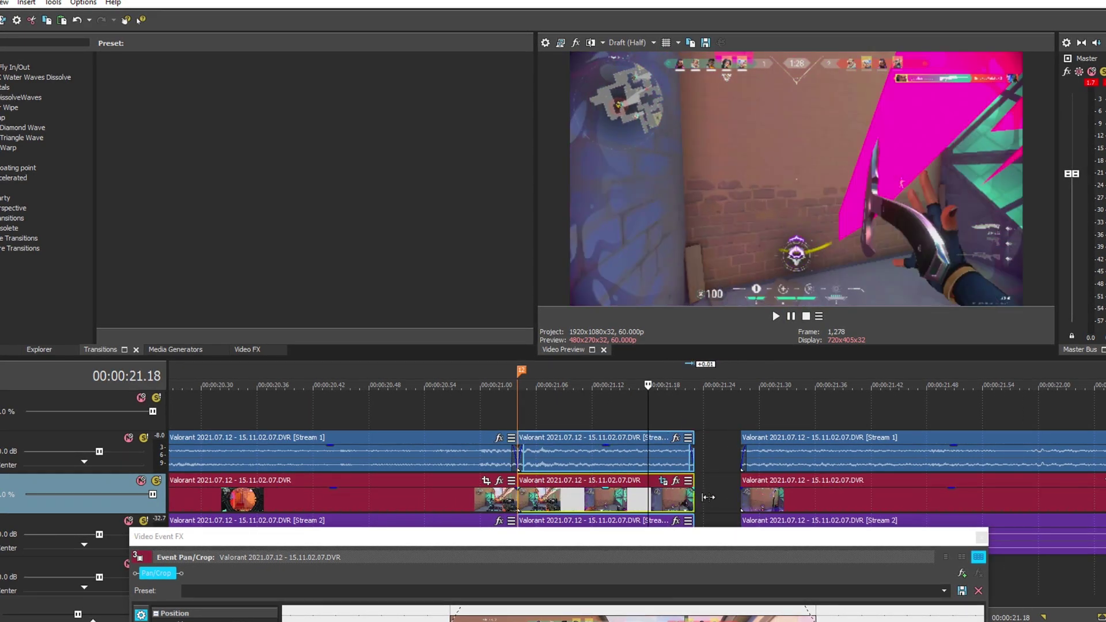
# - Play back the lengthened zoom piece, review its Pan/Crop keyframe at 00:00:00.10, and close the effect window
pyautogui.press('space')
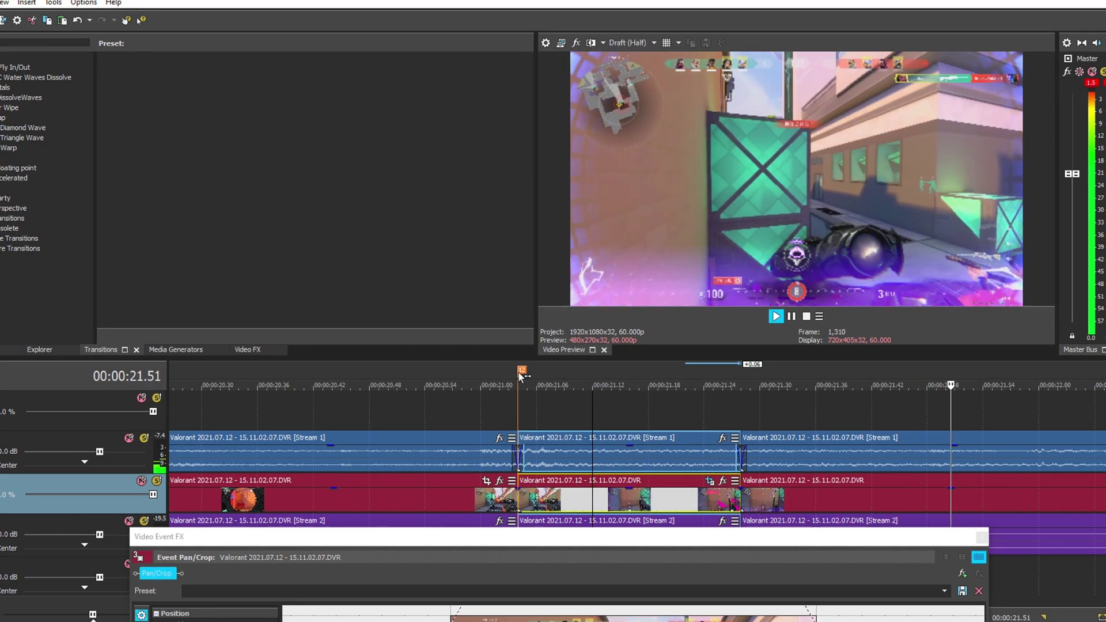
pyautogui.scroll(-3, 485, 378)
pyautogui.press('space')
pyautogui.click(488, 372)
pyautogui.press('space')
pyautogui.click(478, 374)
pyautogui.press('space')
pyautogui.moveTo(586, 544); pyautogui.dragTo(558, 197)
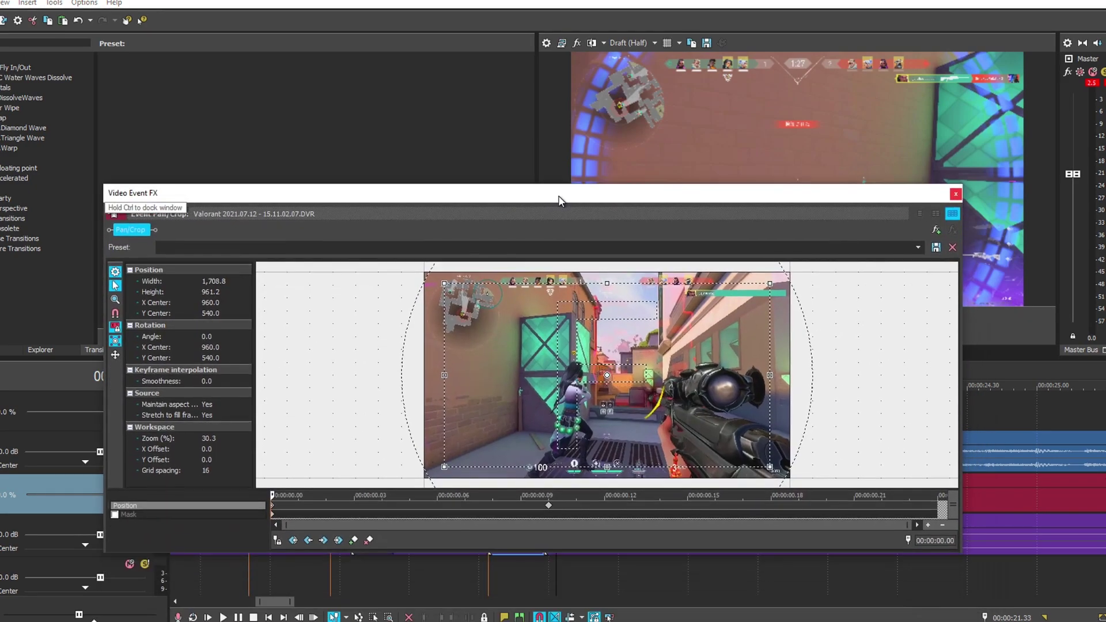
pyautogui.click(548, 509)
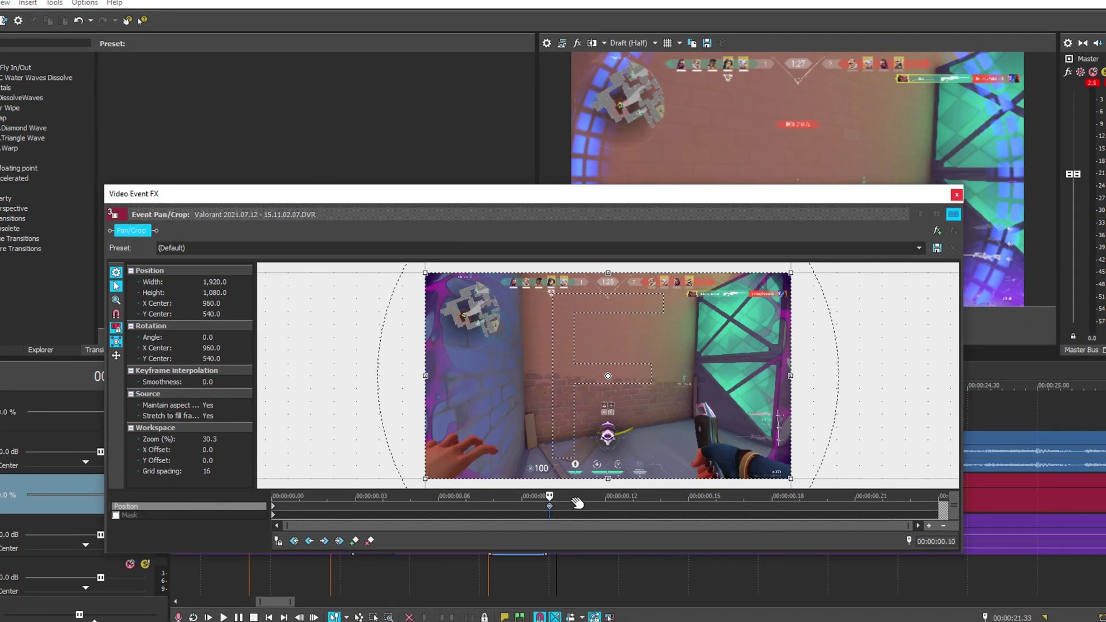
pyautogui.click(955, 194)
# - Copy the earlier VEGAS Solid Color flash to marker 12 on the top track and shorten its end by 1.20
pyautogui.press('space')
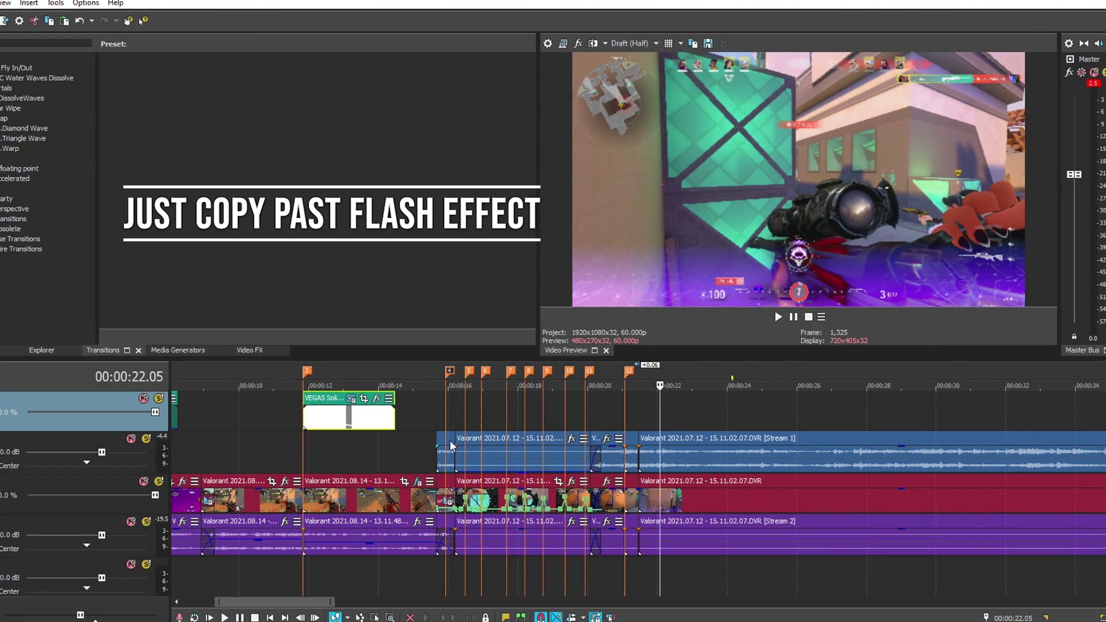
pyautogui.click(625, 406)
pyautogui.press('space')
pyautogui.press('space')
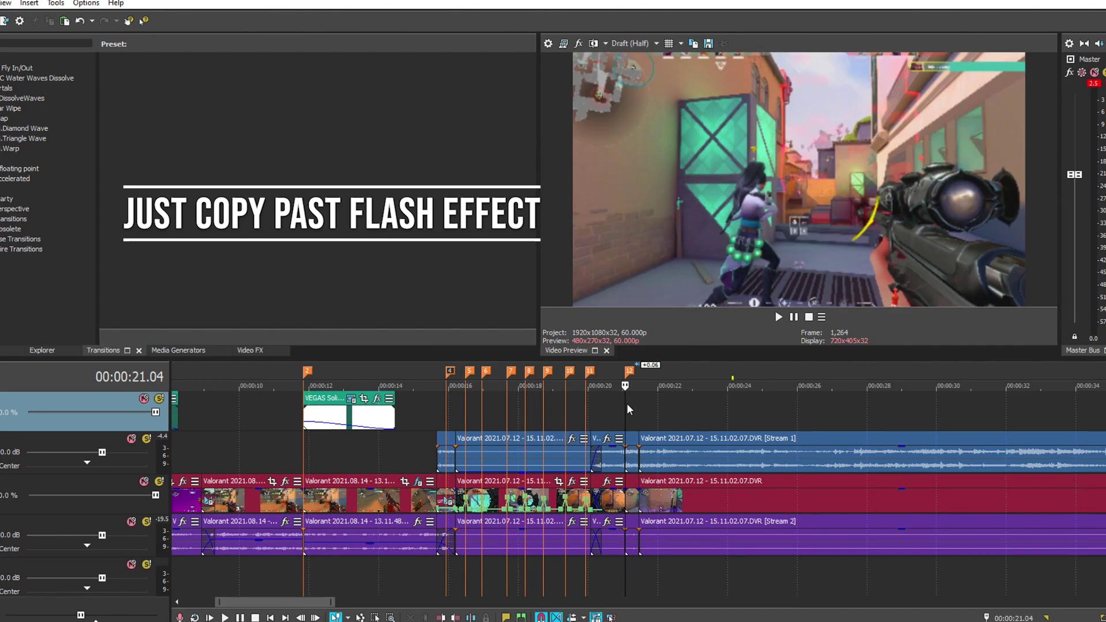
pyautogui.hotkey('ctrl', 'v')
pyautogui.click(639, 262)
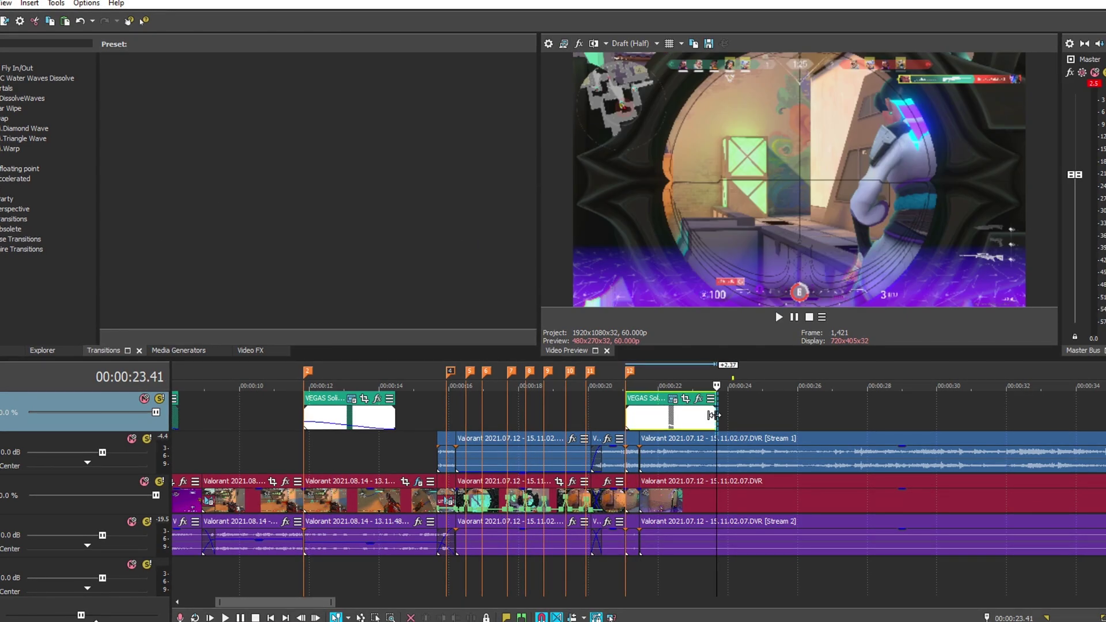
pyautogui.moveTo(717, 417); pyautogui.dragTo(667, 420)
# - Play back the sequence to review the flash and zoom at marker 12 together with the preceding velocity edit
pyautogui.click(589, 372)
pyautogui.press('space')
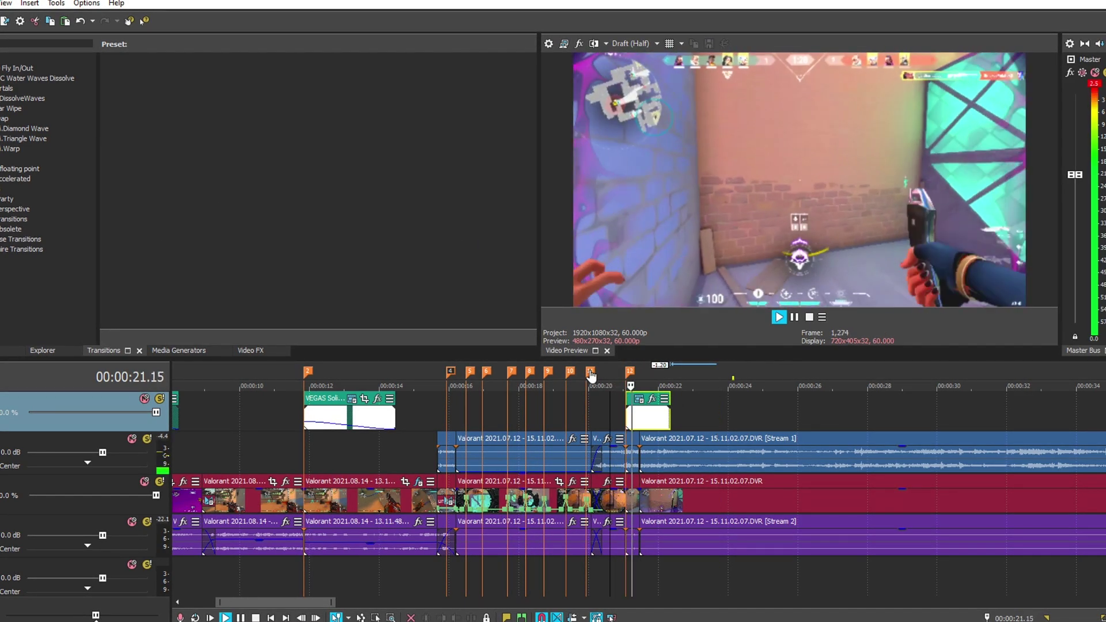
pyautogui.scroll(5, 589, 374)
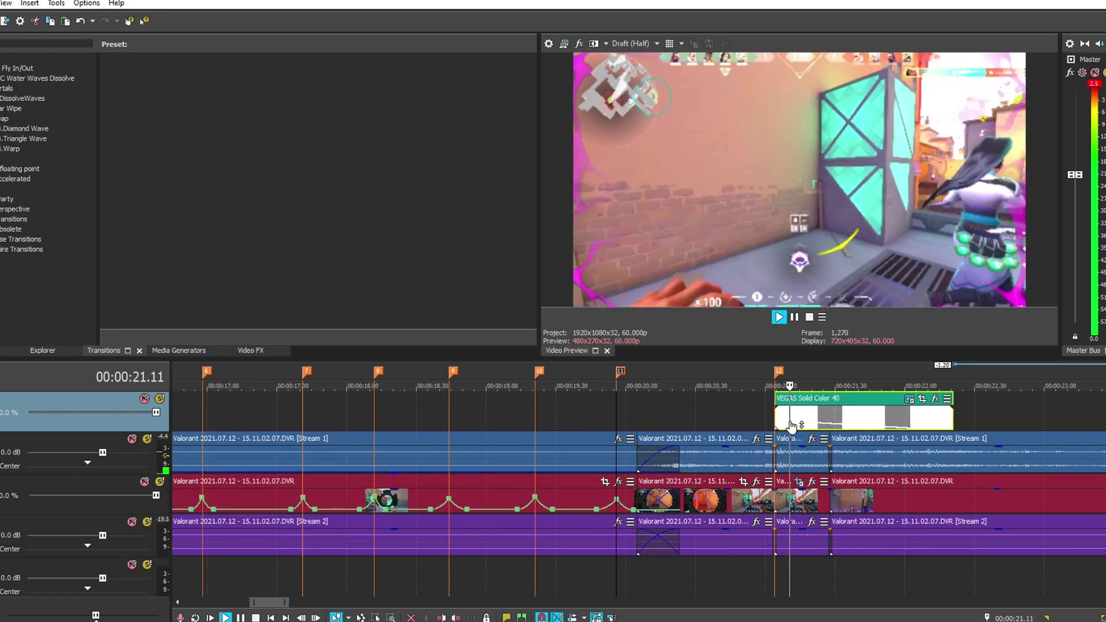
pyautogui.click(750, 389)
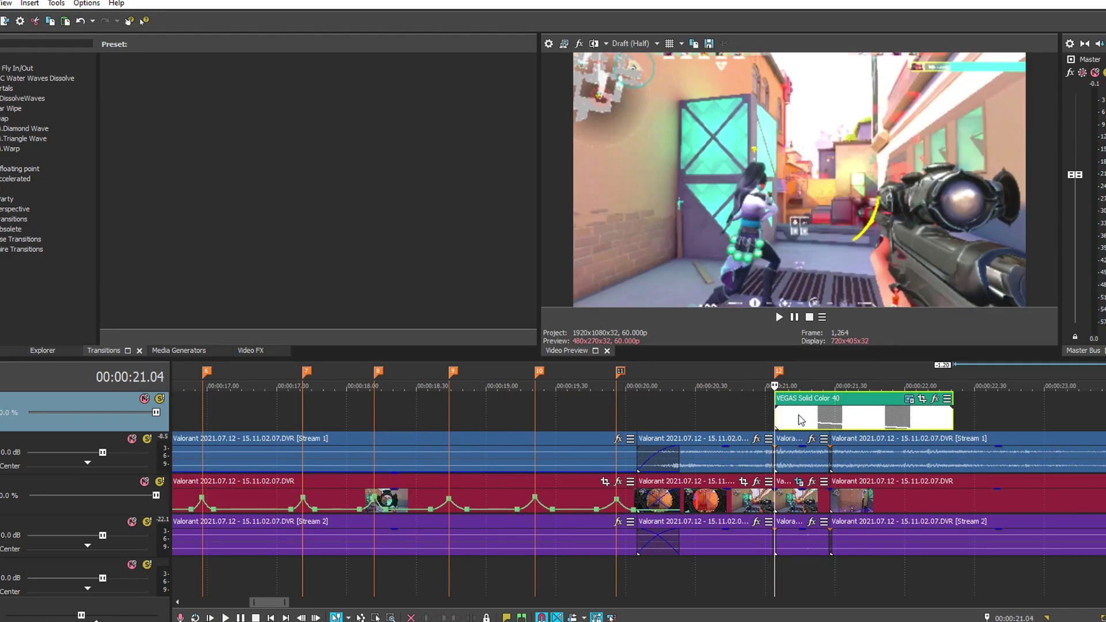
pyautogui.scroll(-5, 745, 434)
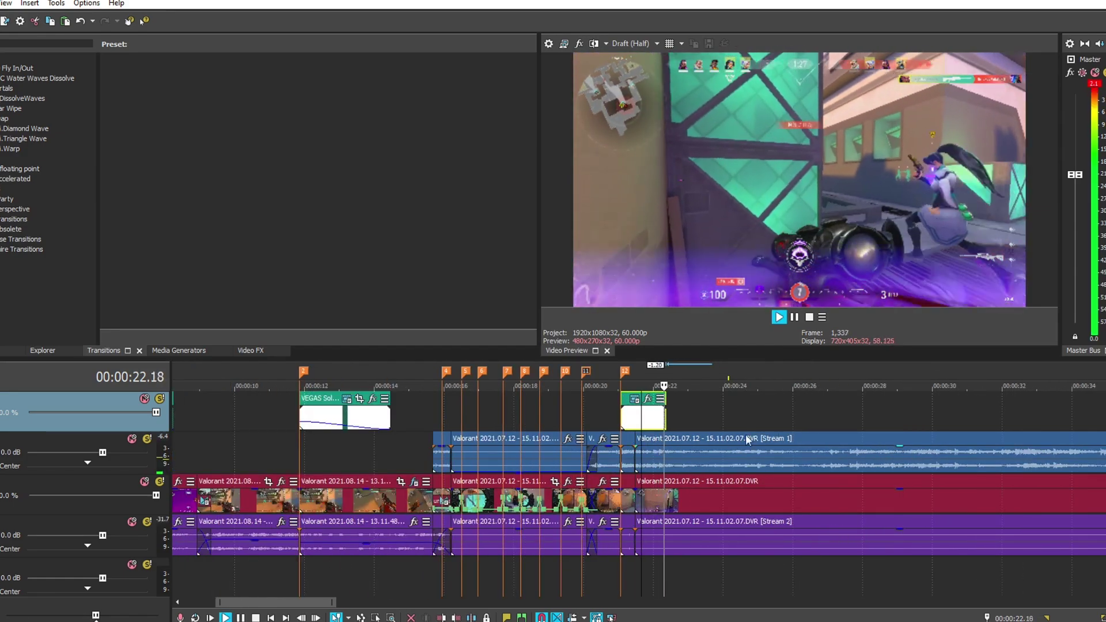
pyautogui.press('space')
pyautogui.click(627, 451)
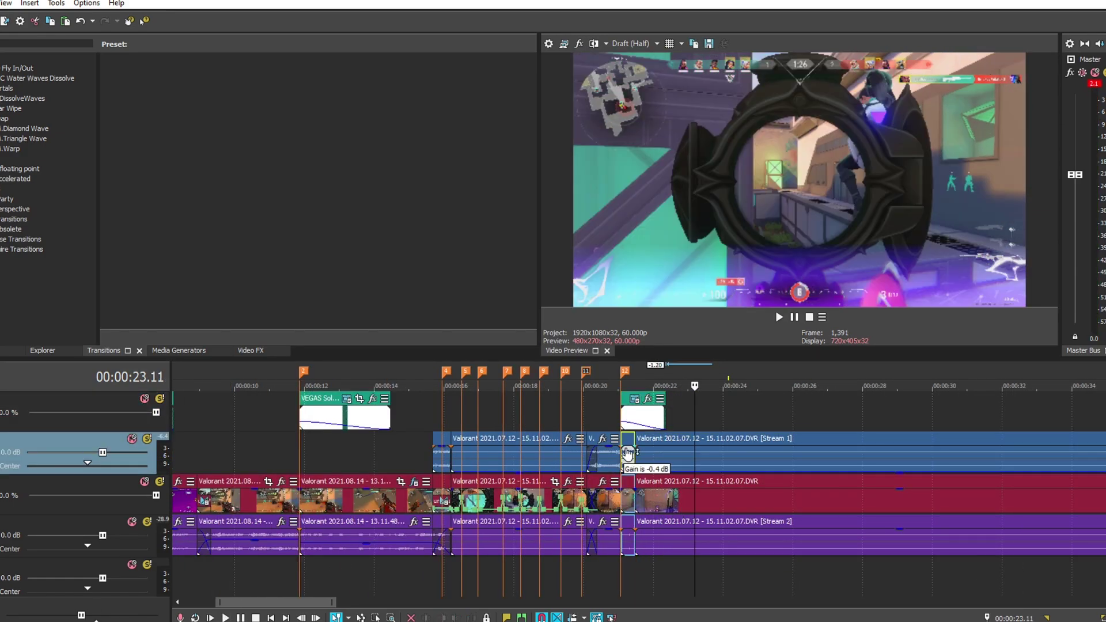
pyautogui.press('space')
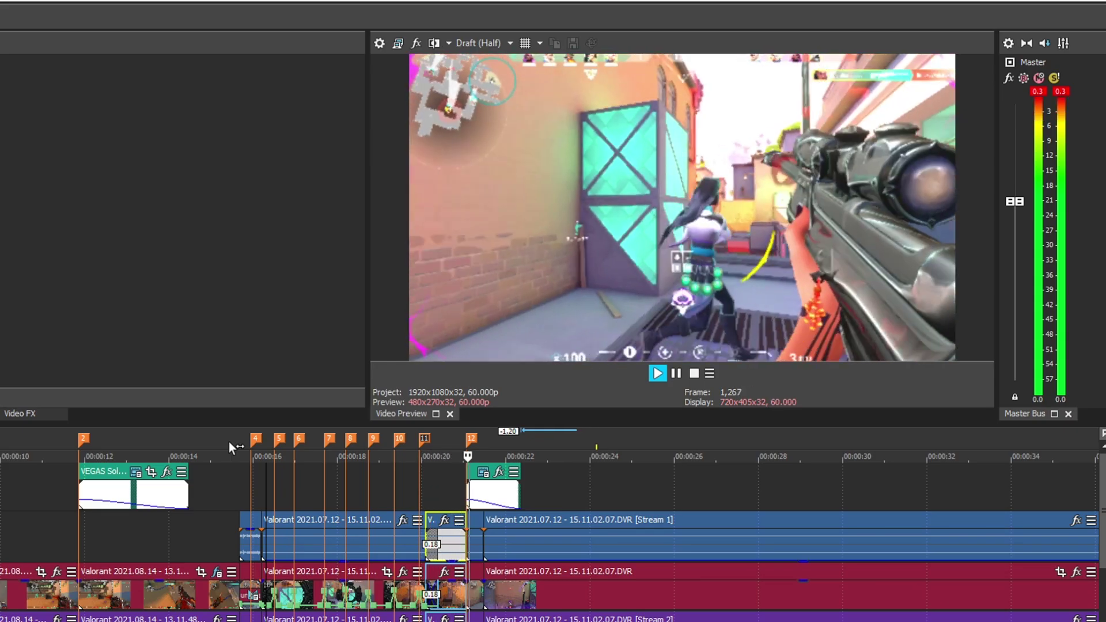
pyautogui.scroll(-5, 229, 441)
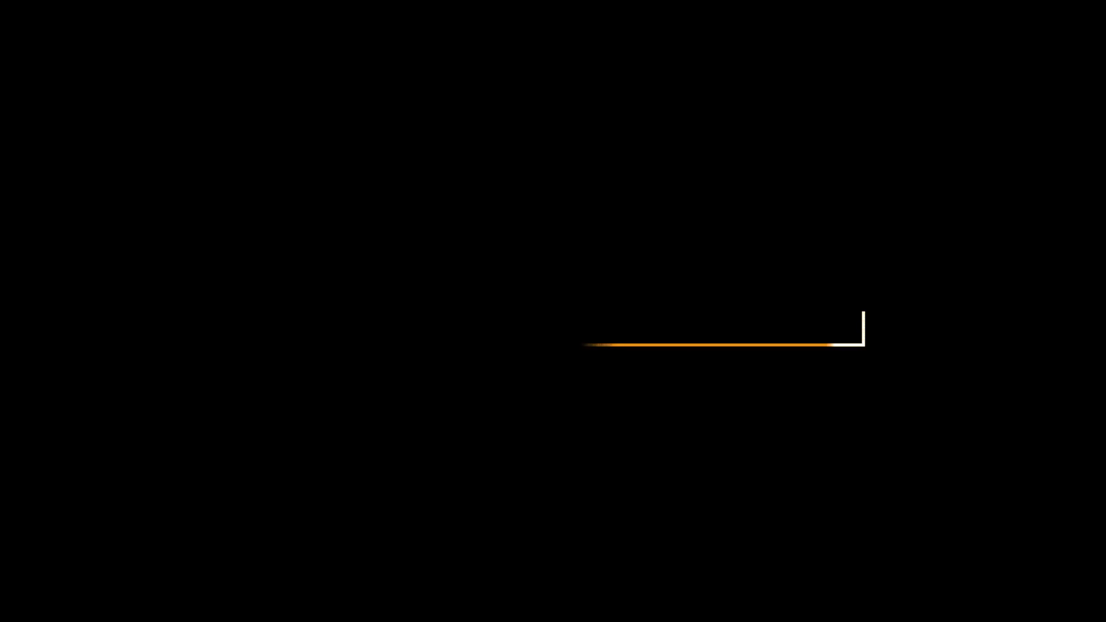